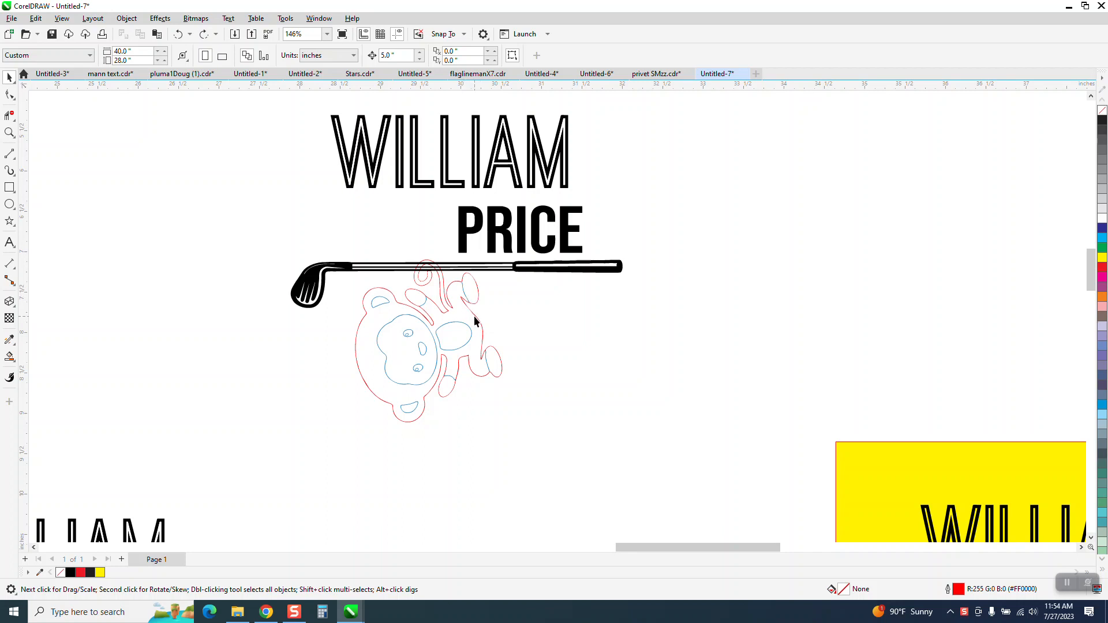
Move the monkey's red outline and its blue inner shapes together off to the right of the design.
{"action": "left_click", "coordinate": [474, 316]}
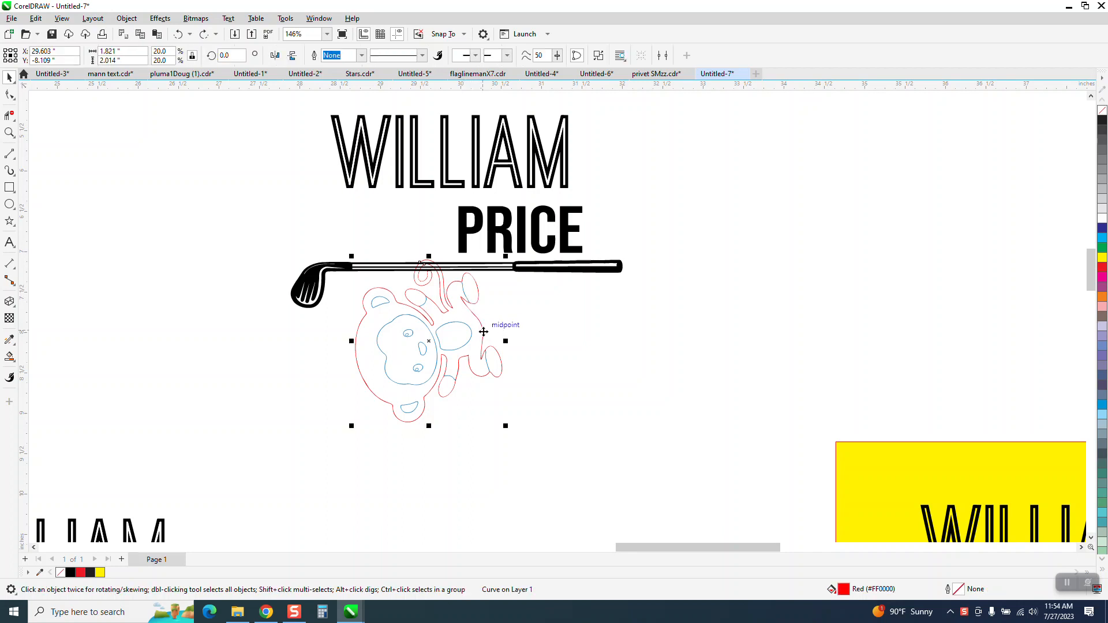
{"action": "key", "text": "Right"}
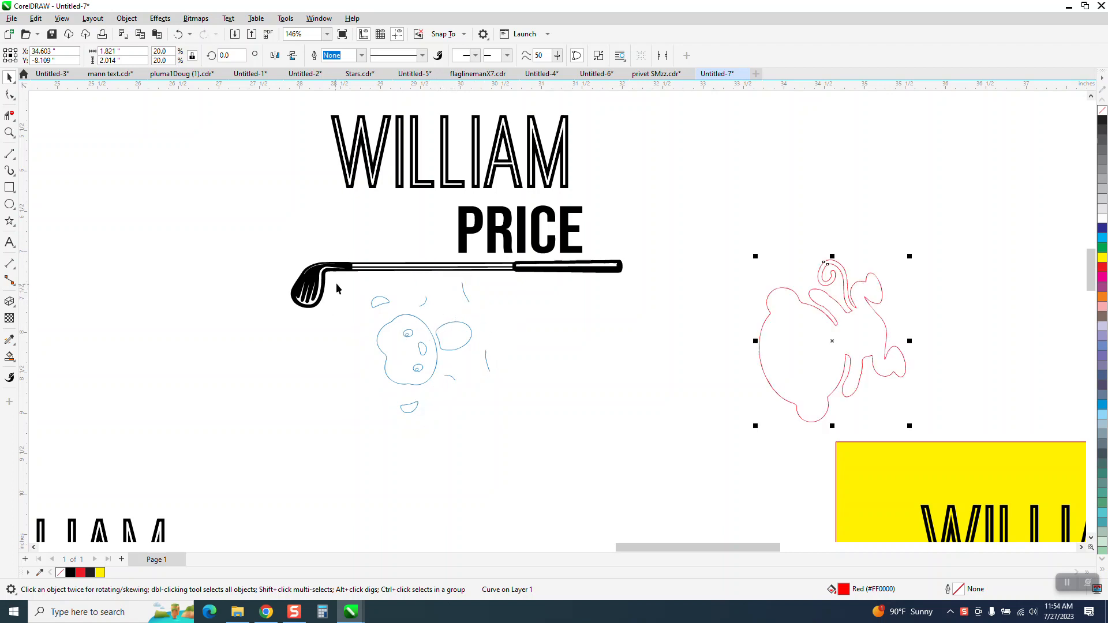
{"action": "left_click_drag", "start_coordinate": [337, 278], "coordinate": [557, 443]}
{"action": "key", "text": "Right"}
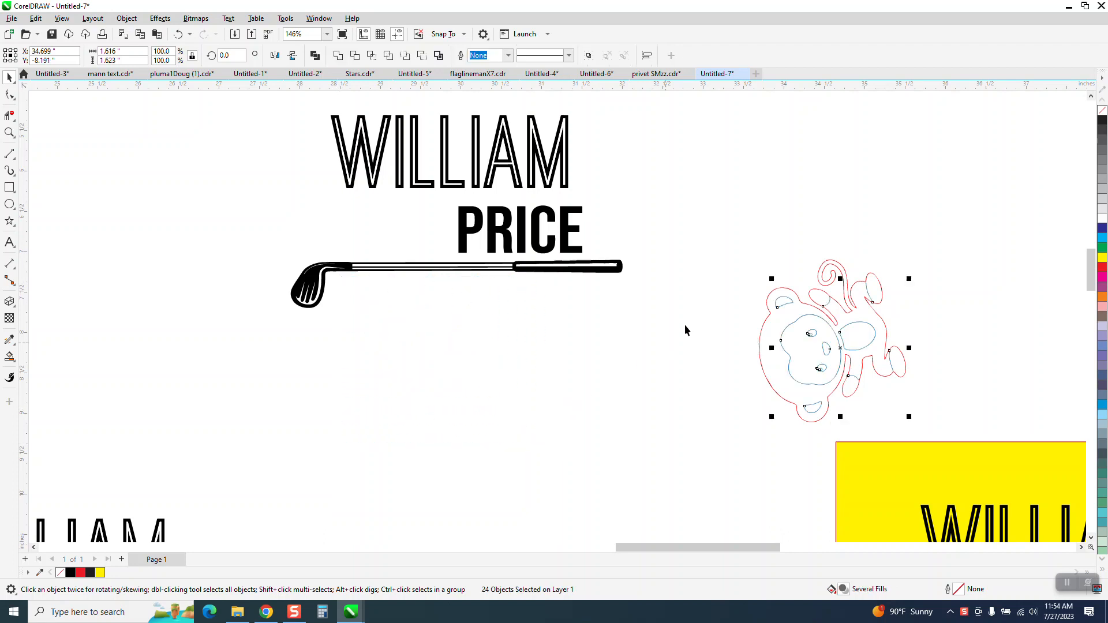
Zoom in to inspect where the monkey's red and blue outlines meet near the arm and tail.
{"action": "left_click", "coordinate": [9, 132]}
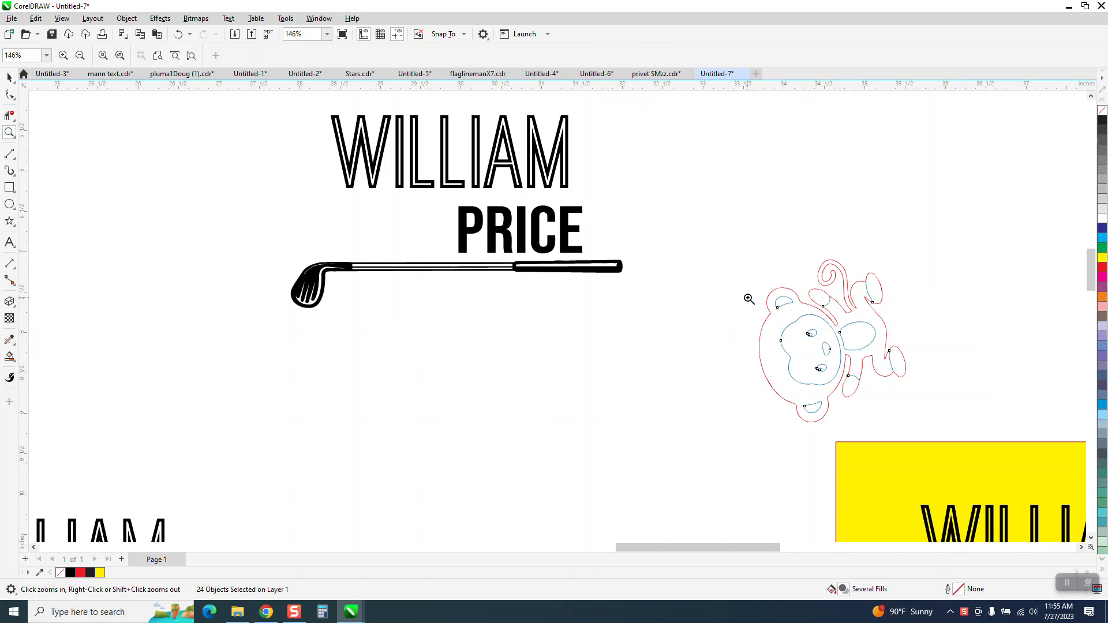
{"action": "left_click_drag", "start_coordinate": [761, 259], "coordinate": [953, 426]}
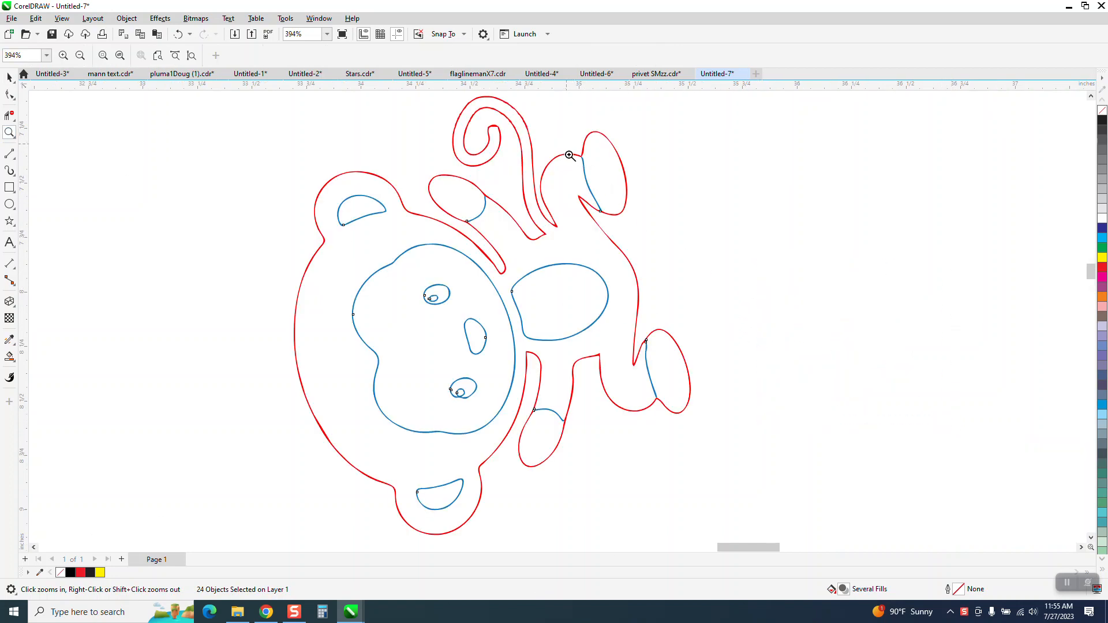
{"action": "left_click_drag", "start_coordinate": [566, 149], "coordinate": [614, 224]}
{"action": "left_click", "coordinate": [9, 77]}
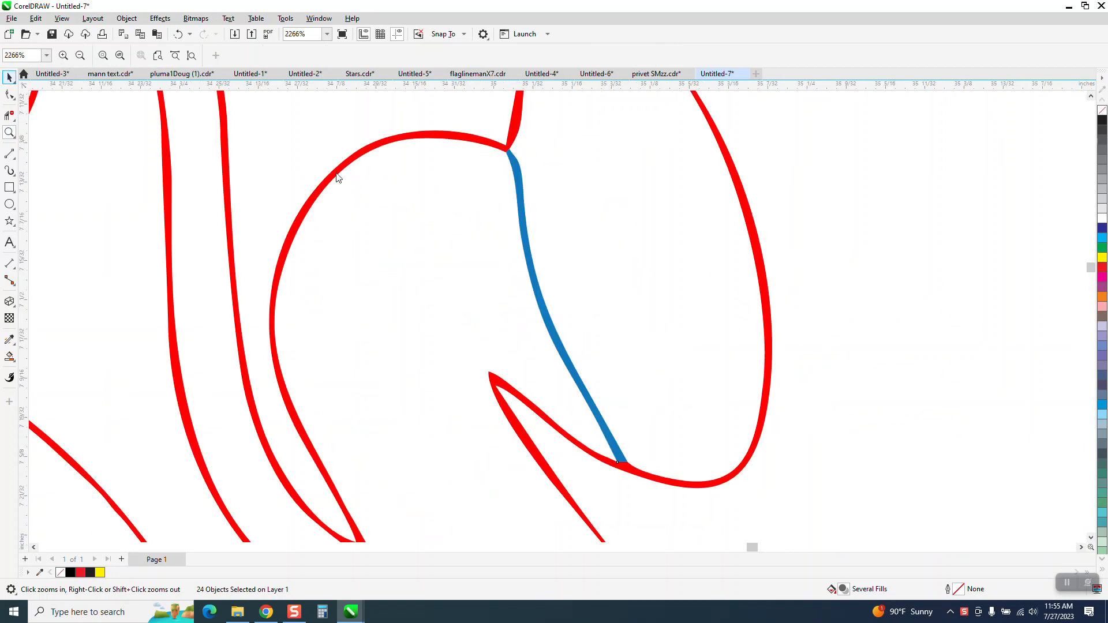
{"action": "scroll", "coordinate": [664, 259], "scroll_direction": "down", "scroll_amount": 2}
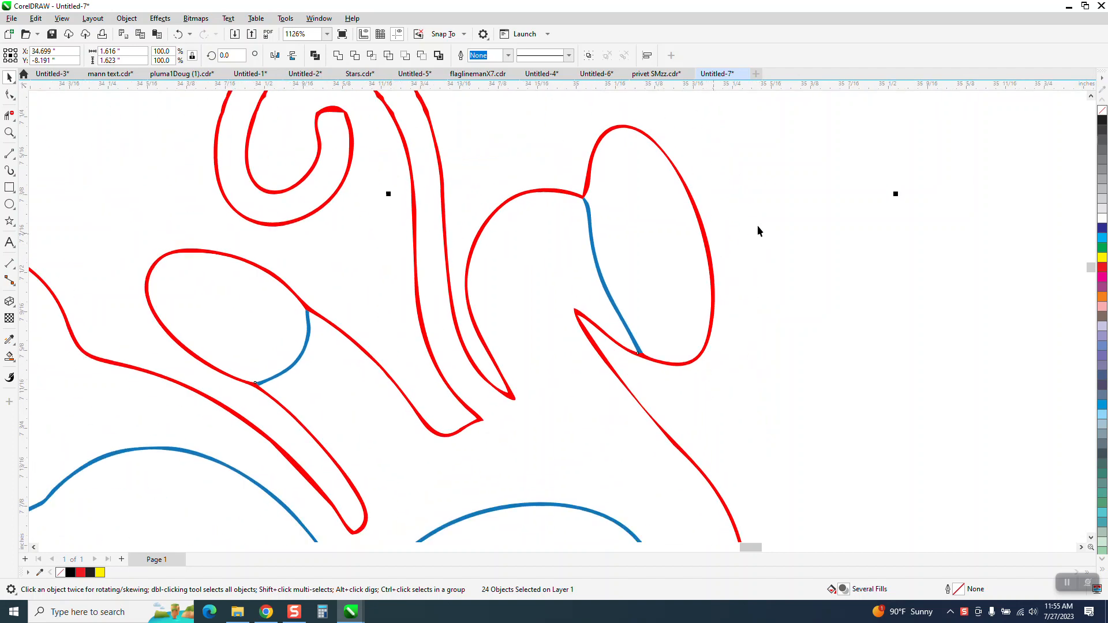
{"action": "scroll", "coordinate": [759, 219], "scroll_direction": "down", "scroll_amount": 4}
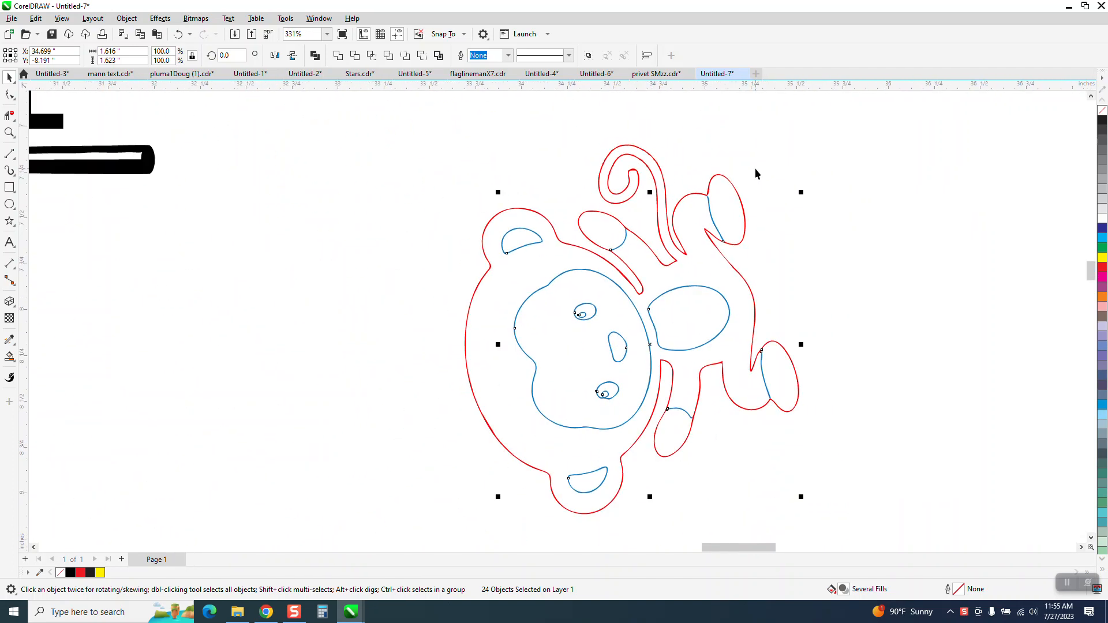
{"action": "scroll", "coordinate": [756, 169], "scroll_direction": "down", "scroll_amount": 1}
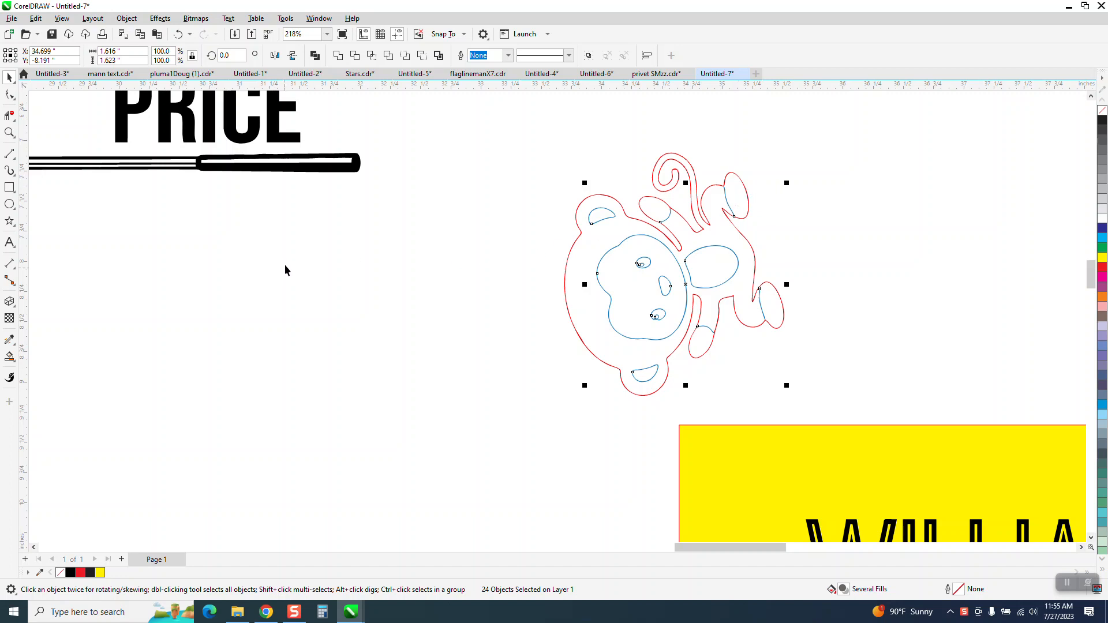
{"action": "scroll", "coordinate": [285, 271], "scroll_direction": "down", "scroll_amount": 1}
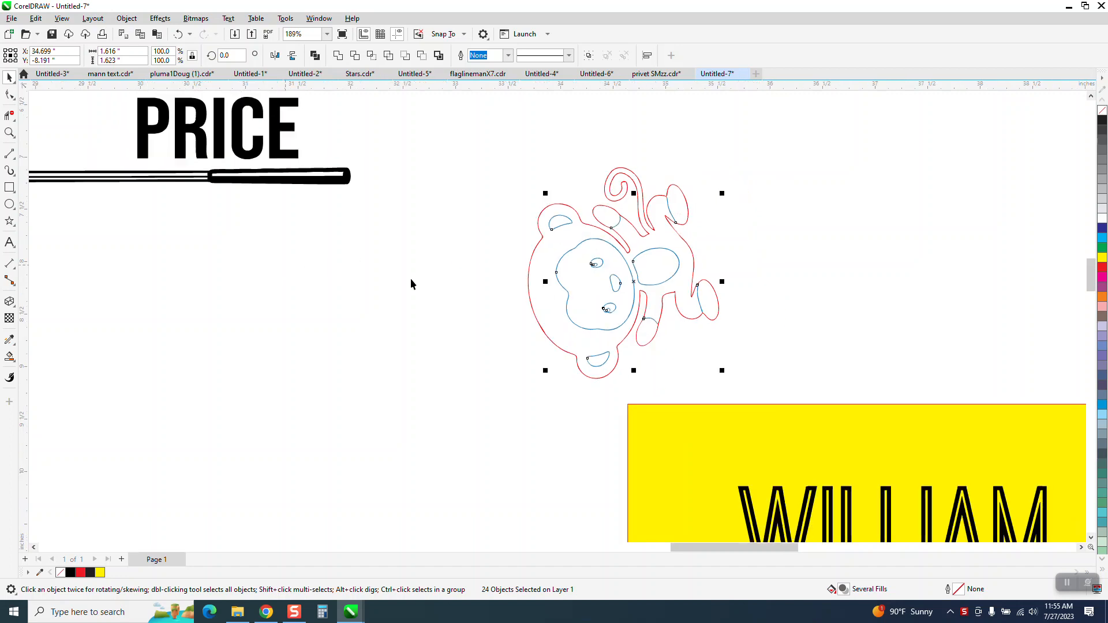
Smart Fill the monkey's body, limb and face regions, moving each new fill off to the right.
{"action": "left_click", "coordinate": [9, 356]}
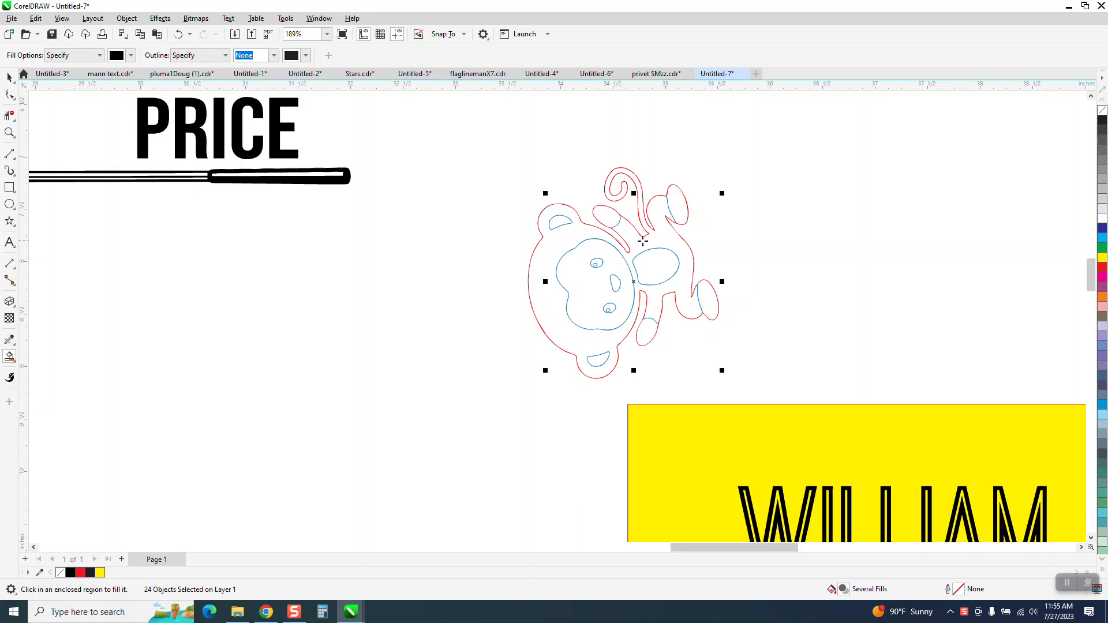
{"action": "left_click", "coordinate": [666, 238]}
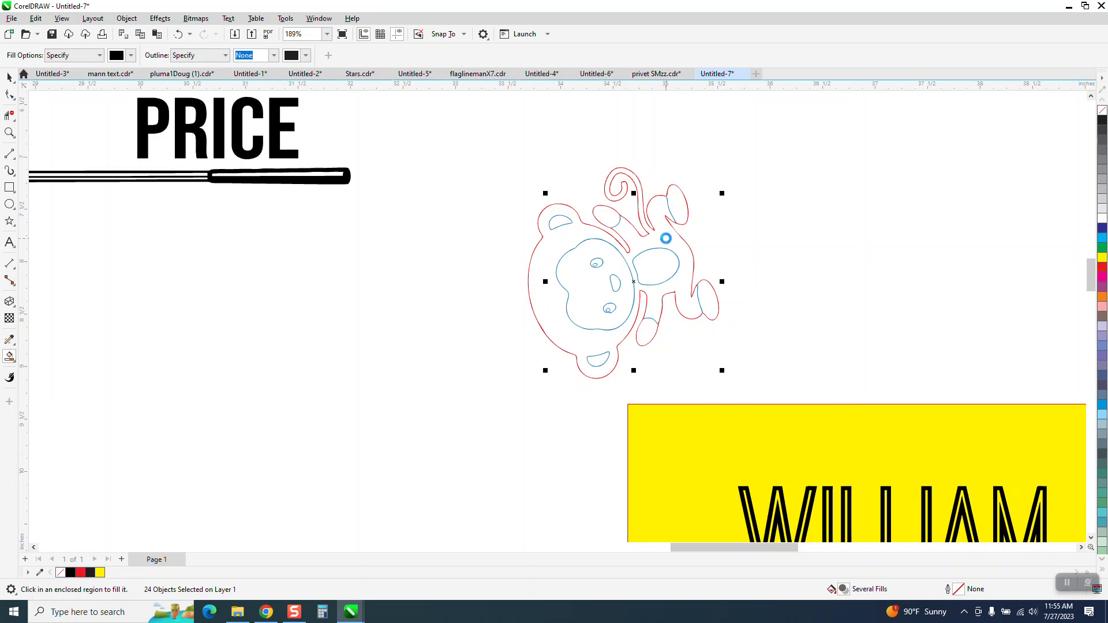
{"action": "key", "text": "Right"}
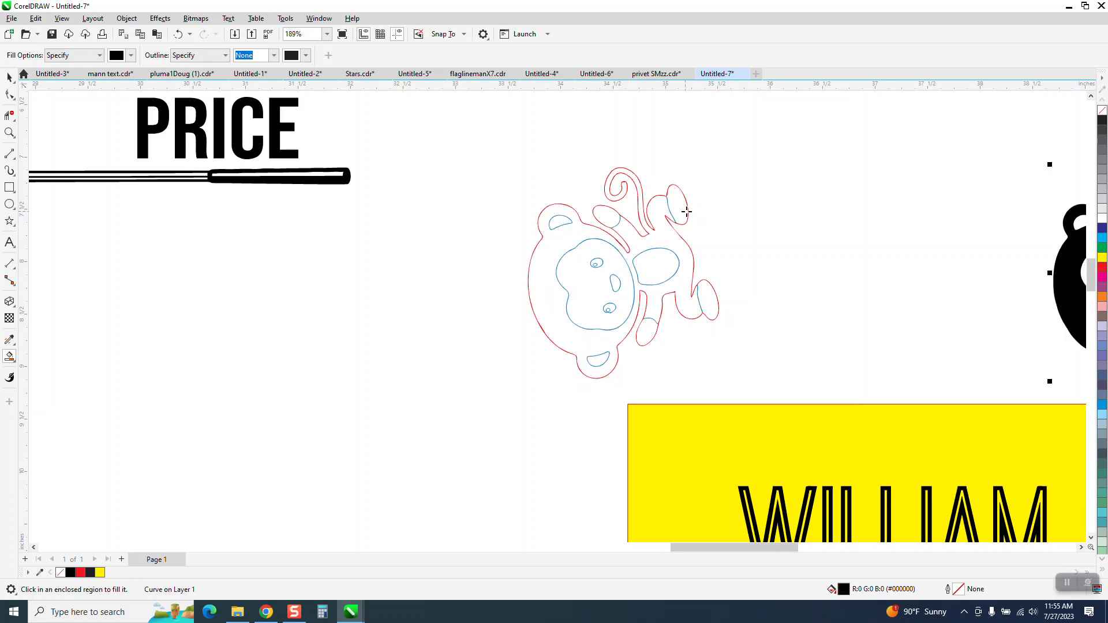
{"action": "left_click", "coordinate": [685, 211]}
{"action": "key", "text": "Right"}
{"action": "left_click", "coordinate": [623, 222]}
{"action": "key", "text": "Right"}
{"action": "scroll", "coordinate": [382, 332], "scroll_direction": "down", "scroll_amount": 2}
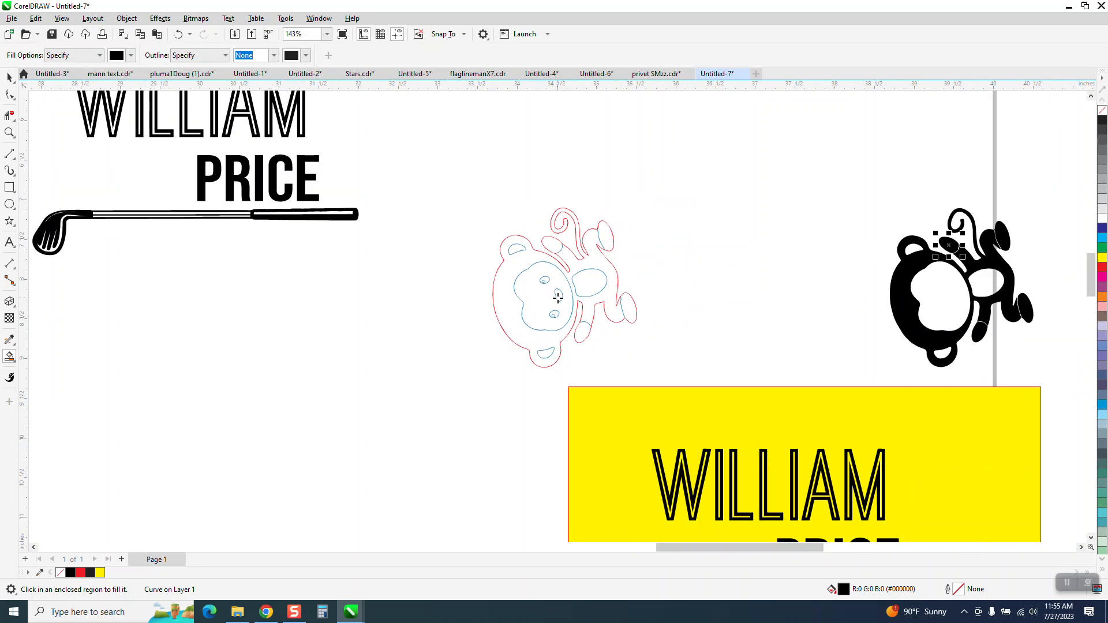
{"action": "left_click", "coordinate": [558, 297]}
{"action": "key", "text": "Right"}
Zoom into the face and Smart Fill the eye region, moving that fill beside the others.
{"action": "left_click", "coordinate": [9, 132]}
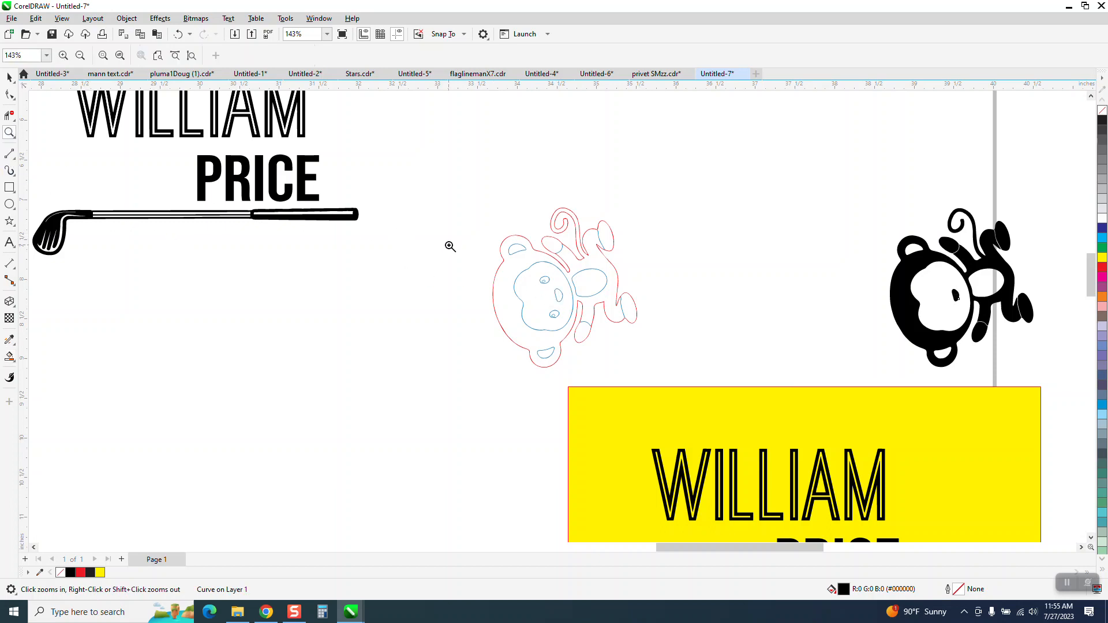
{"action": "left_click_drag", "start_coordinate": [455, 242], "coordinate": [666, 391]}
{"action": "left_click", "coordinate": [9, 356]}
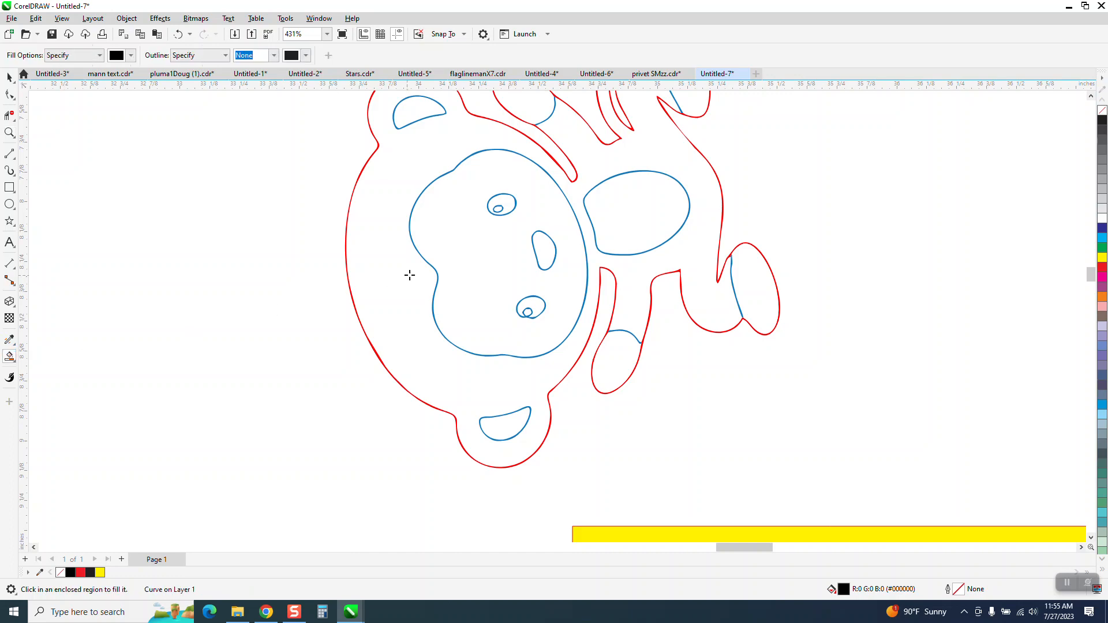
{"action": "left_click", "coordinate": [505, 206]}
{"action": "key", "text": "Right"}
{"action": "scroll", "coordinate": [81, 299], "scroll_direction": "down", "scroll_amount": 4}
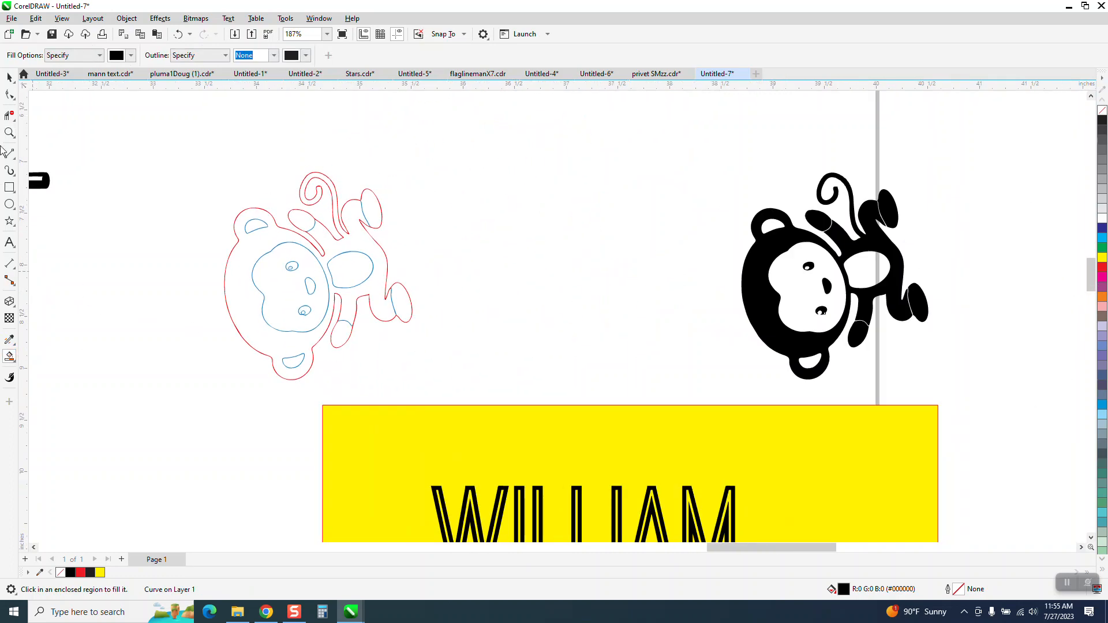
Select all the filled monkey pieces, remove their fill and give them a red outline.
{"action": "left_click", "coordinate": [9, 77]}
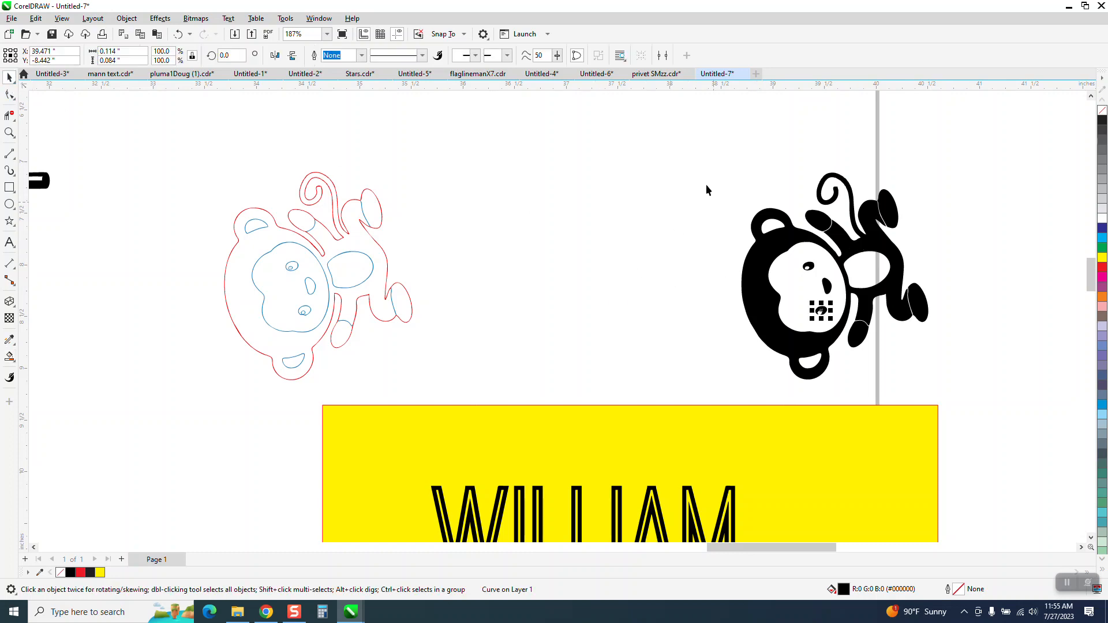
{"action": "left_click_drag", "start_coordinate": [705, 159], "coordinate": [988, 406]}
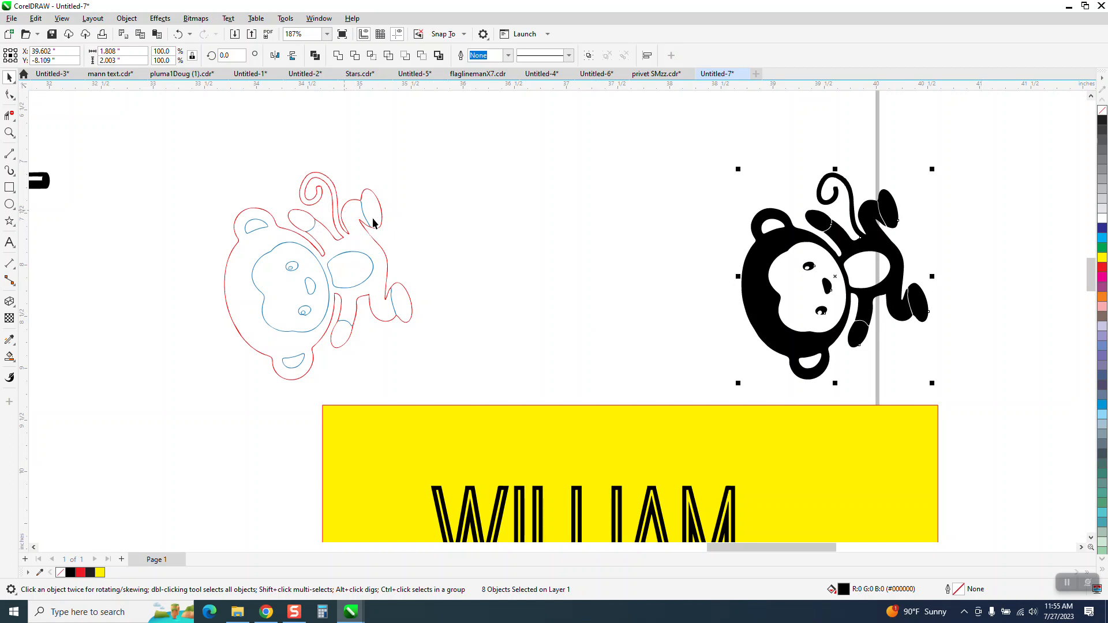
{"action": "left_click", "coordinate": [1102, 110]}
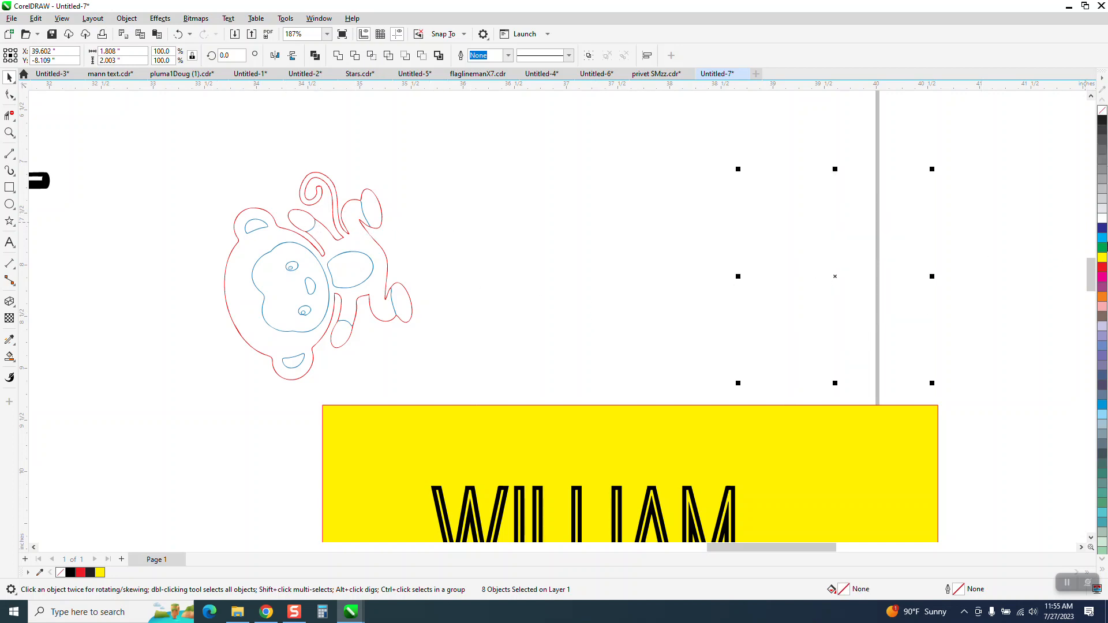
{"action": "right_click", "coordinate": [1102, 269]}
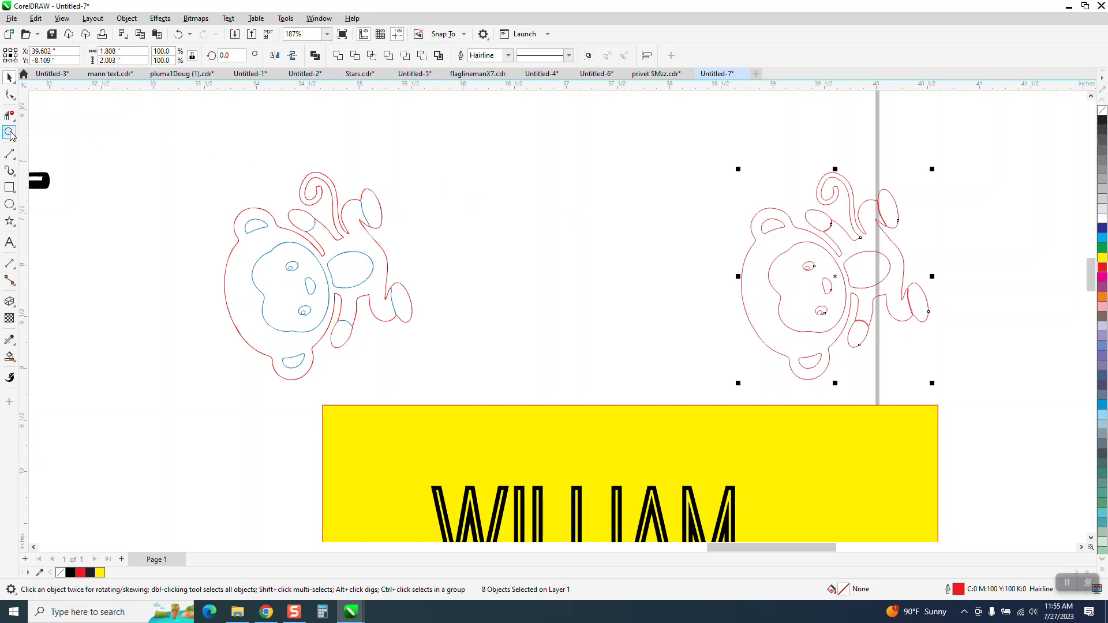
Zoom in to inspect the tail and hand joints of the red outline copy.
{"action": "left_click", "coordinate": [9, 132]}
{"action": "left_click_drag", "start_coordinate": [850, 200], "coordinate": [905, 233]}
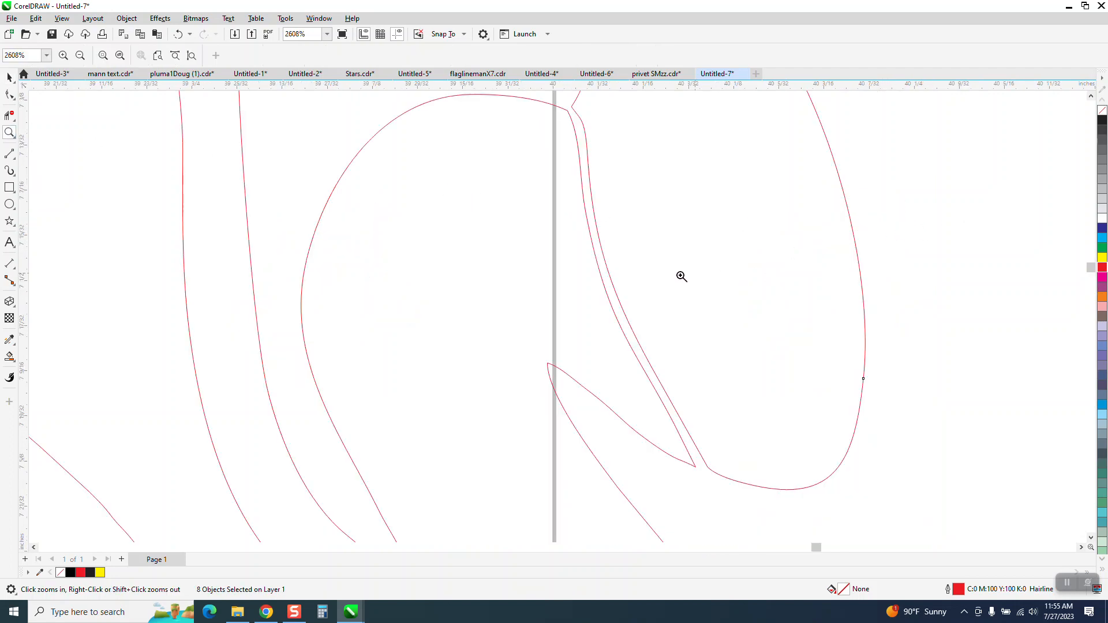
{"action": "scroll", "coordinate": [522, 181], "scroll_direction": "down", "scroll_amount": 1}
{"action": "scroll", "coordinate": [562, 232], "scroll_direction": "down", "scroll_amount": 2}
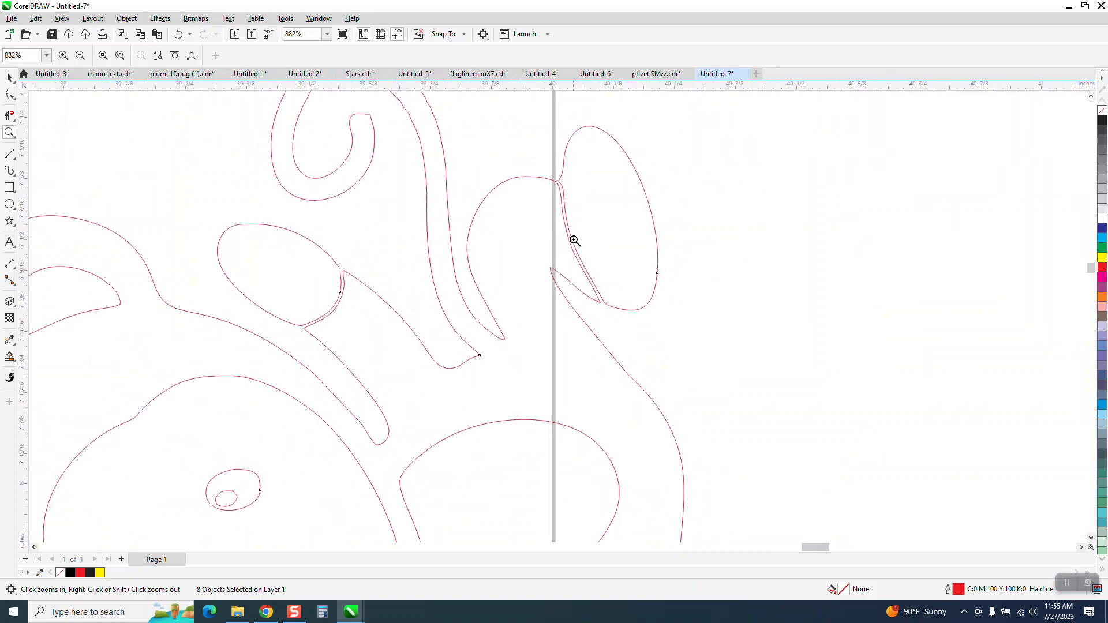
{"action": "scroll", "coordinate": [593, 240], "scroll_direction": "down", "scroll_amount": 1}
{"action": "scroll", "coordinate": [594, 239], "scroll_direction": "down", "scroll_amount": 3}
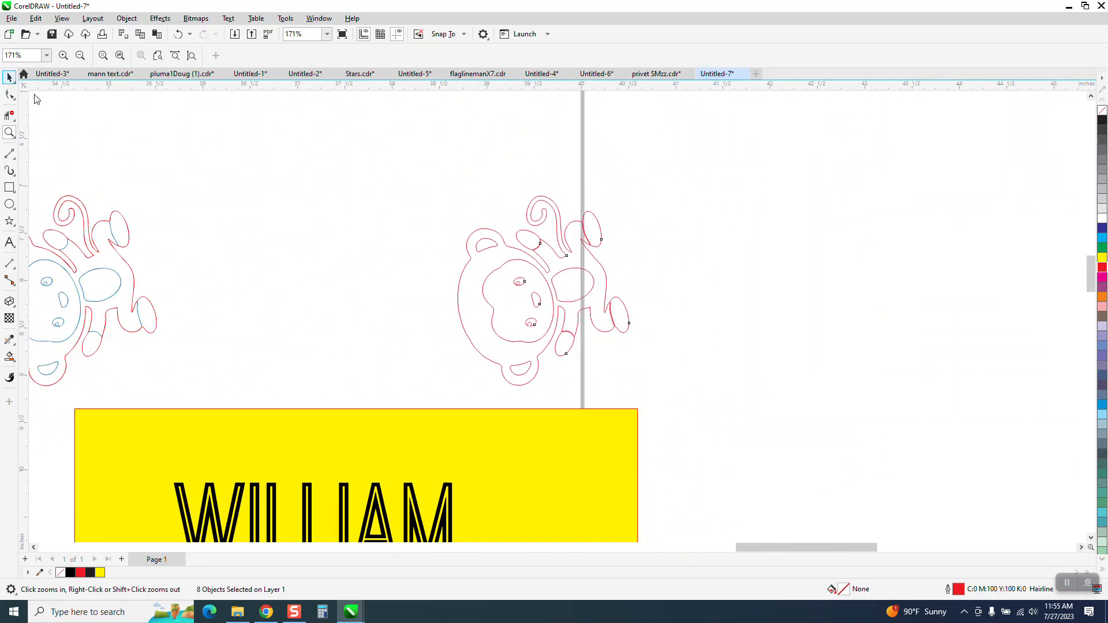
Rotate the red outline monkey about 63 degrees.
{"action": "left_click", "coordinate": [9, 77]}
{"action": "left_click_drag", "start_coordinate": [415, 180], "coordinate": [680, 413]}
{"action": "left_click", "coordinate": [544, 292]}
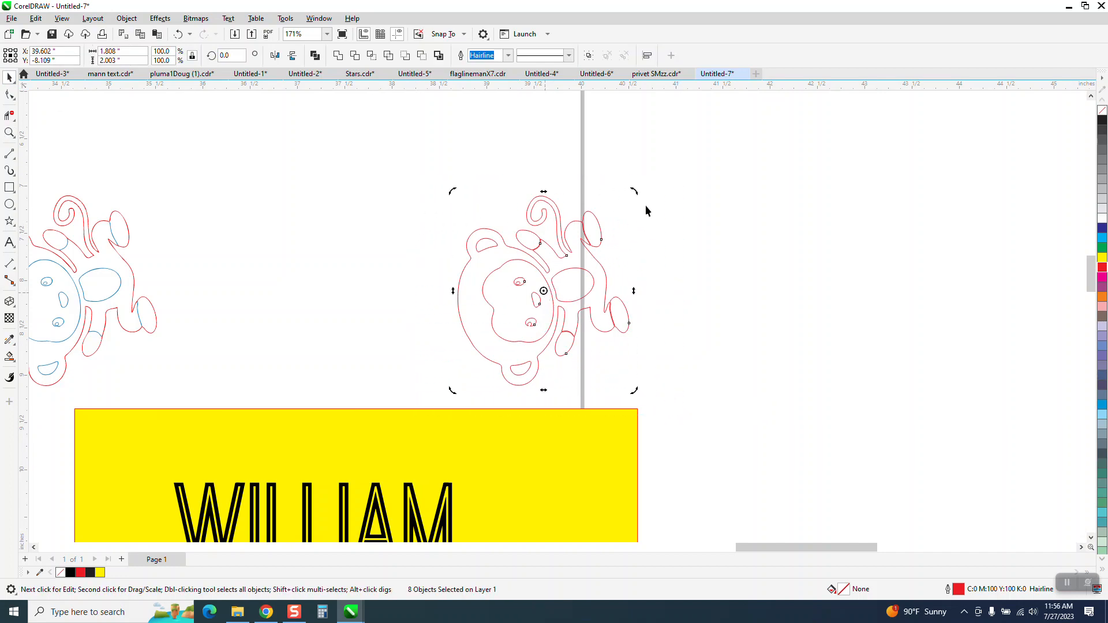
{"action": "left_click_drag", "start_coordinate": [635, 193], "coordinate": [490, 151]}
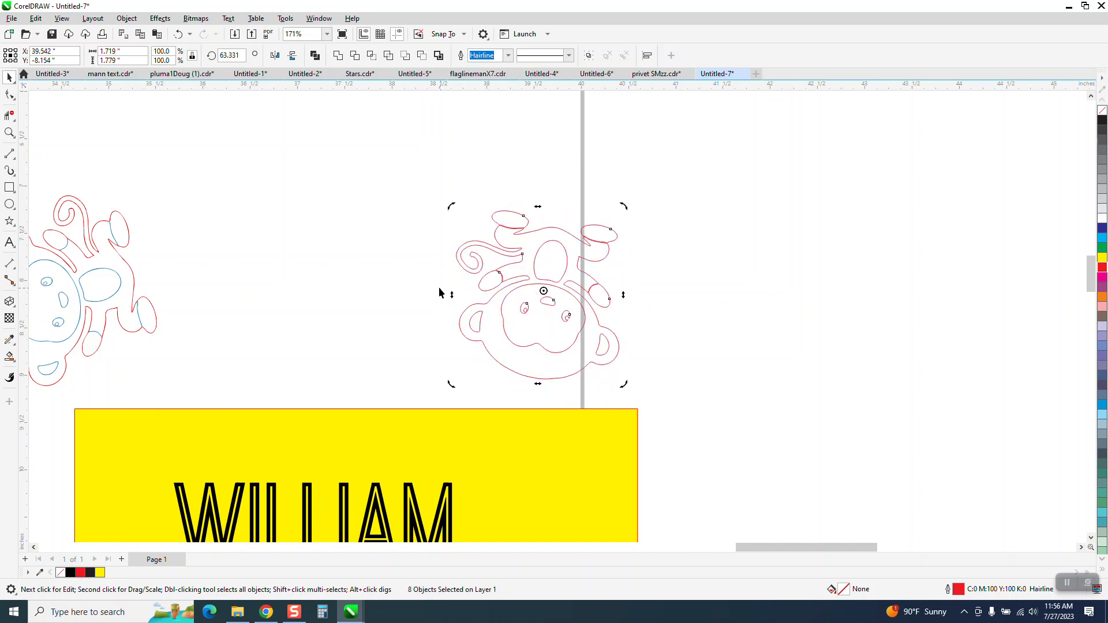
Zoom into the tail and draw a 3-Point Curve closing the open end of the tail.
{"action": "left_click", "coordinate": [10, 132]}
{"action": "left_click", "coordinate": [709, 386]}
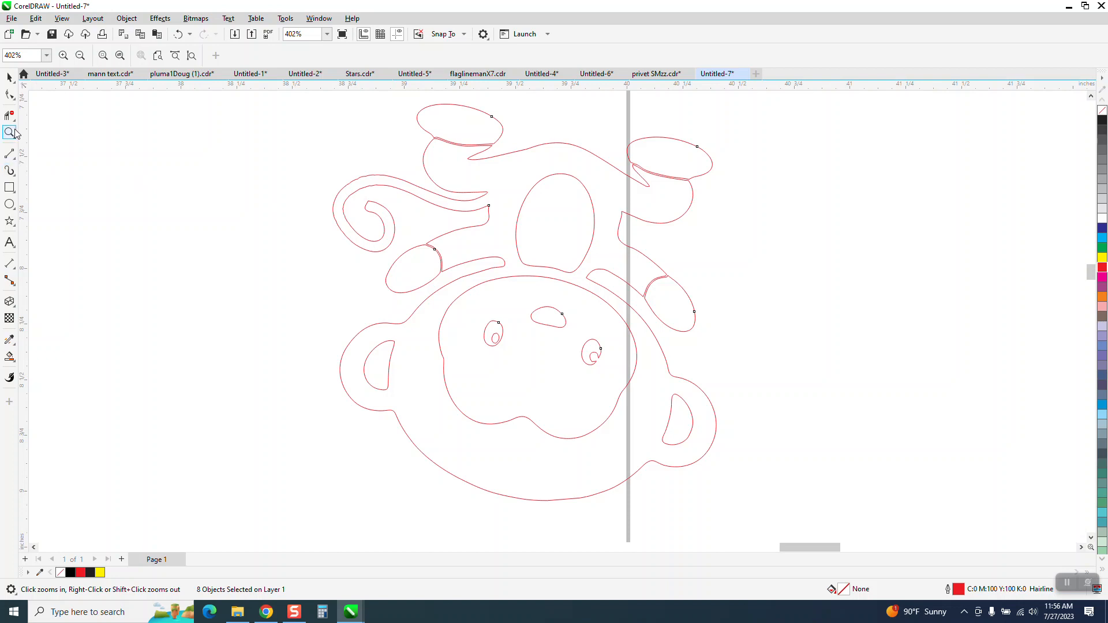
{"action": "left_click_drag", "start_coordinate": [351, 168], "coordinate": [632, 306]}
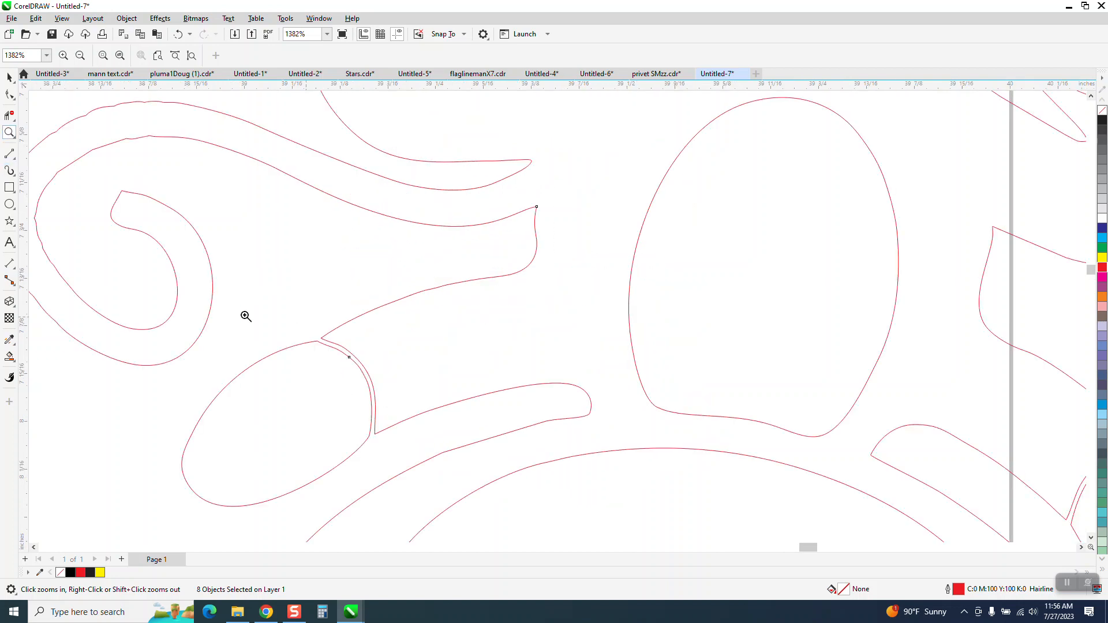
{"action": "left_click", "coordinate": [14, 160]}
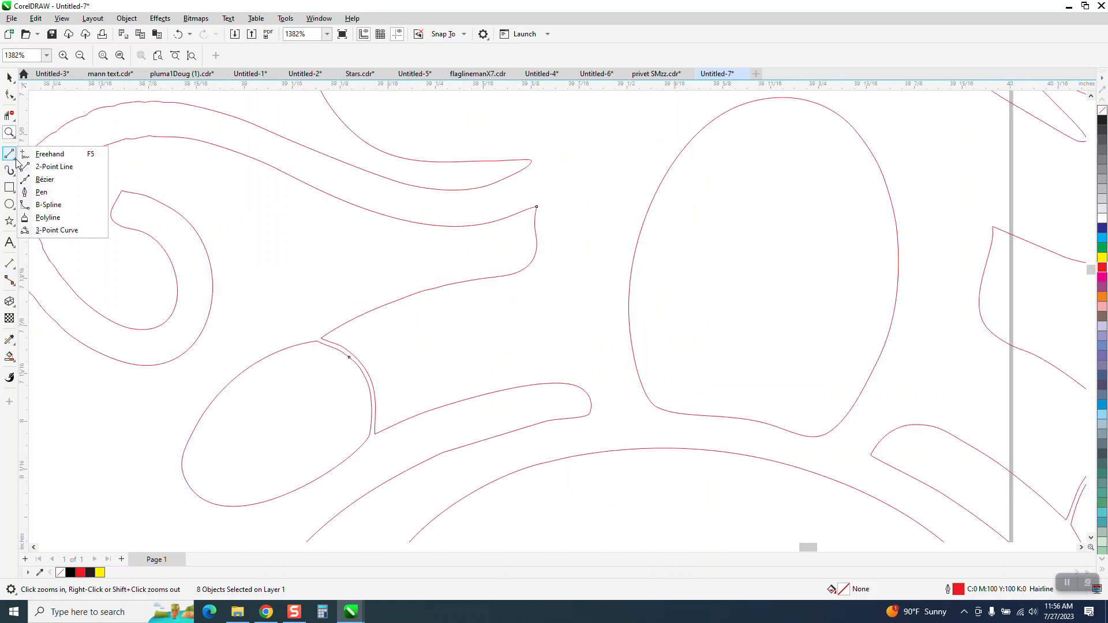
{"action": "left_click", "coordinate": [57, 231]}
{"action": "left_click_drag", "start_coordinate": [532, 162], "coordinate": [540, 199]}
{"action": "left_click", "coordinate": [539, 191]}
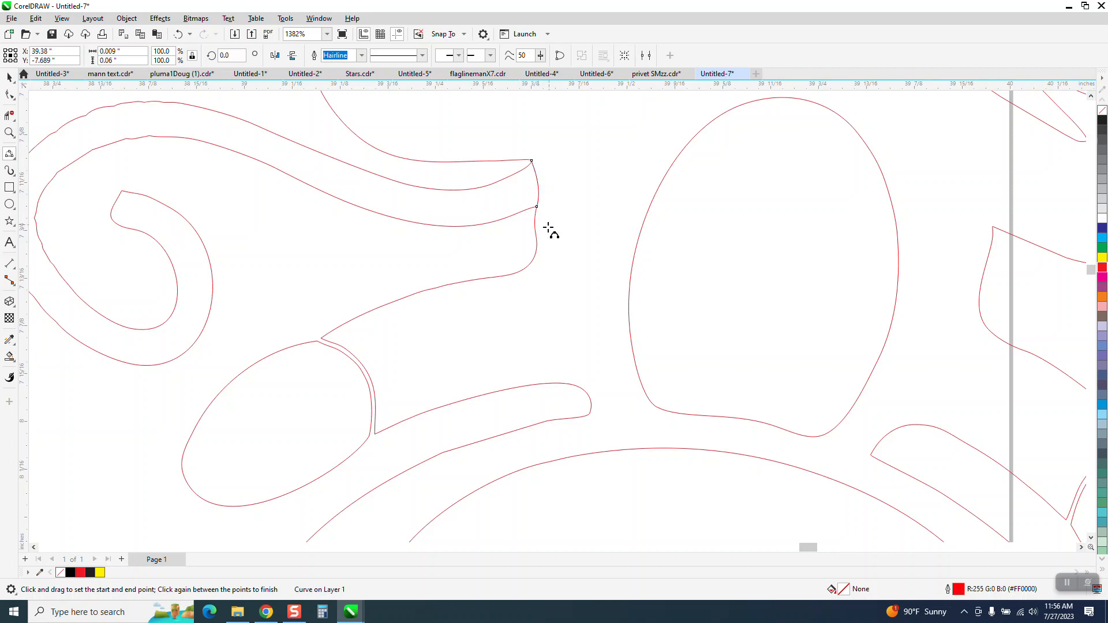
Smart Fill the closed tail region and move the black tail shape off to the side, then select it.
{"action": "scroll", "coordinate": [425, 265], "scroll_direction": "down", "scroll_amount": 3}
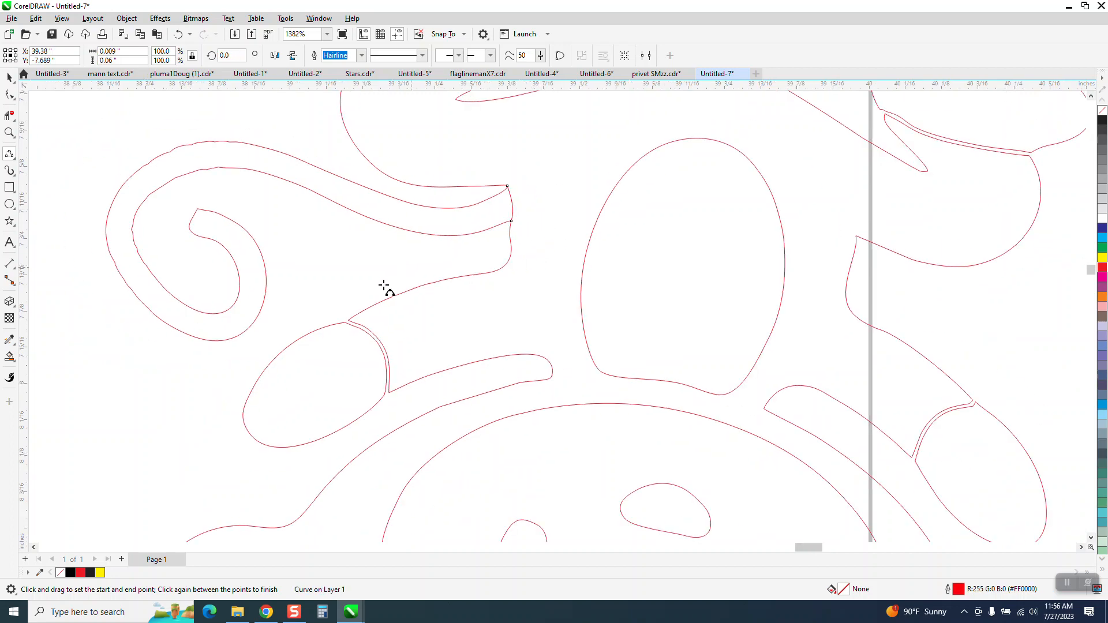
{"action": "left_click", "coordinate": [9, 356]}
{"action": "left_click", "coordinate": [260, 182]}
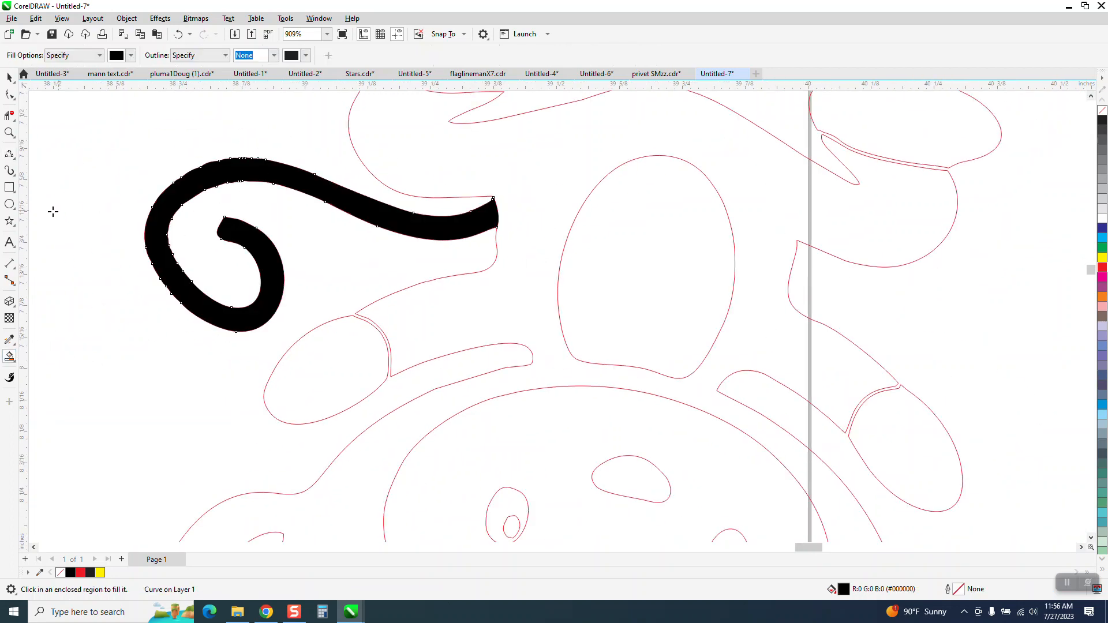
{"action": "scroll", "coordinate": [40, 215], "scroll_direction": "down", "scroll_amount": 1}
{"action": "scroll", "coordinate": [81, 250], "scroll_direction": "down", "scroll_amount": 2}
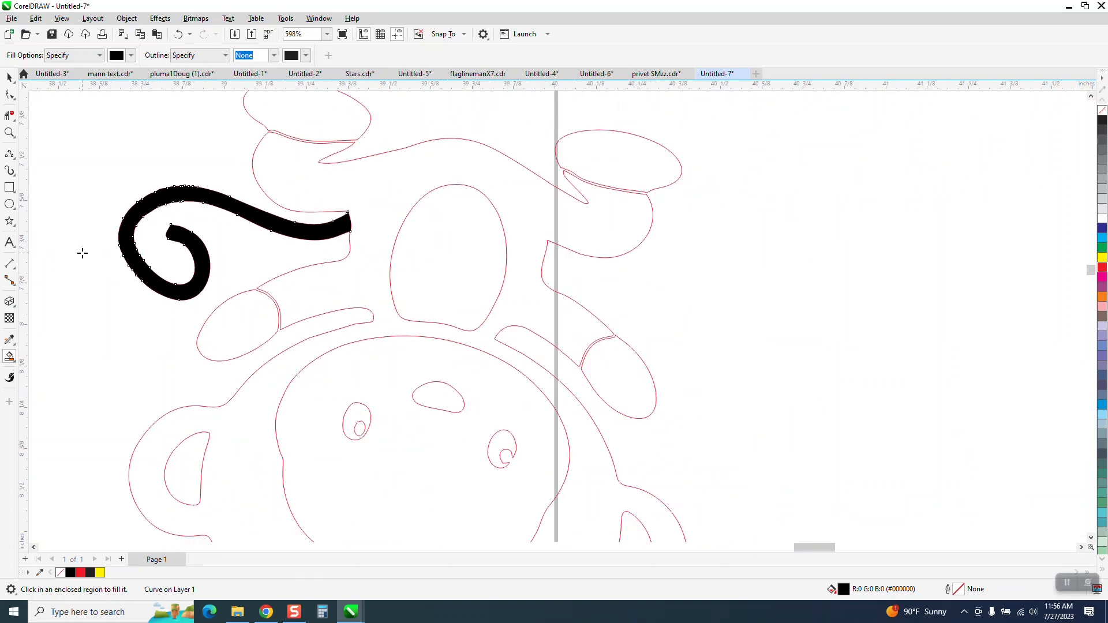
{"action": "key", "text": "ctrl+z"}
{"action": "scroll", "coordinate": [182, 277], "scroll_direction": "down", "scroll_amount": 4}
{"action": "scroll", "coordinate": [182, 276], "scroll_direction": "down", "scroll_amount": 2}
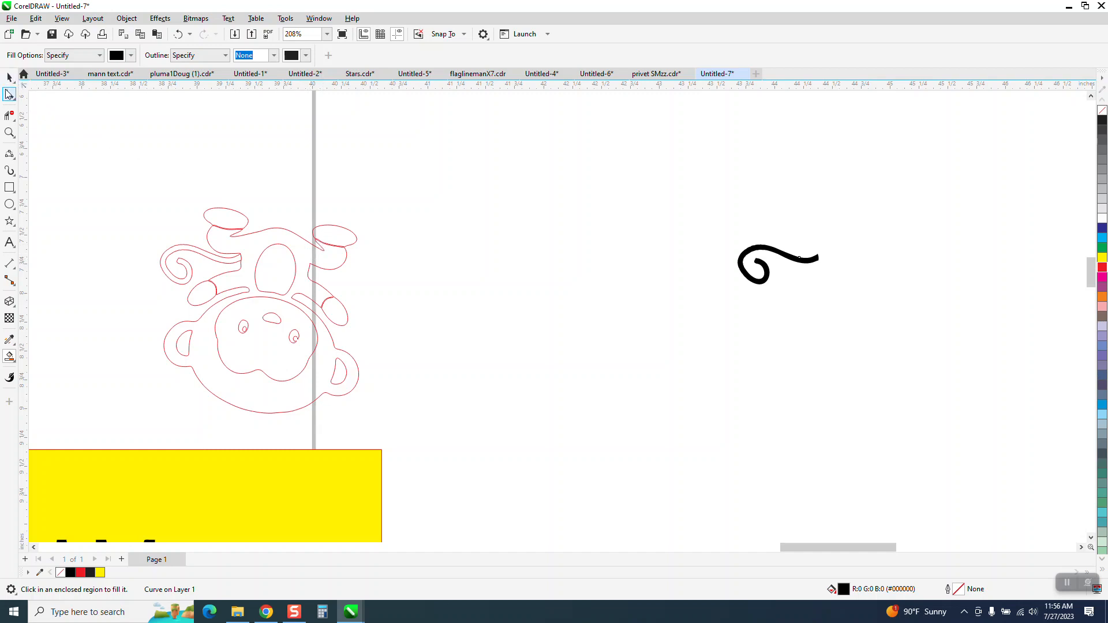
{"action": "key", "text": "space"}
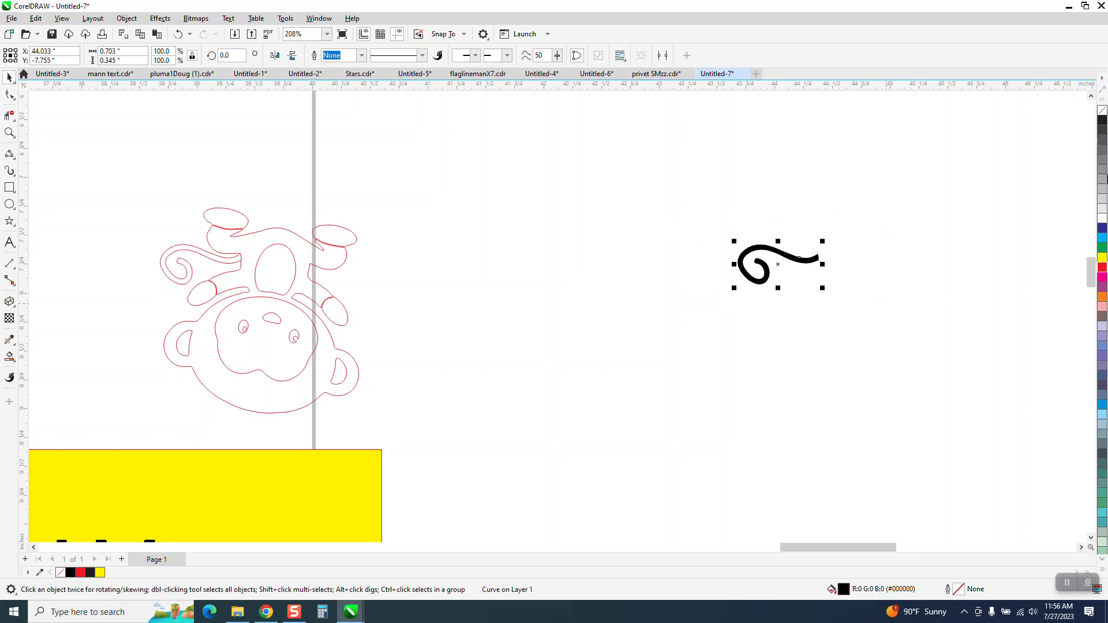
Remove the fill from the tail shape and rotate it to about 251 degrees.
{"action": "left_click", "coordinate": [1101, 109]}
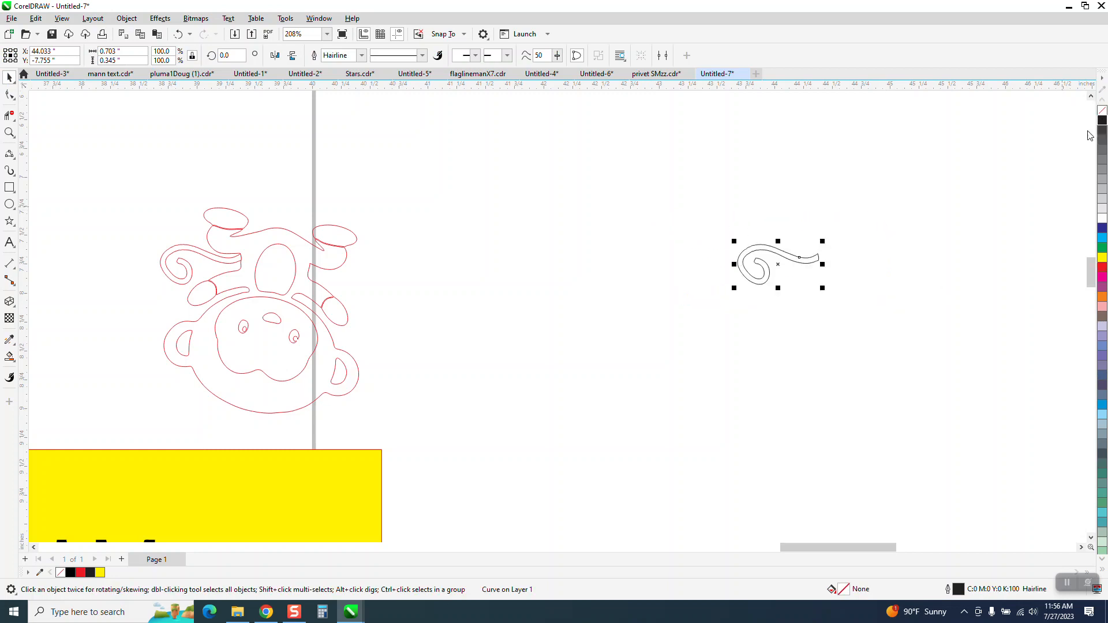
{"action": "left_click", "coordinate": [796, 261]}
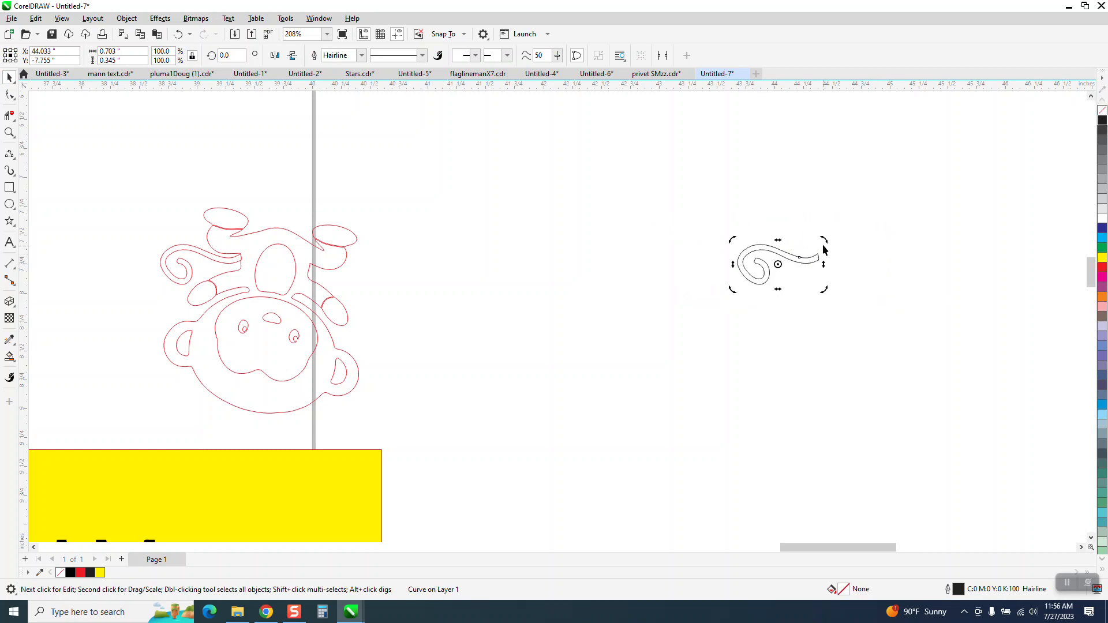
{"action": "left_click_drag", "start_coordinate": [823, 242], "coordinate": [782, 298]}
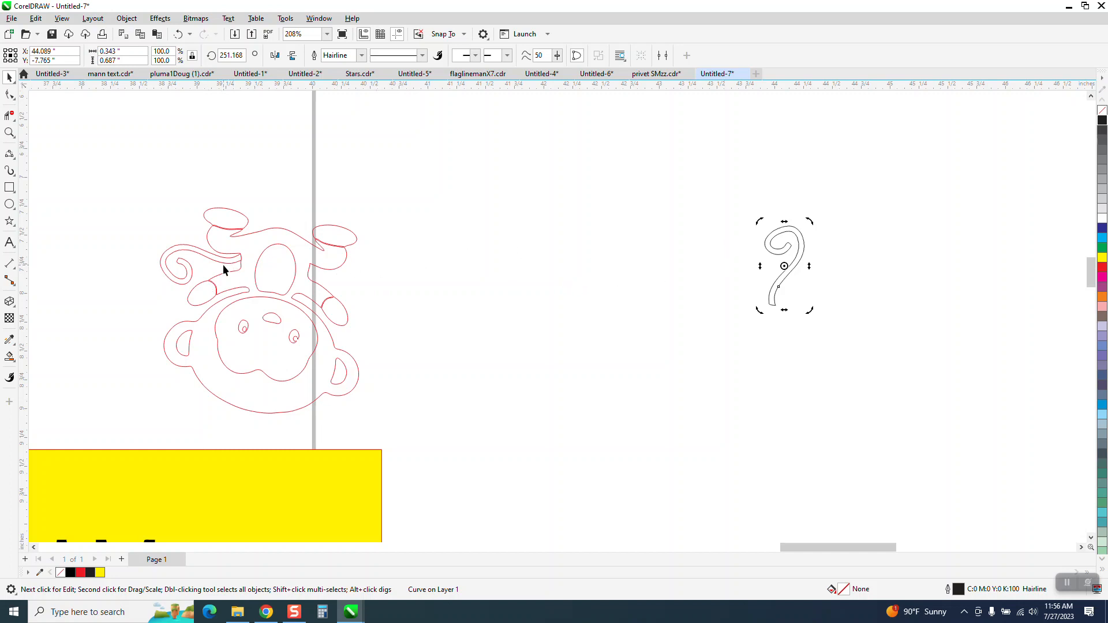
Smart Fill the body and the four hand regions of the red outline monkey, nudging each new fill to the right.
{"action": "left_click", "coordinate": [9, 133]}
{"action": "left_click_drag", "start_coordinate": [205, 249], "coordinate": [302, 305]}
{"action": "scroll", "coordinate": [296, 217], "scroll_direction": "down", "scroll_amount": 8}
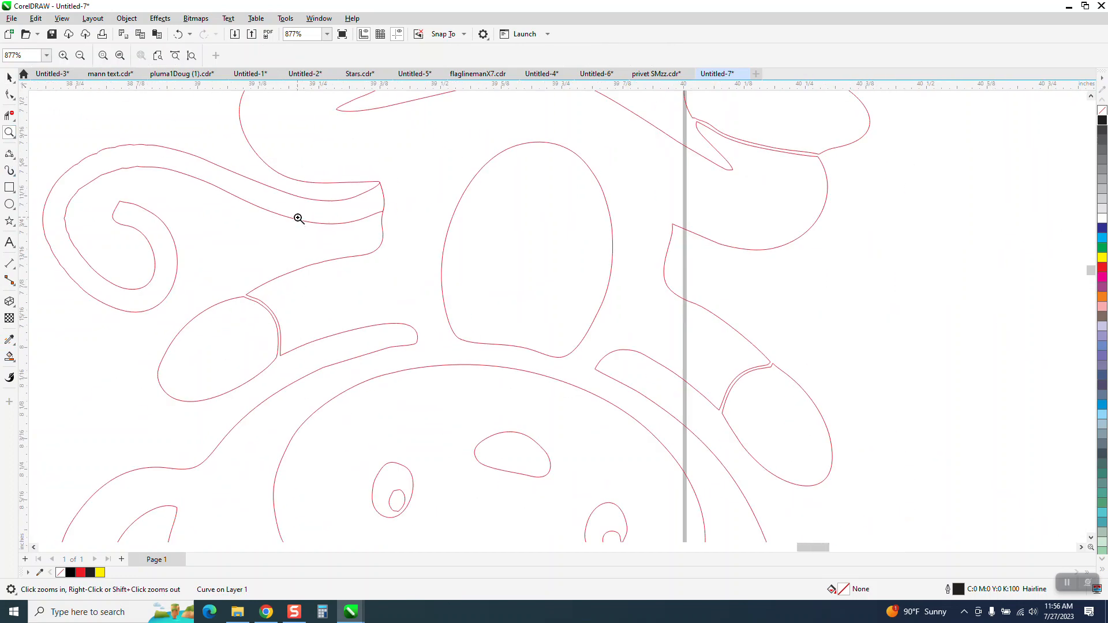
{"action": "scroll", "coordinate": [275, 210], "scroll_direction": "down", "scroll_amount": 1}
{"action": "left_click_drag", "start_coordinate": [341, 210], "coordinate": [759, 344]}
{"action": "left_click", "coordinate": [9, 358]}
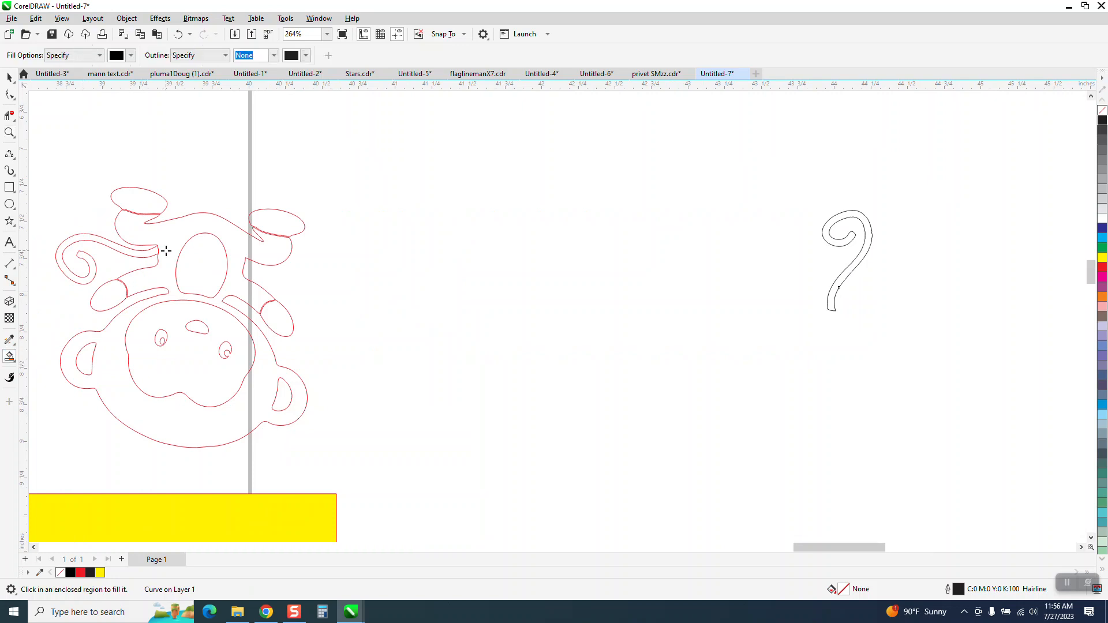
{"action": "left_click", "coordinate": [171, 242]}
{"action": "key", "text": "Right"}
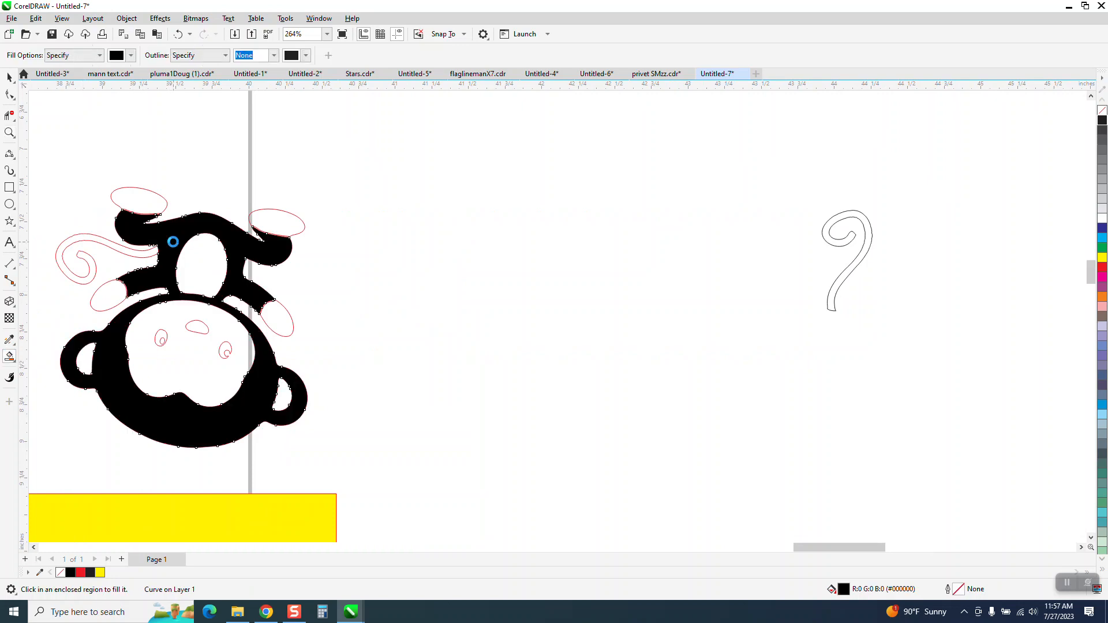
{"action": "left_click", "coordinate": [146, 201]}
{"action": "key", "text": "Right"}
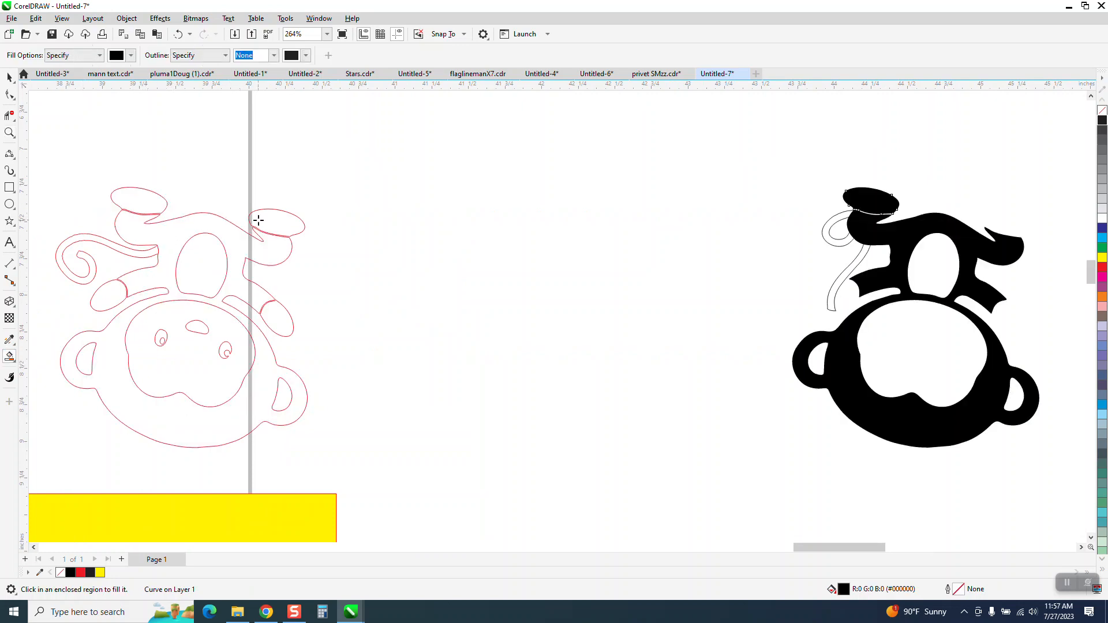
{"action": "left_click", "coordinate": [265, 220]}
{"action": "key", "text": "Right"}
{"action": "left_click", "coordinate": [281, 327]}
{"action": "key", "text": "Right"}
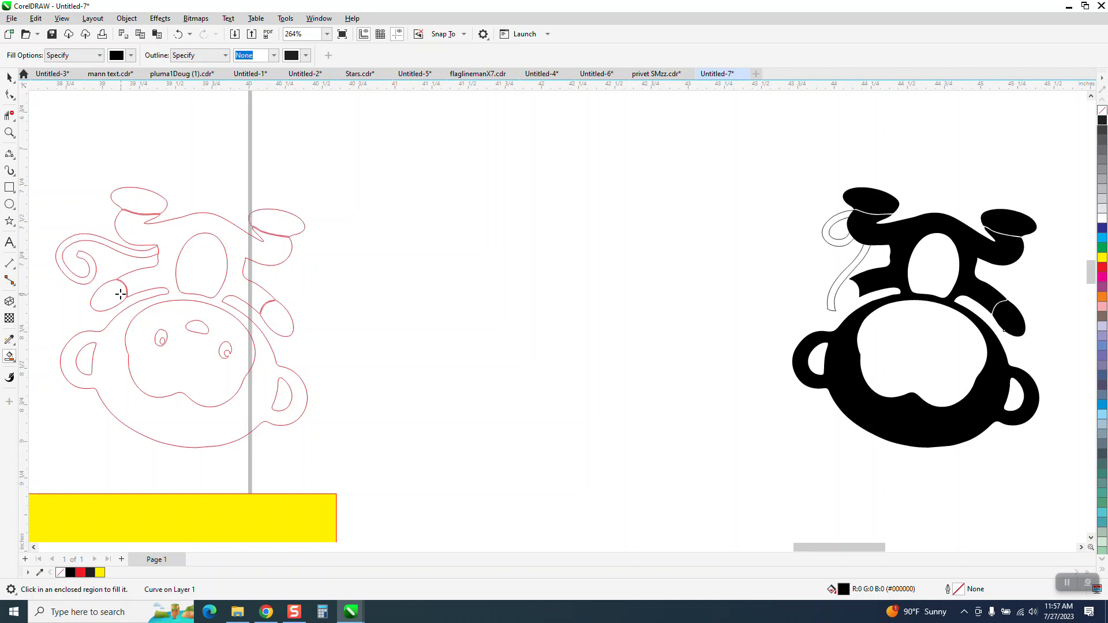
{"action": "left_click", "coordinate": [120, 294]}
{"action": "key", "text": "Right"}
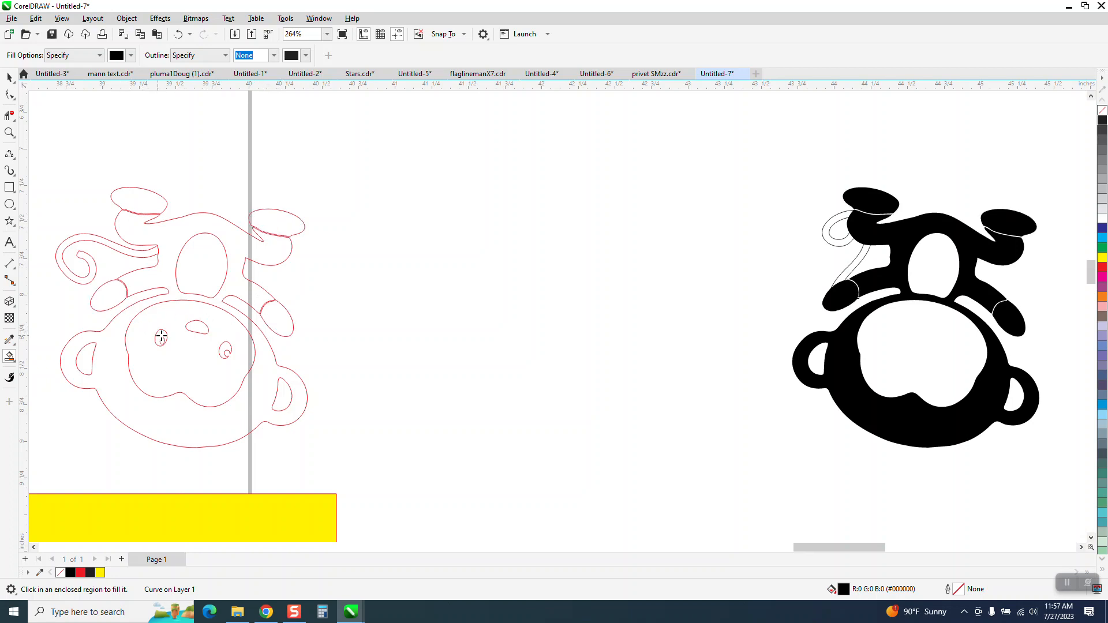
Smart Fill both eyes and the nose of the red outline, nudging each fill to the right.
{"action": "left_click", "coordinate": [161, 337]}
{"action": "key", "text": "Right"}
{"action": "left_click", "coordinate": [195, 328]}
{"action": "key", "text": "Right"}
{"action": "left_click", "coordinate": [227, 348]}
{"action": "key", "text": "Right"}
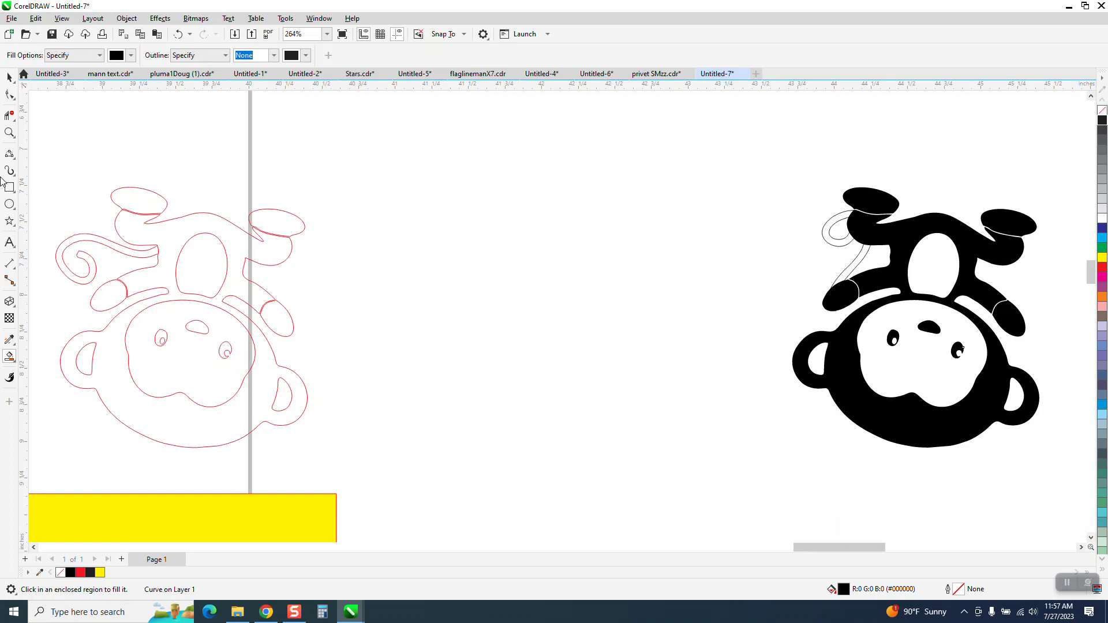
Move the tail outline above the filled pieces, then set all eight pieces to no fill with a red outline.
{"action": "left_click", "coordinate": [9, 76]}
{"action": "left_click_drag", "start_coordinate": [817, 241], "coordinate": [947, 135]}
{"action": "left_click_drag", "start_coordinate": [790, 178], "coordinate": [1061, 482]}
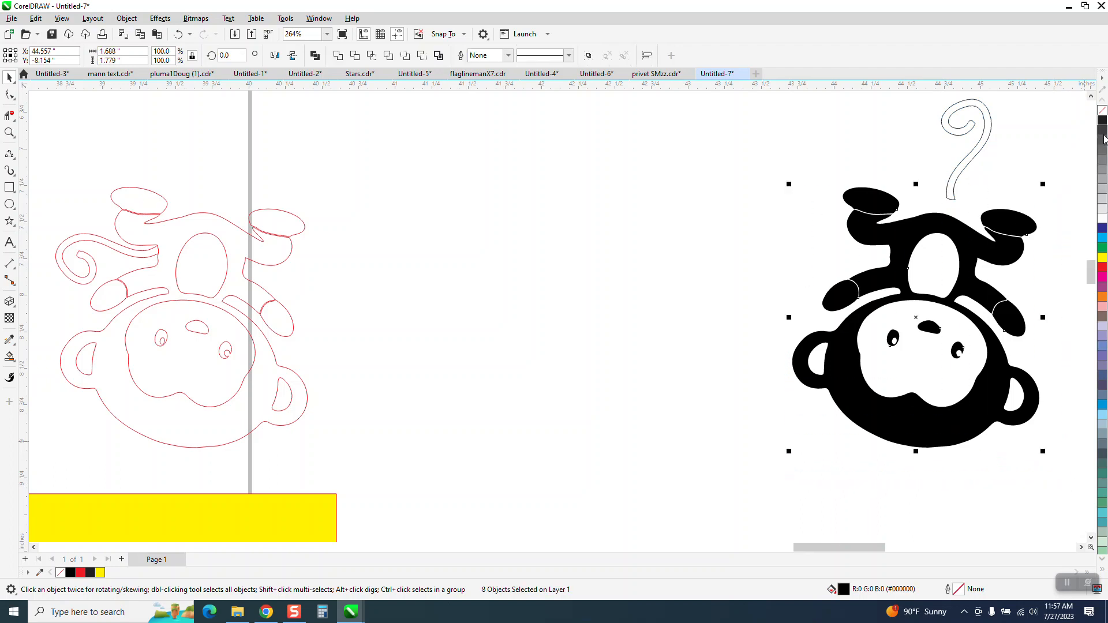
{"action": "left_click", "coordinate": [1102, 110]}
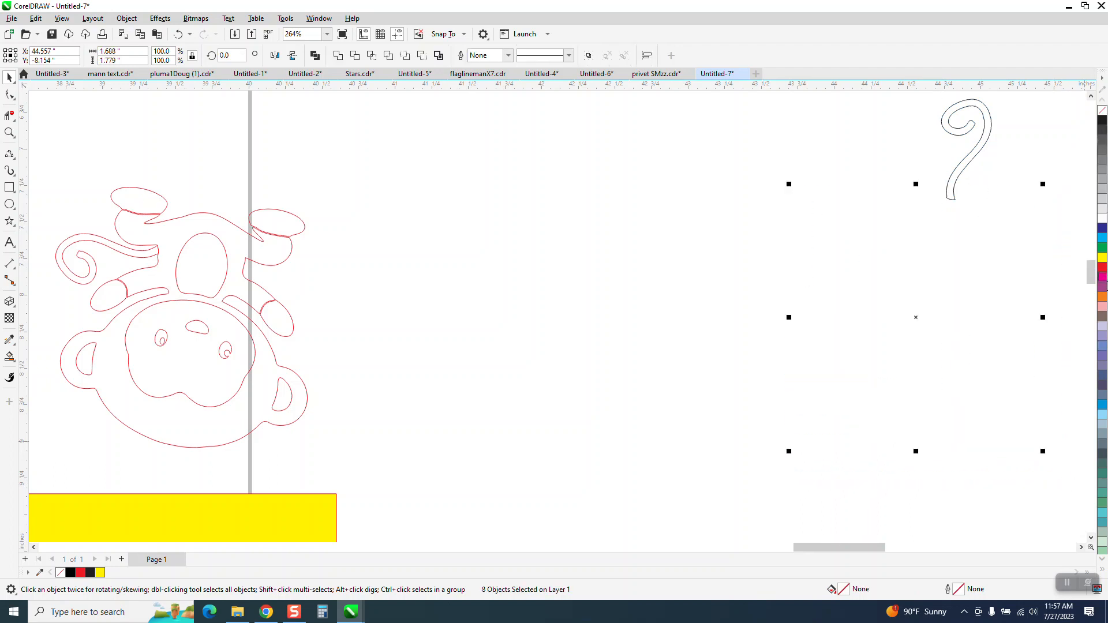
{"action": "right_click", "coordinate": [1102, 268]}
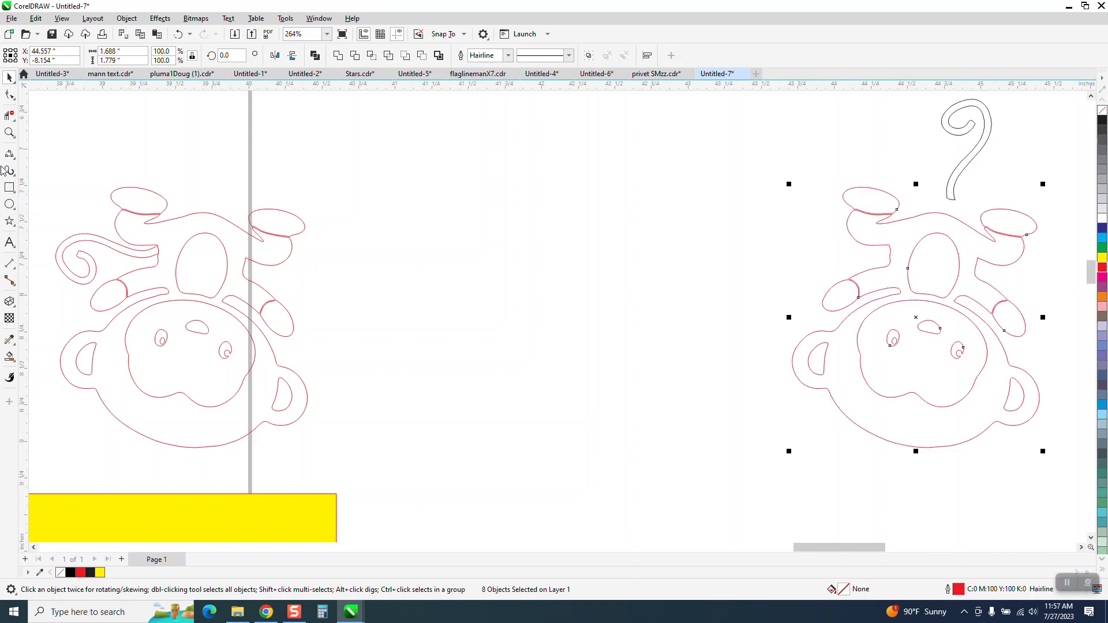
Move the tail down onto the monkey's back and delete the overlapping segment where it joins the body.
{"action": "left_click", "coordinate": [9, 132]}
{"action": "left_click_drag", "start_coordinate": [847, 151], "coordinate": [1052, 286]}
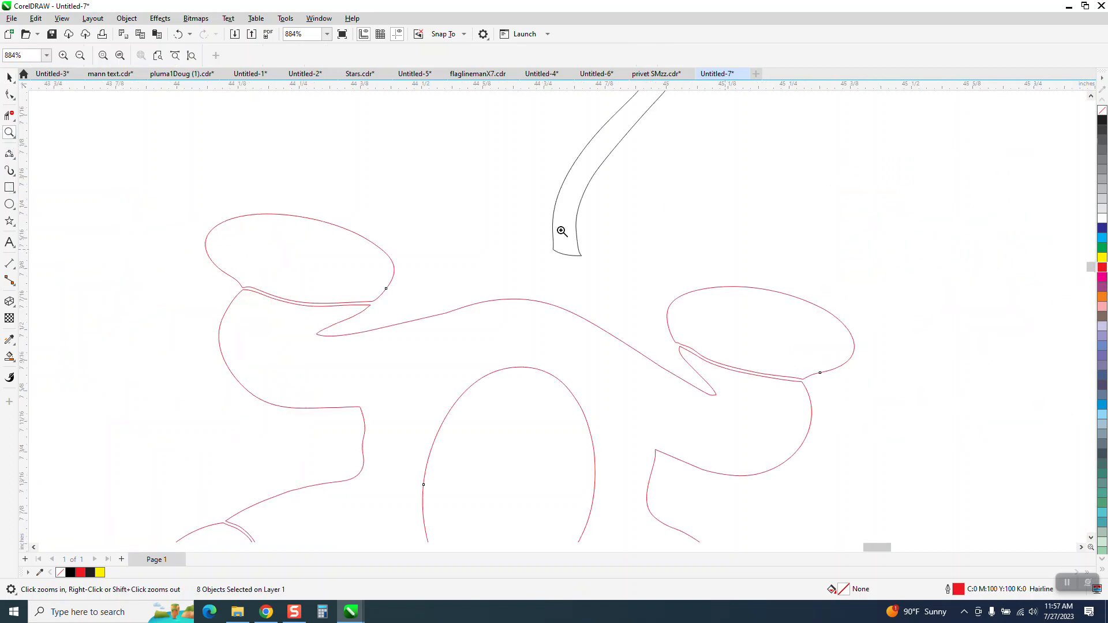
{"action": "key", "text": "space"}
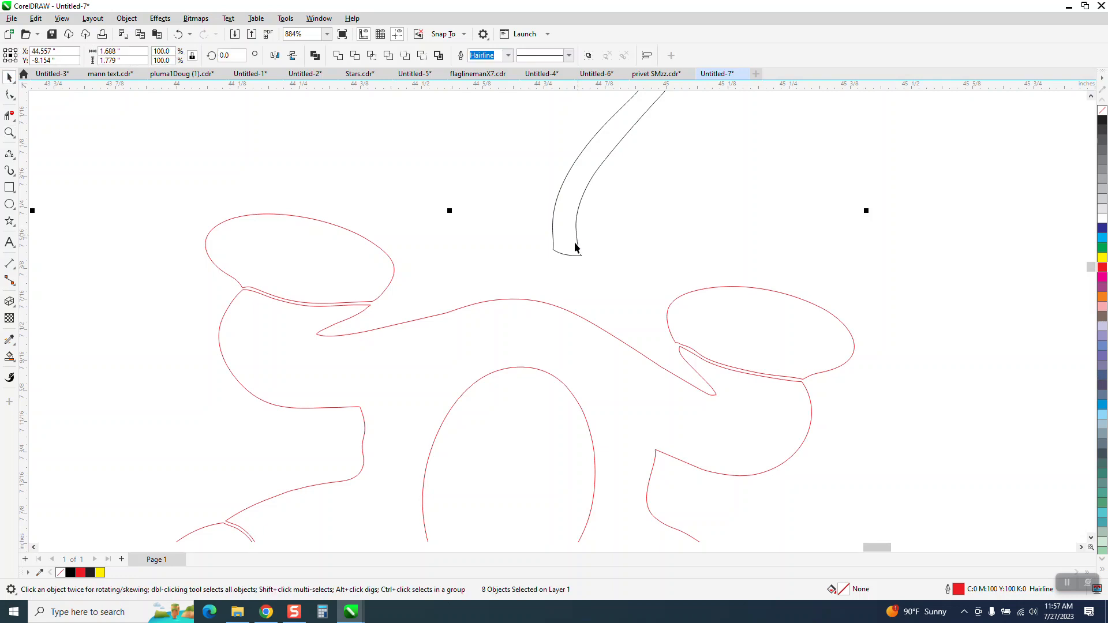
{"action": "left_click_drag", "start_coordinate": [577, 245], "coordinate": [544, 298]}
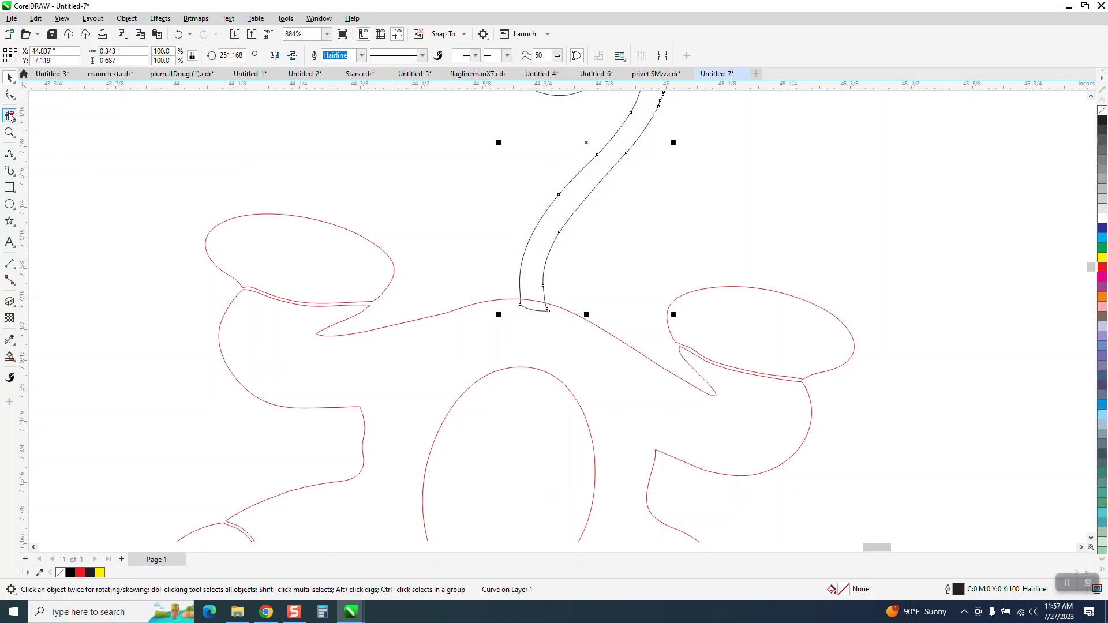
{"action": "left_click", "coordinate": [526, 310]}
{"action": "scroll", "coordinate": [449, 215], "scroll_direction": "down", "scroll_amount": 3}
{"action": "scroll", "coordinate": [452, 216], "scroll_direction": "down", "scroll_amount": 2}
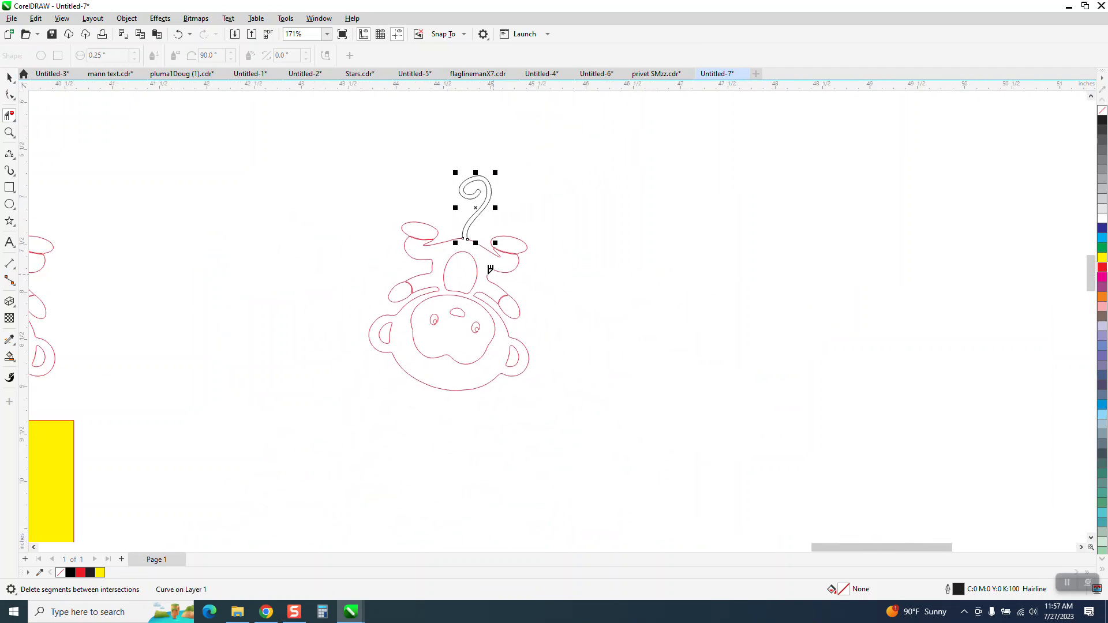
Smart Fill the body with the attached tail and three hand regions, nudging each fill to the right.
{"action": "left_click", "coordinate": [11, 358]}
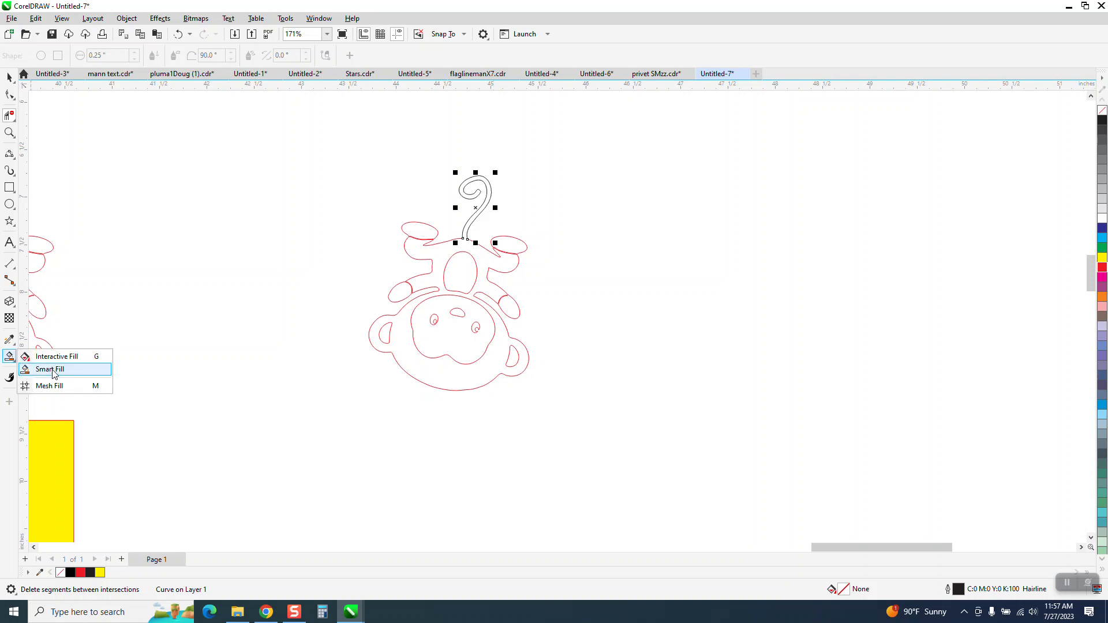
{"action": "left_click", "coordinate": [52, 370]}
{"action": "left_click", "coordinate": [483, 267]}
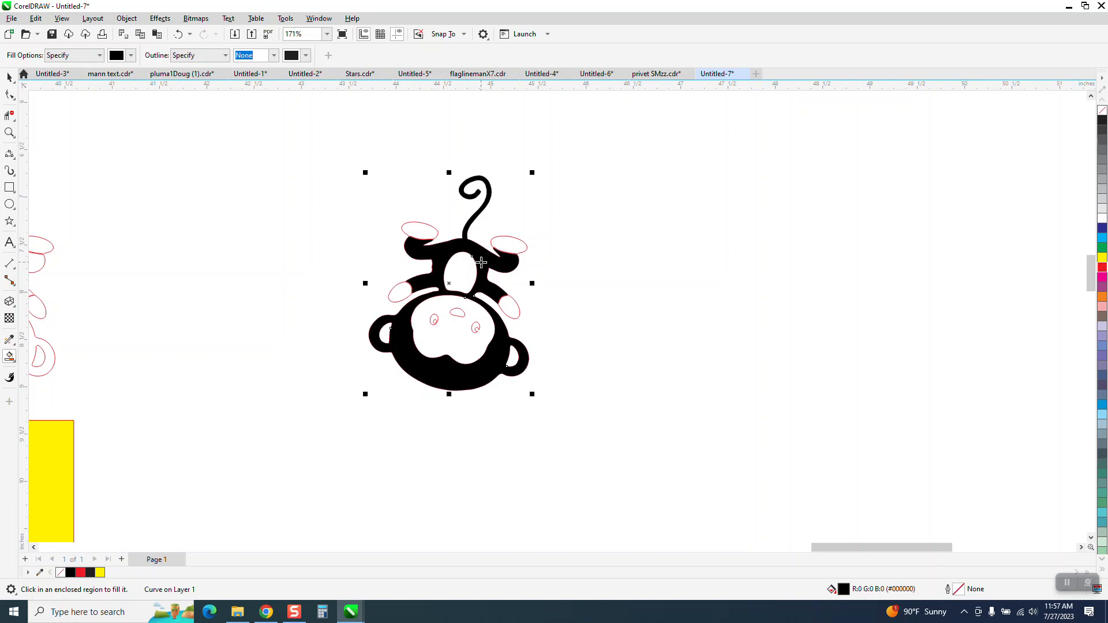
{"action": "key", "text": "Right"}
{"action": "left_click", "coordinate": [518, 249]}
{"action": "key", "text": "Right"}
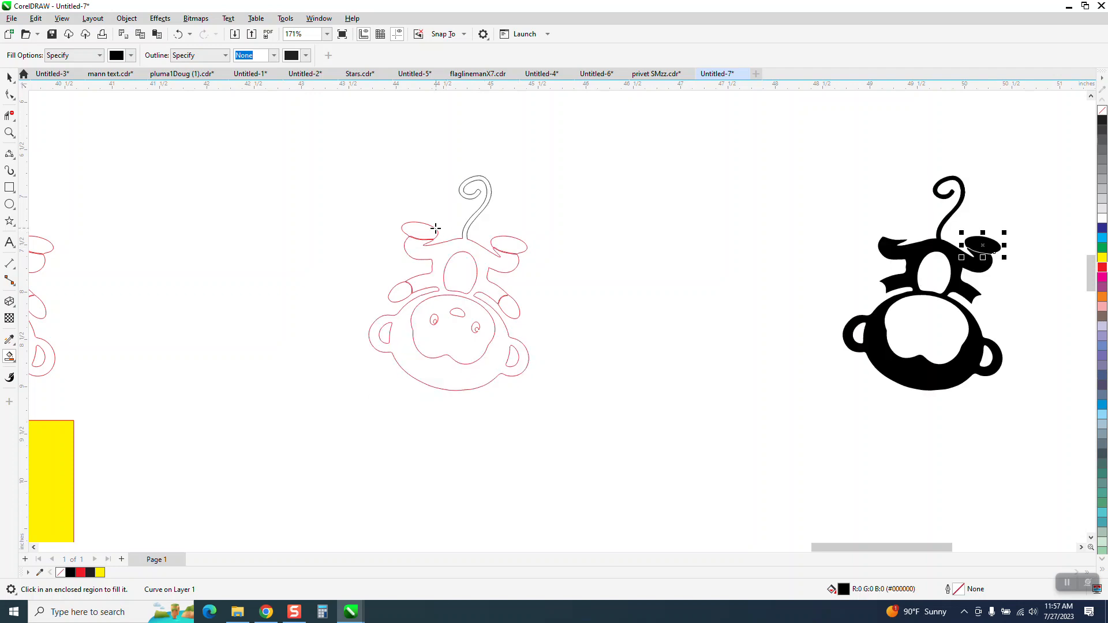
{"action": "left_click", "coordinate": [432, 231]}
{"action": "key", "text": "Right"}
{"action": "left_click", "coordinate": [399, 292]}
{"action": "key", "text": "Right"}
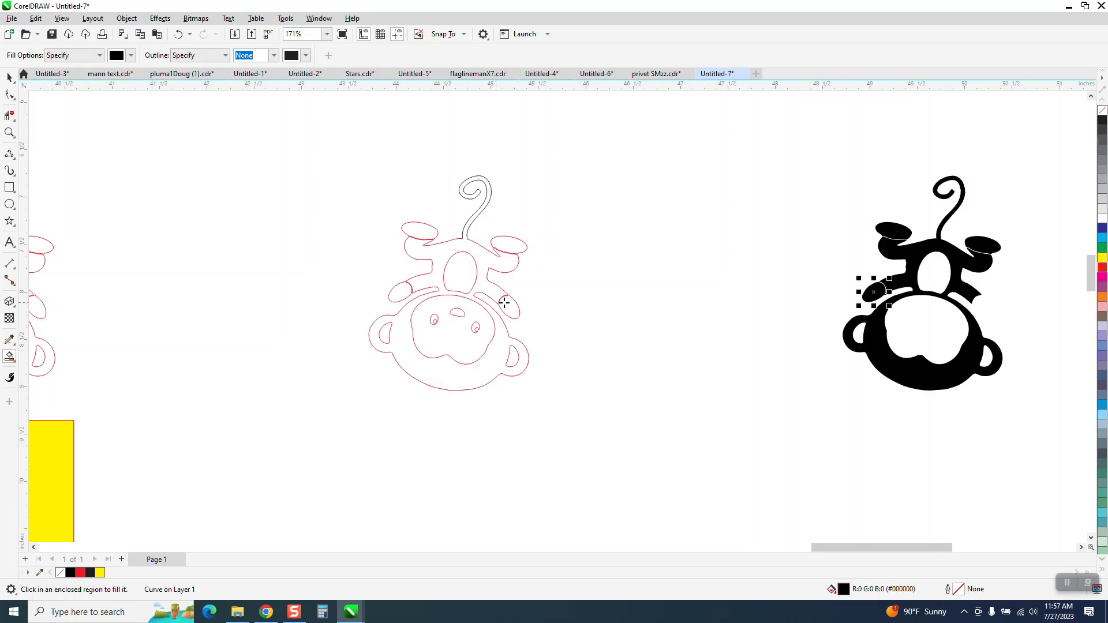
Smart Fill the remaining hand, the nose and both eyes, nudging each fill to the right.
{"action": "left_click", "coordinate": [507, 305]}
{"action": "key", "text": "Right"}
{"action": "left_click", "coordinate": [461, 315]}
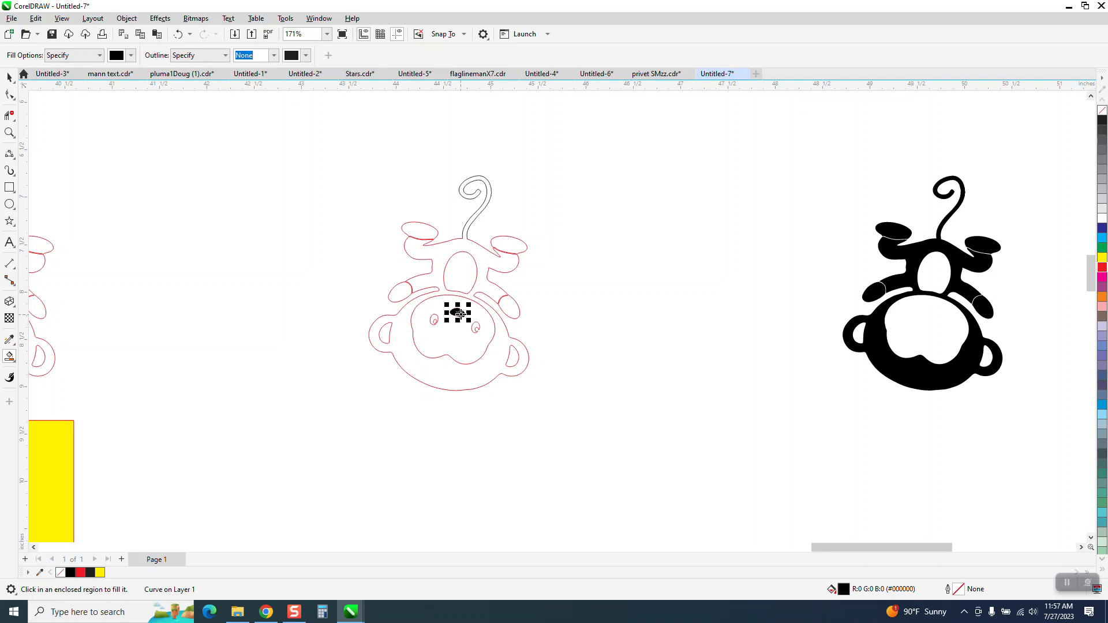
{"action": "key", "text": "Right"}
{"action": "left_click", "coordinate": [434, 320]}
{"action": "key", "text": "Right"}
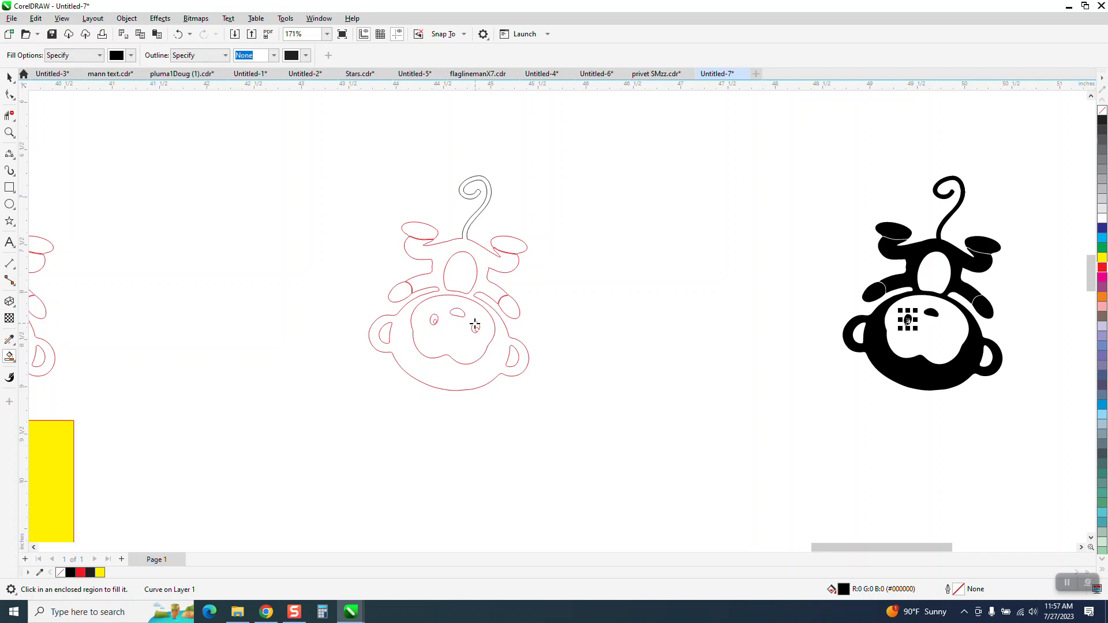
{"action": "left_click", "coordinate": [475, 327]}
{"action": "key", "text": "Right"}
{"action": "scroll", "coordinate": [474, 322], "scroll_direction": "down", "scroll_amount": 1}
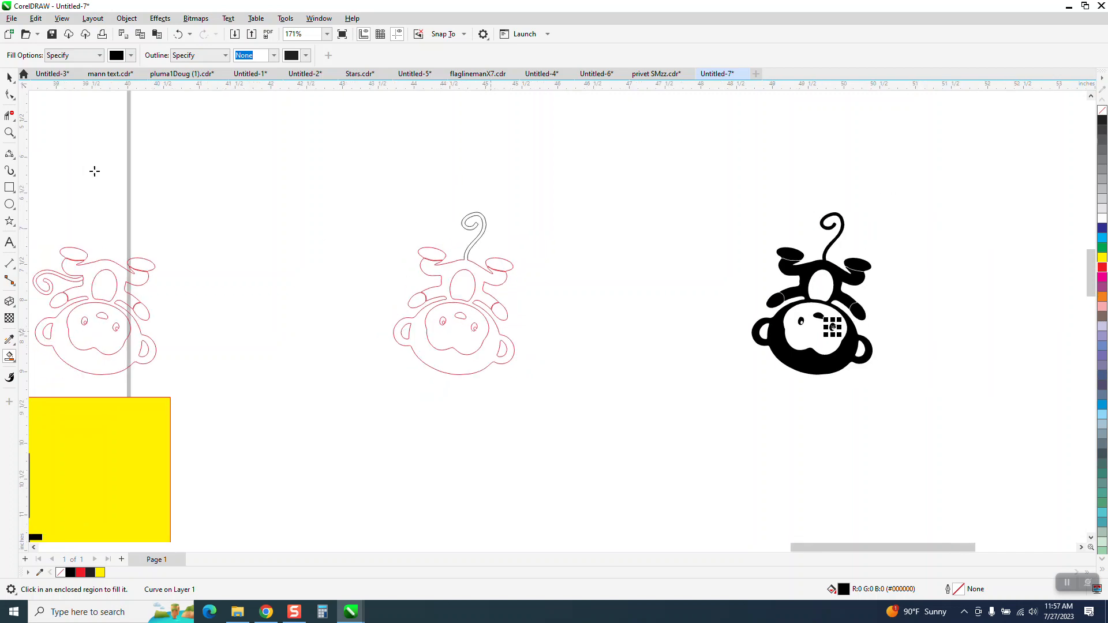
Select the filled monkey pieces and move them left under the golf club of the name logo.
{"action": "left_click", "coordinate": [9, 77]}
{"action": "left_click_drag", "start_coordinate": [715, 186], "coordinate": [952, 421]}
{"action": "scroll", "coordinate": [1025, 492], "scroll_direction": "down", "scroll_amount": 2}
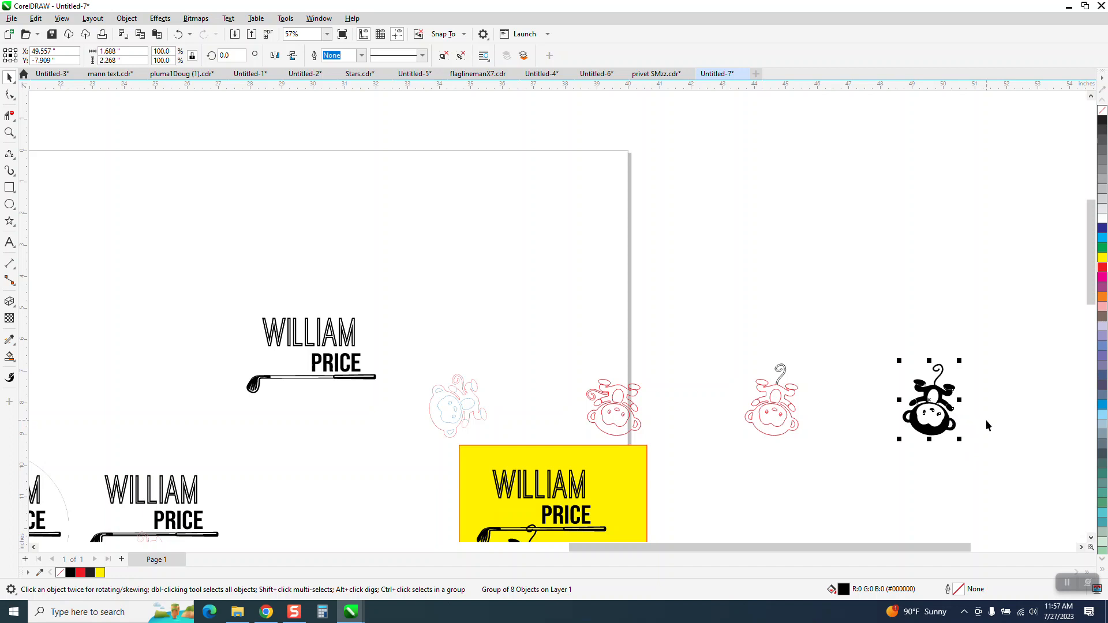
{"action": "key", "text": "Left"}
{"action": "key", "text": "Left"}
{"action": "key", "text": "Left"}
{"action": "key", "text": "Left"}
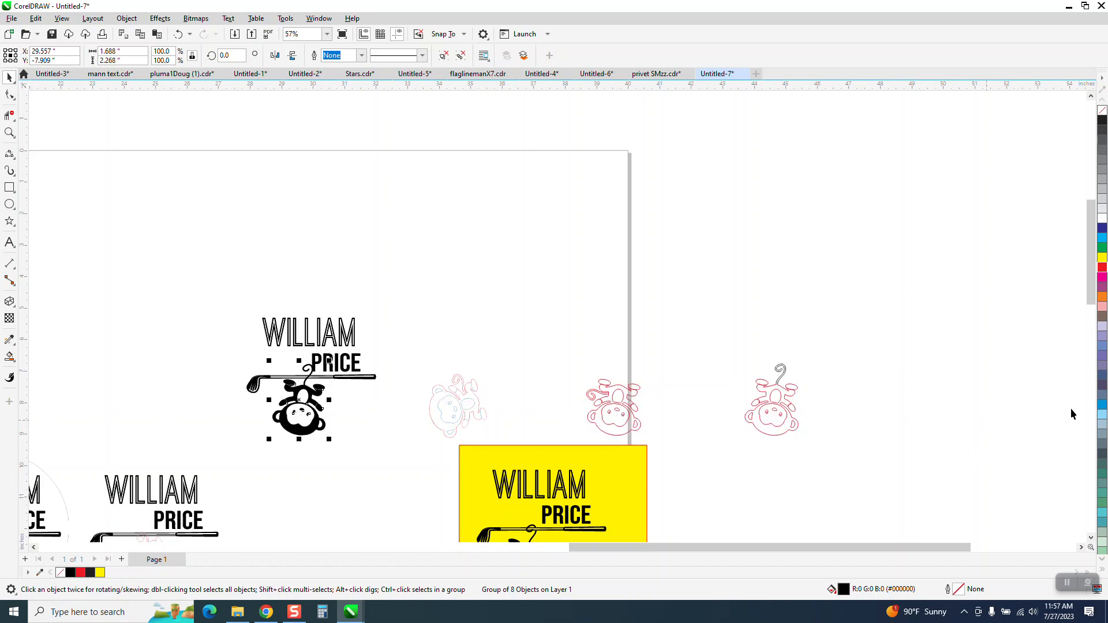
Nudge the monkey slightly down so its tail hangs on the golf club shaft.
{"action": "left_click", "coordinate": [9, 133]}
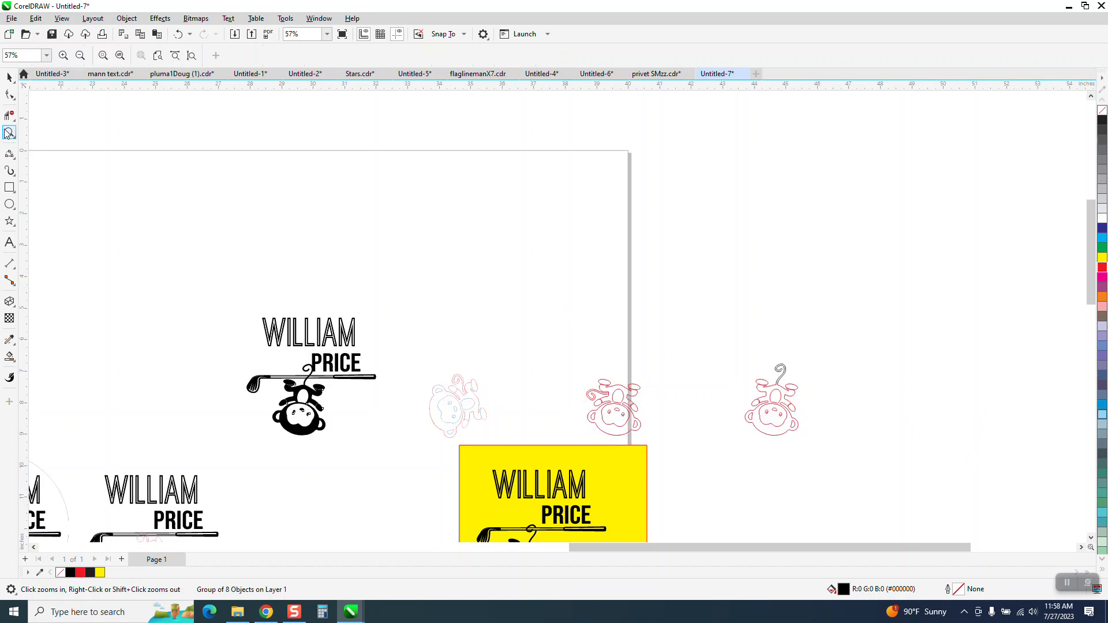
{"action": "left_click_drag", "start_coordinate": [194, 323], "coordinate": [491, 463]}
{"action": "key", "text": "space"}
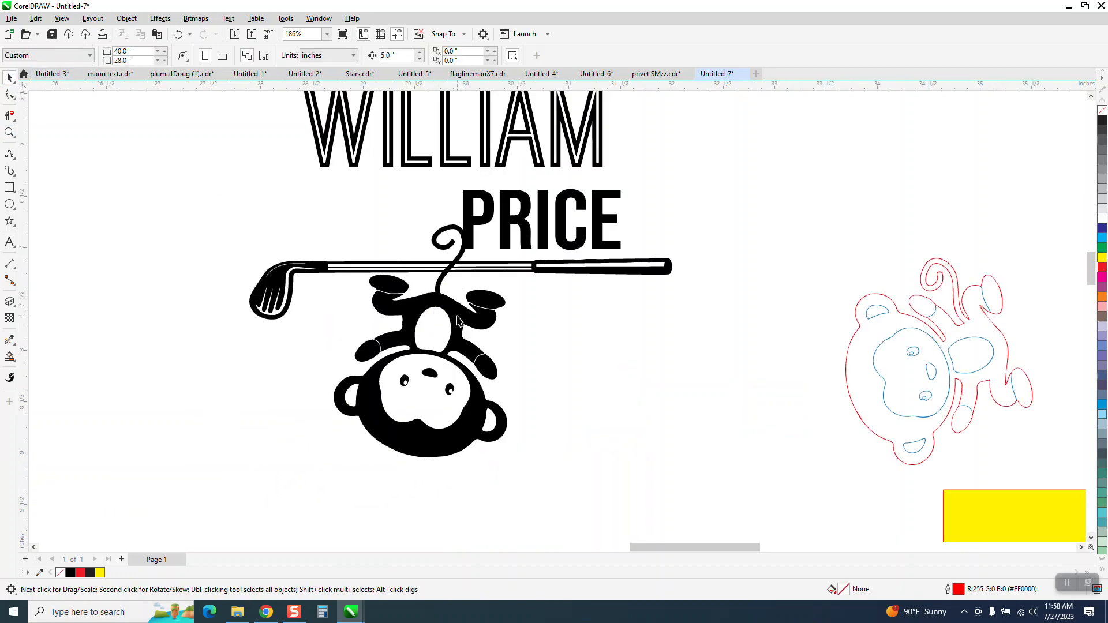
{"action": "left_click_drag", "start_coordinate": [432, 335], "coordinate": [438, 346]}
Zoom in to inspect where the monkey's tail curls over the club shaft.
{"action": "left_click", "coordinate": [9, 132]}
{"action": "left_click_drag", "start_coordinate": [358, 231], "coordinate": [494, 318]}
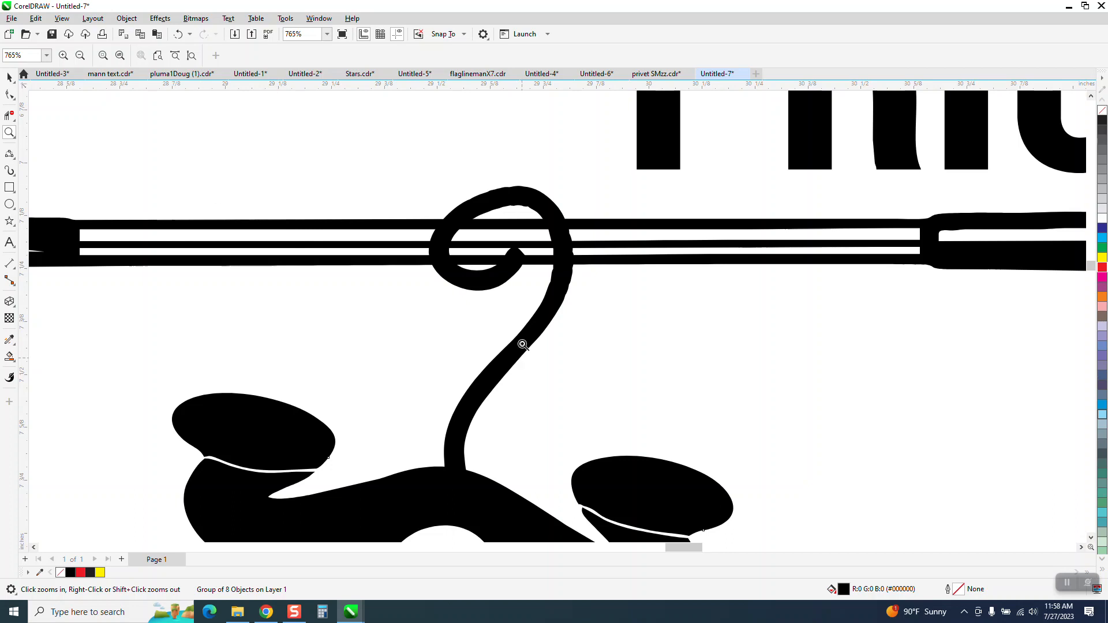
{"action": "scroll", "coordinate": [520, 345], "scroll_direction": "down", "scroll_amount": 1}
{"action": "left_click_drag", "start_coordinate": [492, 202], "coordinate": [607, 309]}
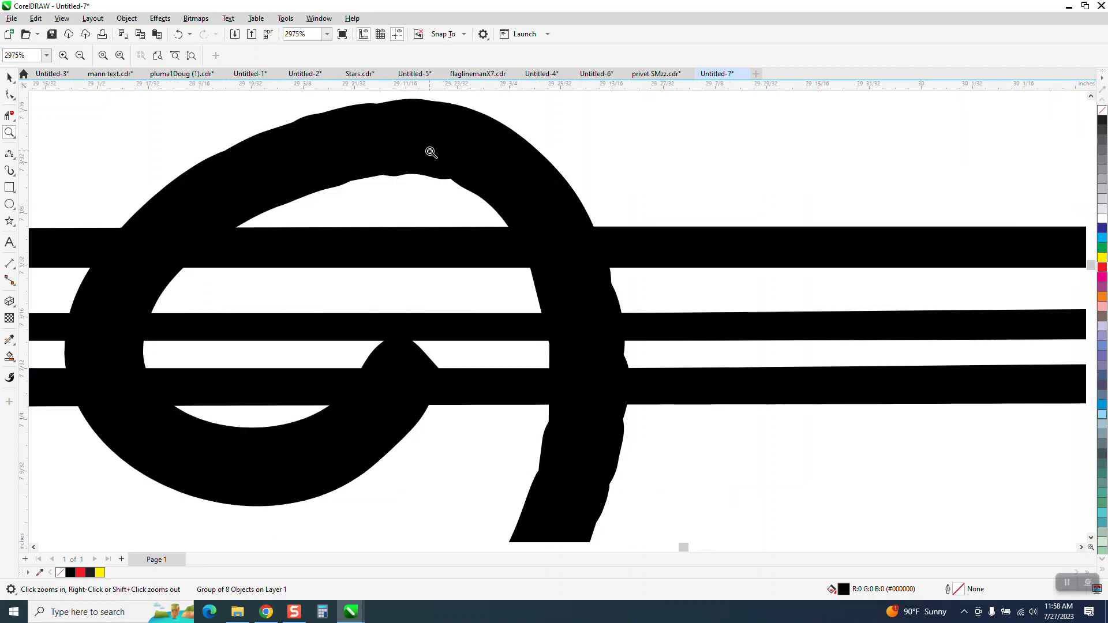
{"action": "scroll", "coordinate": [409, 132], "scroll_direction": "down", "scroll_amount": 1}
{"action": "scroll", "coordinate": [406, 142], "scroll_direction": "down", "scroll_amount": 1}
{"action": "scroll", "coordinate": [407, 142], "scroll_direction": "down", "scroll_amount": 1}
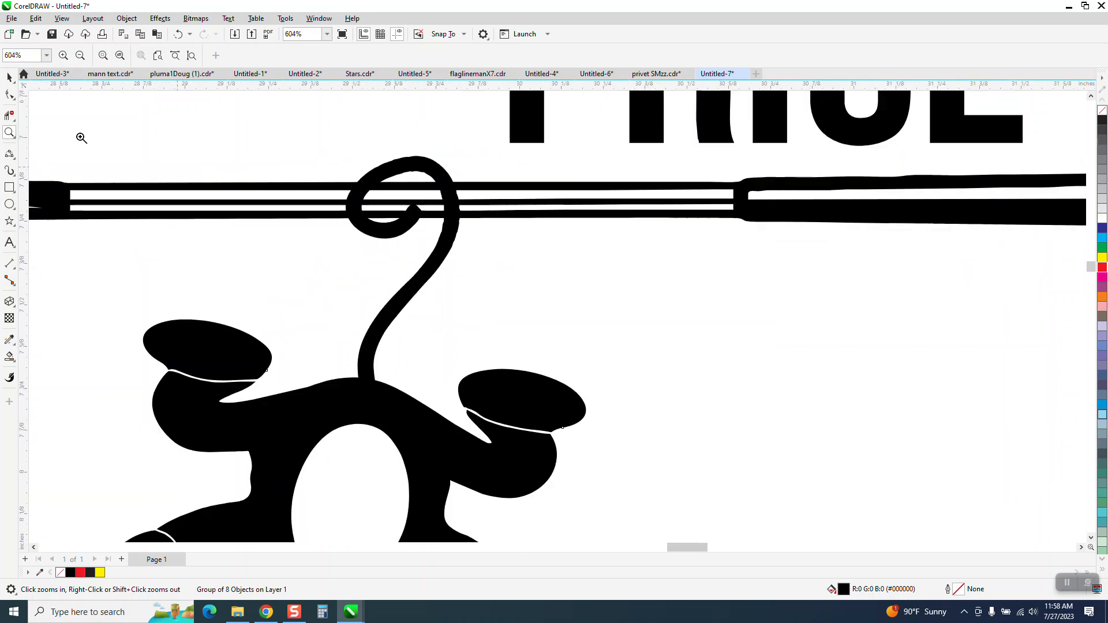
{"action": "scroll", "coordinate": [81, 137], "scroll_direction": "down", "scroll_amount": 1}
{"action": "key", "text": "space"}
Set the golf club to no fill with a black hairline outline.
{"action": "left_click", "coordinate": [231, 187]}
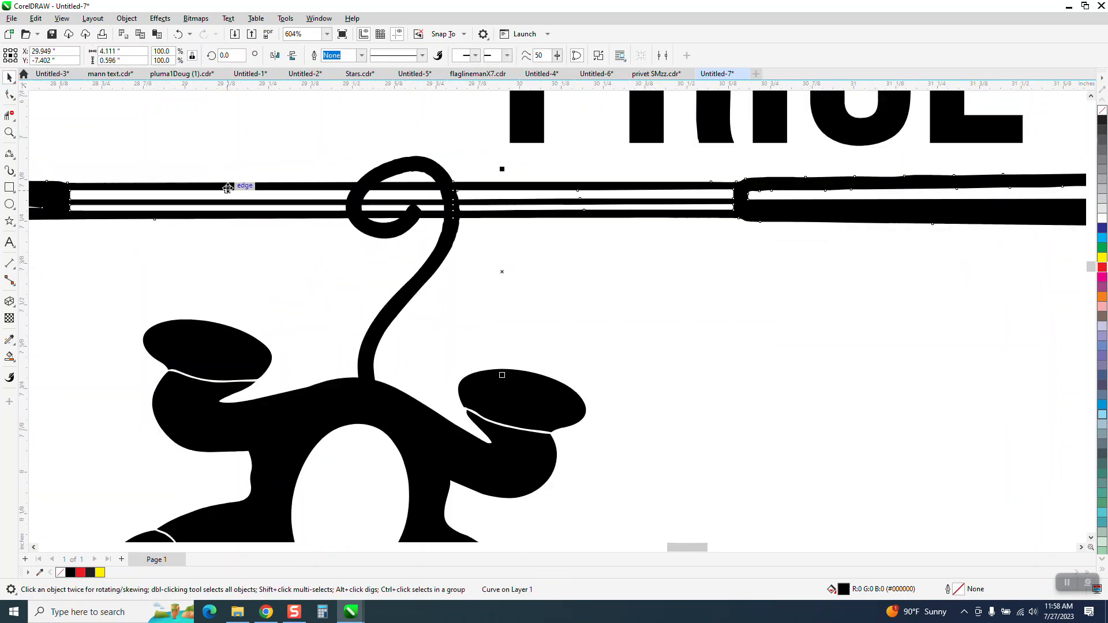
{"action": "left_click", "coordinate": [1102, 110]}
{"action": "right_click", "coordinate": [1102, 120]}
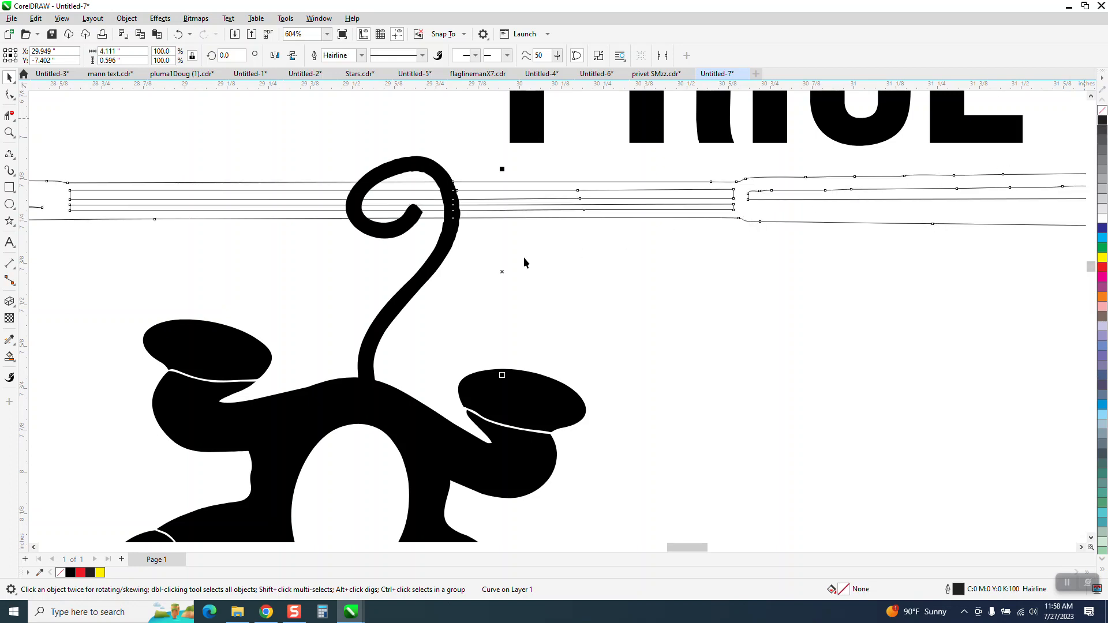
Set the monkey group to no fill with a black hairline outline.
{"action": "left_click", "coordinate": [436, 270]}
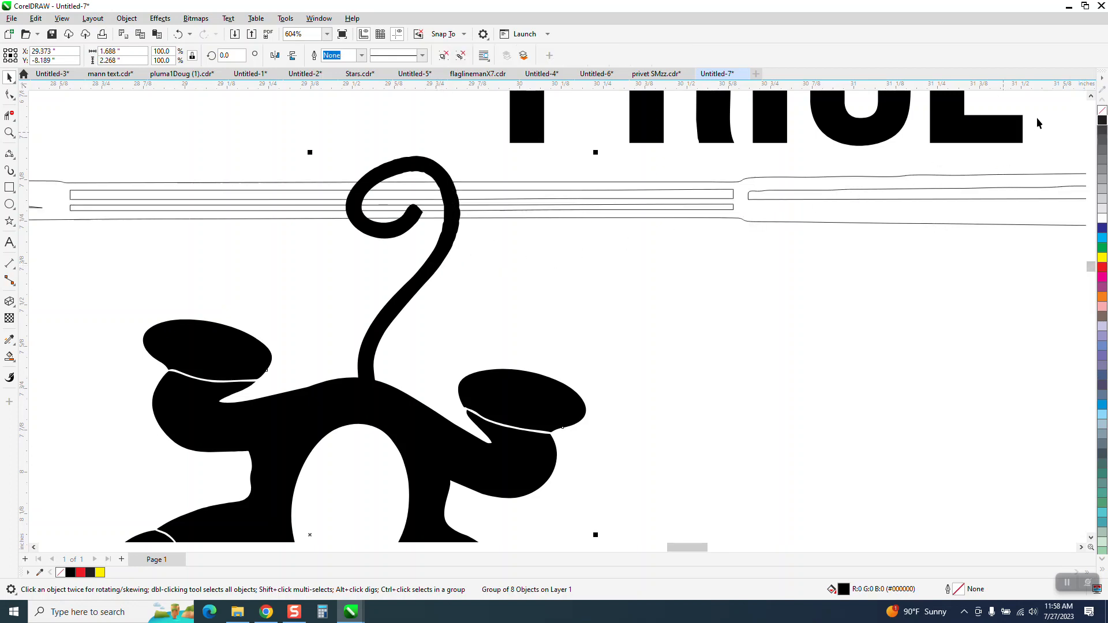
{"action": "left_click", "coordinate": [1102, 112]}
{"action": "right_click", "coordinate": [1101, 120]}
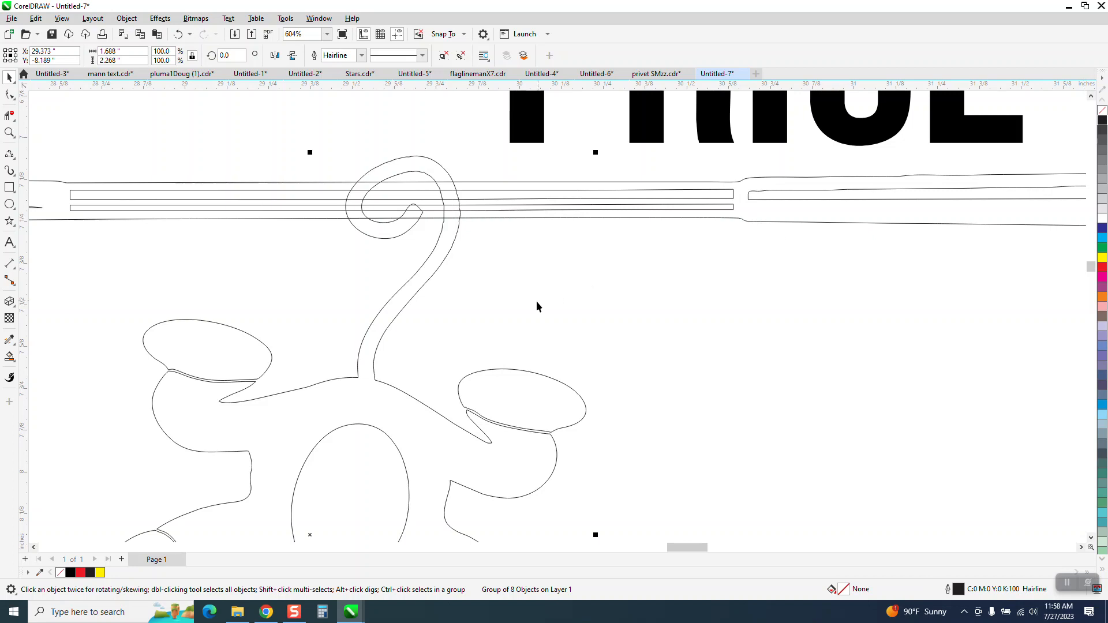
Zoom in closely on the tail curl over the club shaft, then zoom back out to the whole layout.
{"action": "left_click", "coordinate": [10, 133]}
{"action": "left_click_drag", "start_coordinate": [378, 158], "coordinate": [528, 267]}
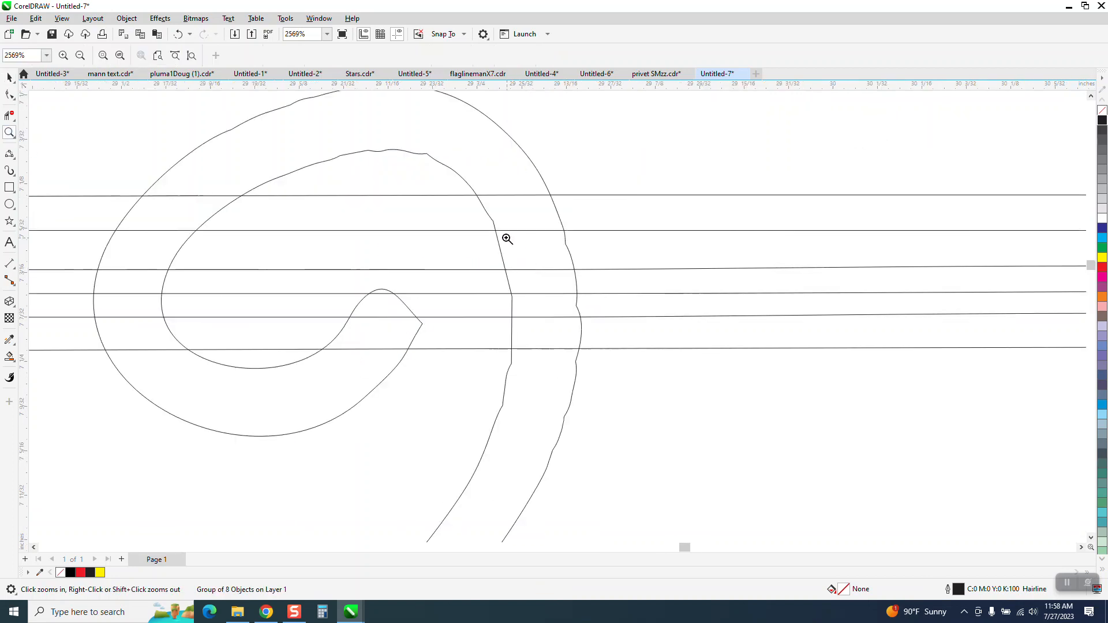
{"action": "scroll", "coordinate": [505, 239], "scroll_direction": "down", "scroll_amount": 3}
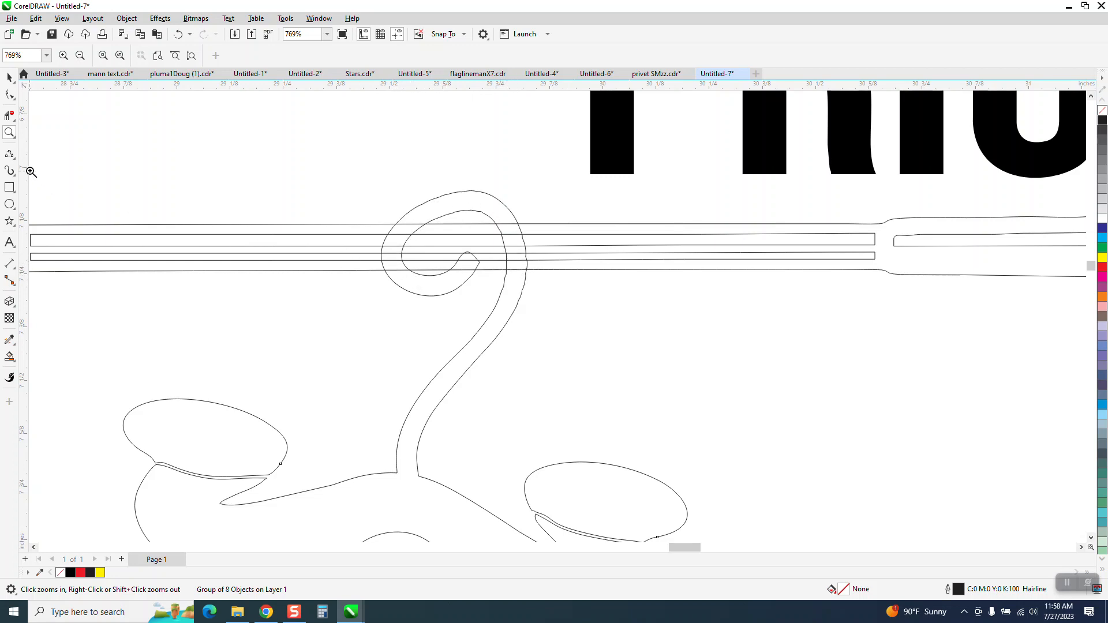
{"action": "left_click", "coordinate": [9, 153]}
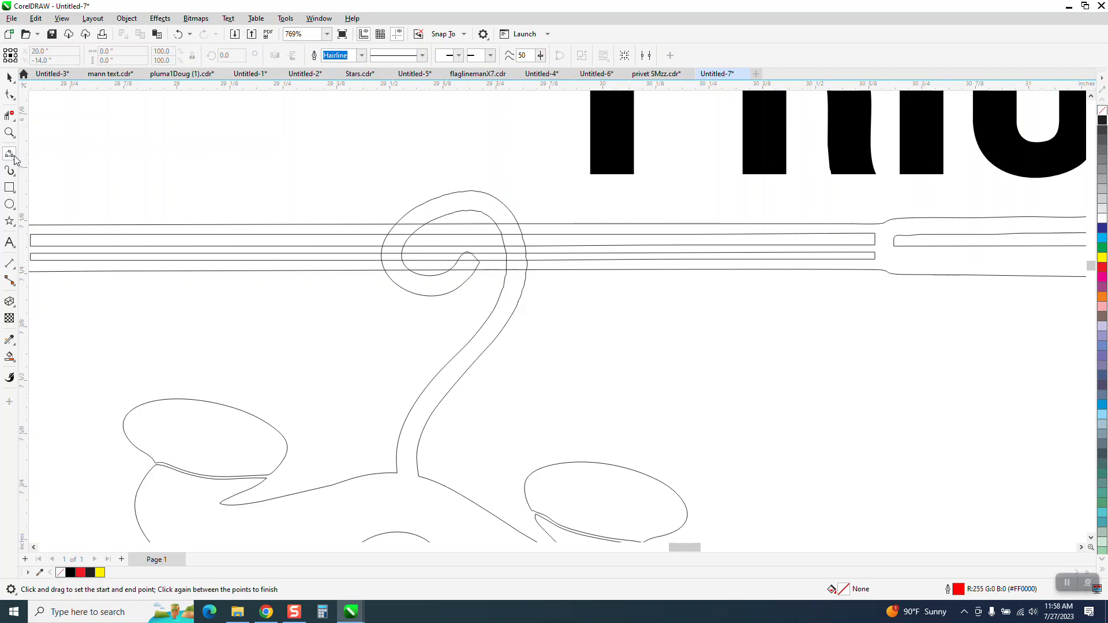
{"action": "scroll", "coordinate": [341, 216], "scroll_direction": "down", "scroll_amount": 1}
{"action": "scroll", "coordinate": [341, 216], "scroll_direction": "down", "scroll_amount": 5}
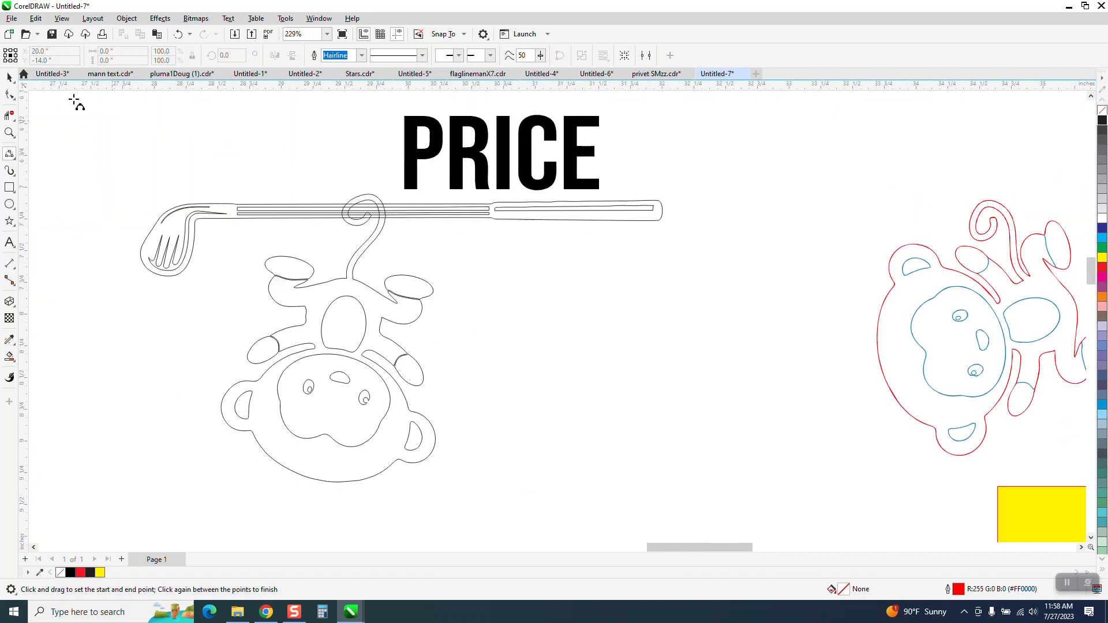
{"action": "left_click", "coordinate": [9, 77]}
{"action": "scroll", "coordinate": [187, 185], "scroll_direction": "down", "scroll_amount": 2}
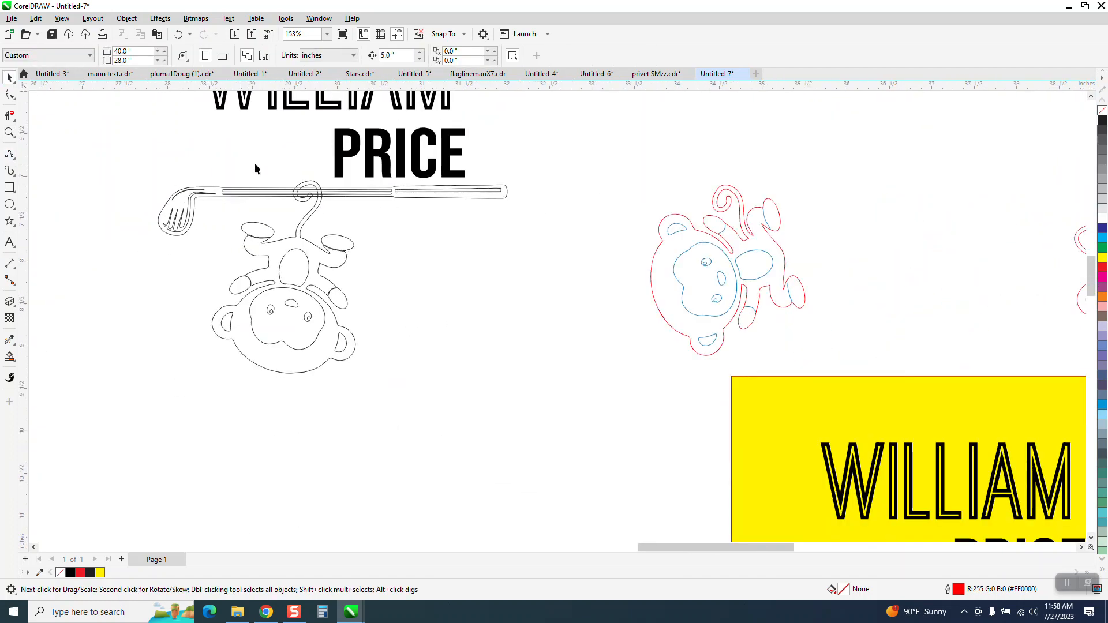
{"action": "scroll", "coordinate": [573, 164], "scroll_direction": "down", "scroll_amount": 4}
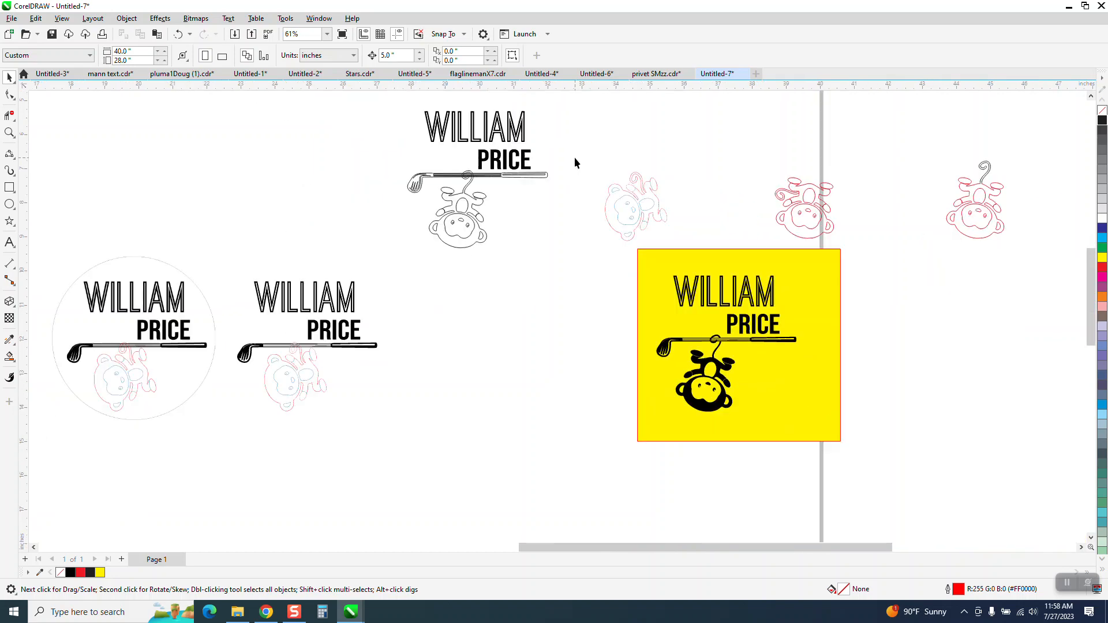
{"action": "left_click_drag", "start_coordinate": [444, 178], "coordinate": [572, 253]}
{"action": "key", "text": "Delete"}
{"action": "left_click", "coordinate": [573, 251]}
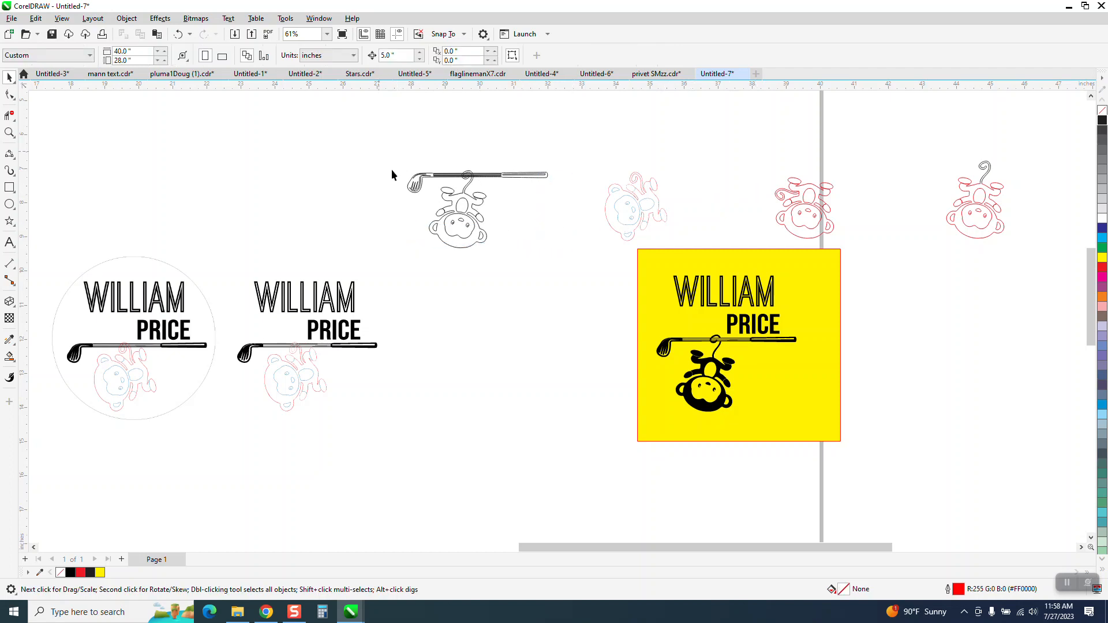
Shift the club and monkey 5 inches left and paste a duplicate of them 5 inches to the right.
{"action": "left_click_drag", "start_coordinate": [564, 251], "coordinate": [565, 252]}
{"action": "key", "text": "Left"}
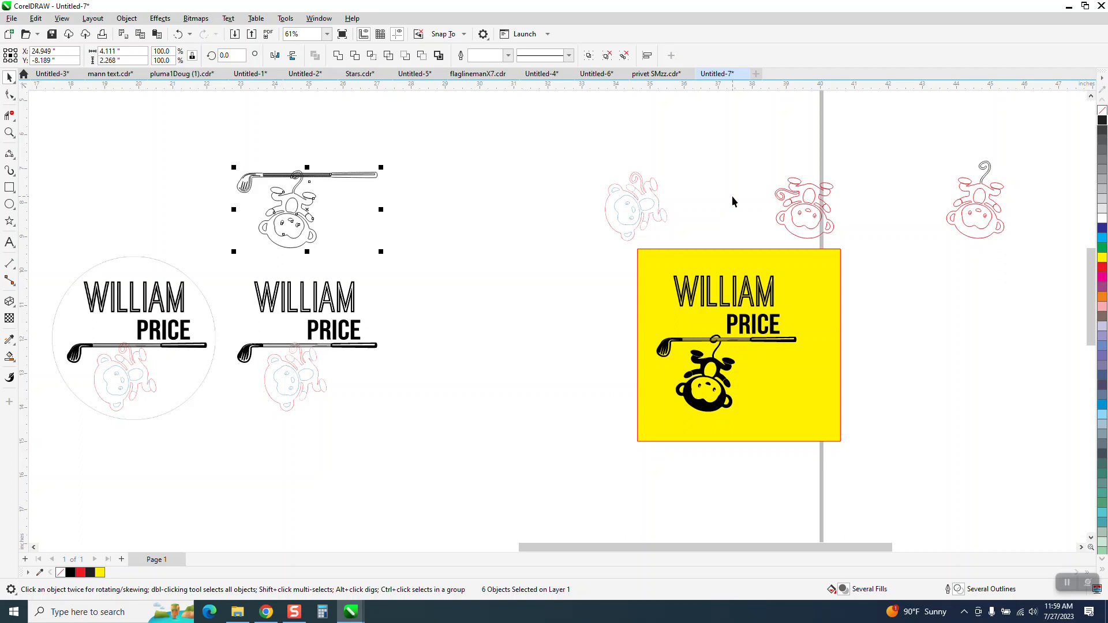
{"action": "key", "text": "ctrl+c"}
{"action": "key", "text": "ctrl+v"}
{"action": "key", "text": "Right"}
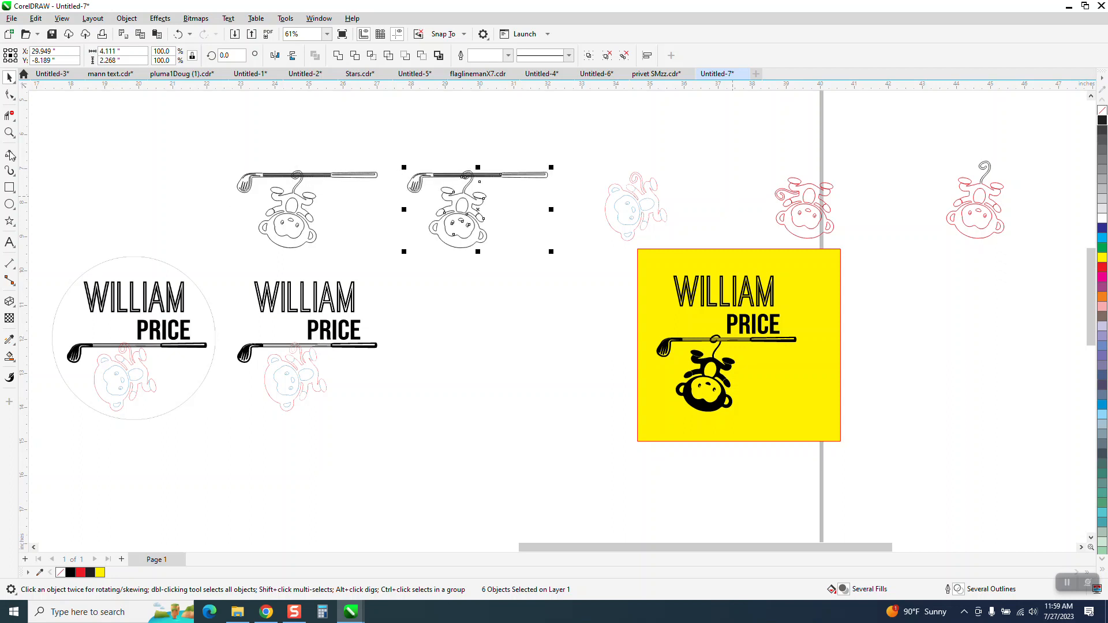
Remove the shaft line segments crossing inside the tail curl on the copy with Virtual Segment Delete.
{"action": "left_click", "coordinate": [9, 133]}
{"action": "left_click_drag", "start_coordinate": [369, 167], "coordinate": [602, 300]}
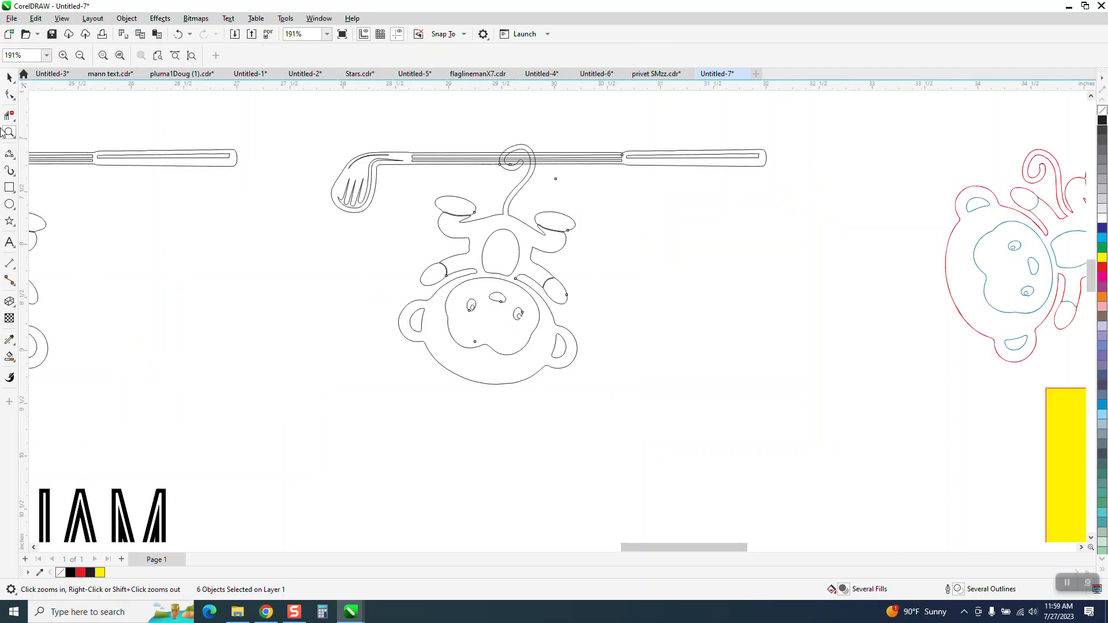
{"action": "left_click_drag", "start_coordinate": [474, 146], "coordinate": [563, 193]}
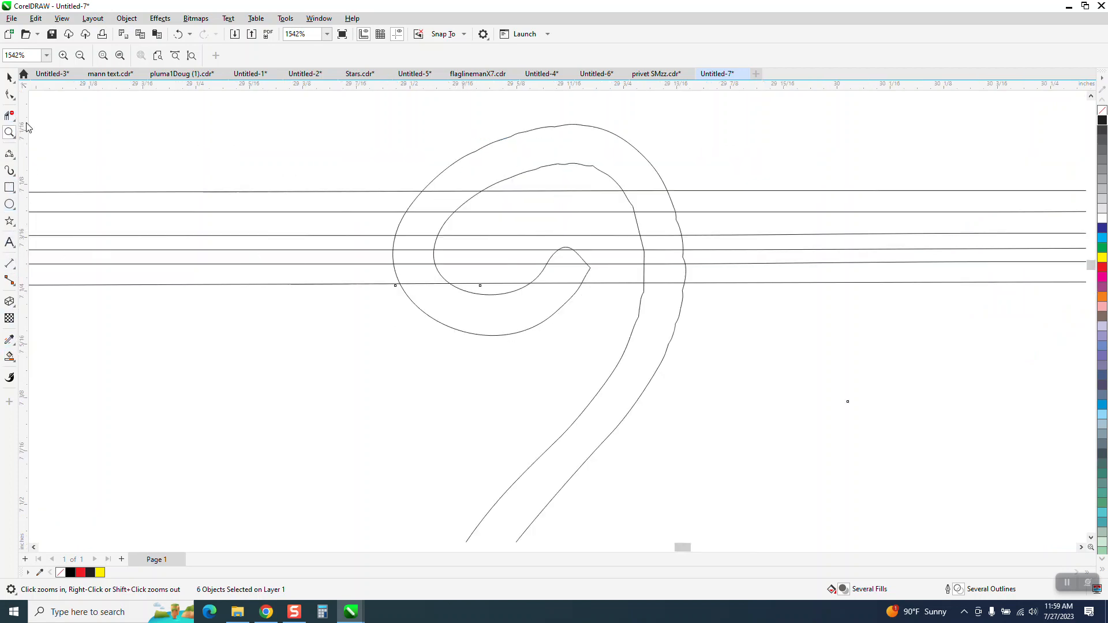
{"action": "left_click", "coordinate": [10, 115]}
{"action": "left_click", "coordinate": [69, 141]}
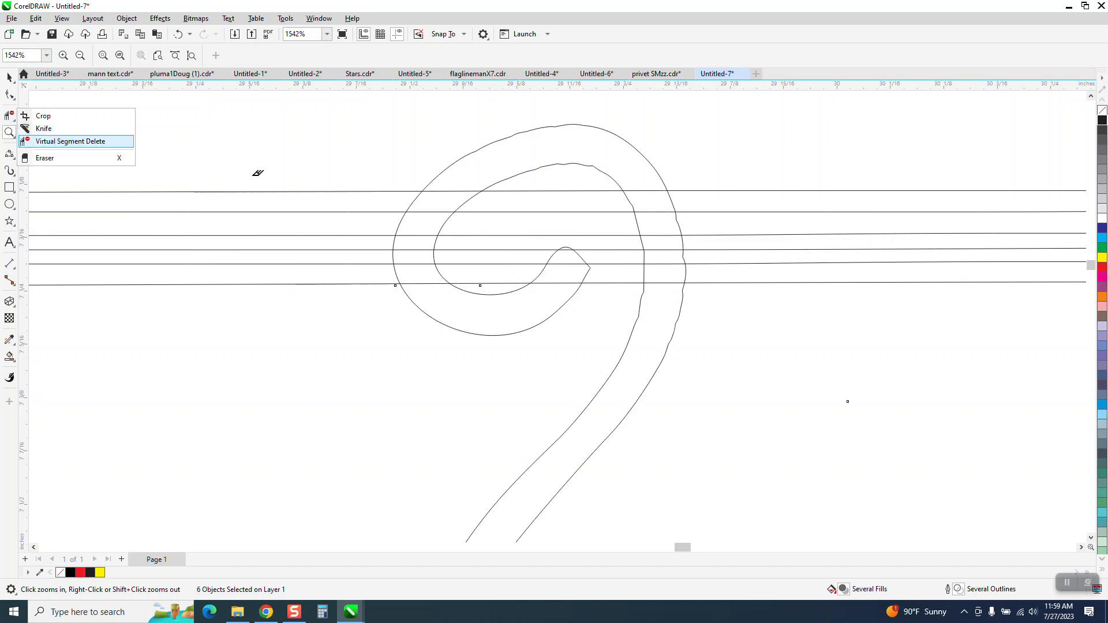
{"action": "left_click", "coordinate": [438, 191]}
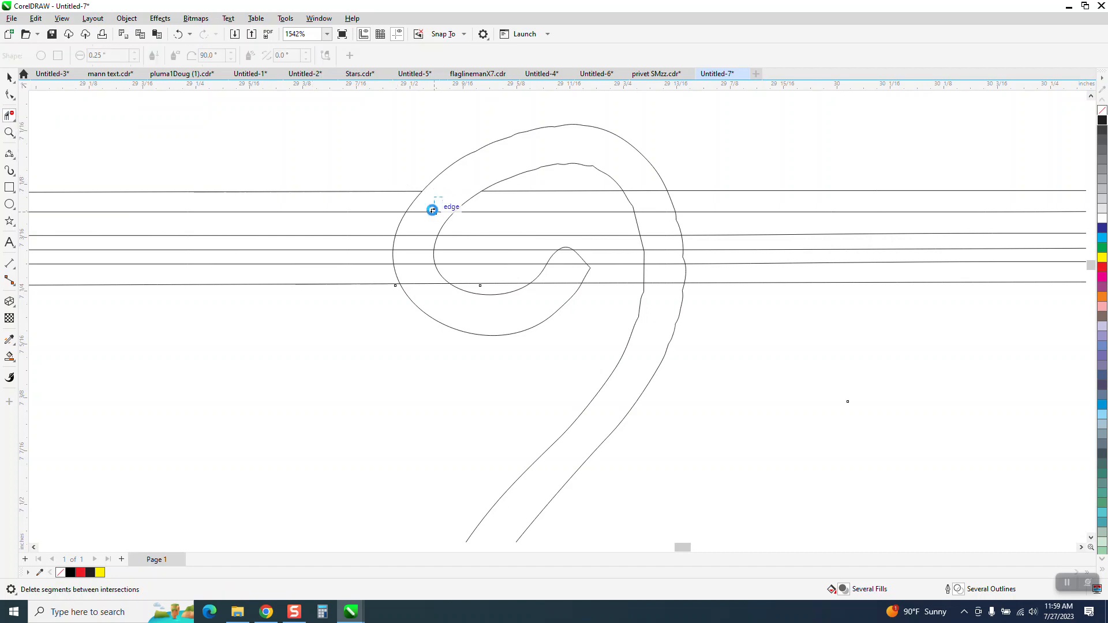
{"action": "left_click", "coordinate": [432, 212]}
{"action": "left_click", "coordinate": [420, 236]}
{"action": "left_click", "coordinate": [420, 250]}
{"action": "left_click", "coordinate": [419, 264]}
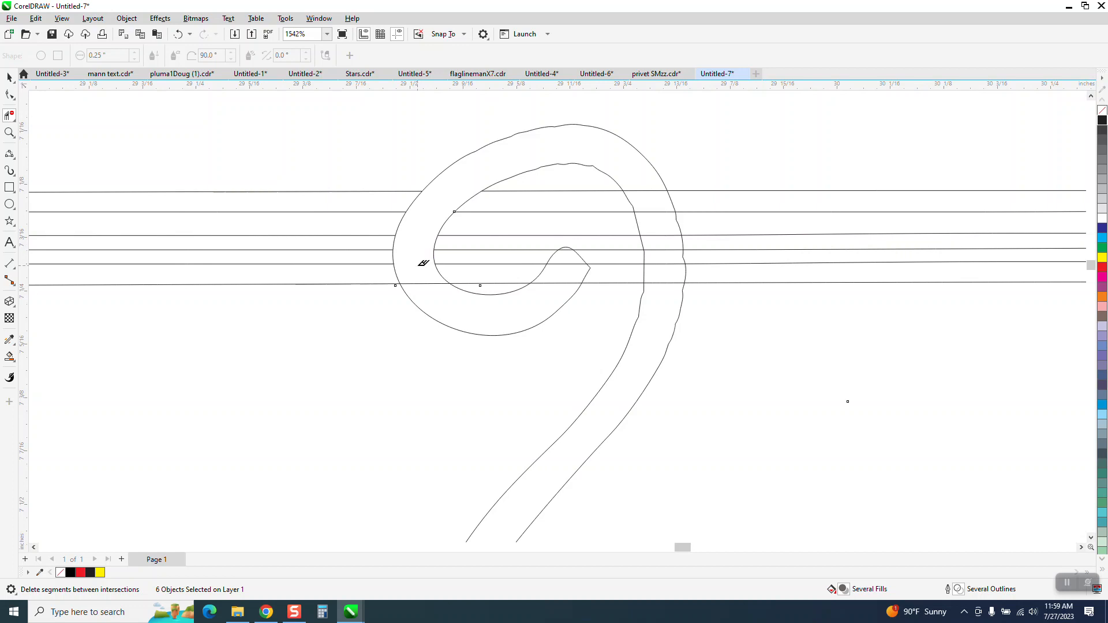
{"action": "left_click", "coordinate": [421, 284]}
{"action": "left_click", "coordinate": [566, 250]}
{"action": "scroll", "coordinate": [564, 268], "scroll_direction": "down", "scroll_amount": 5}
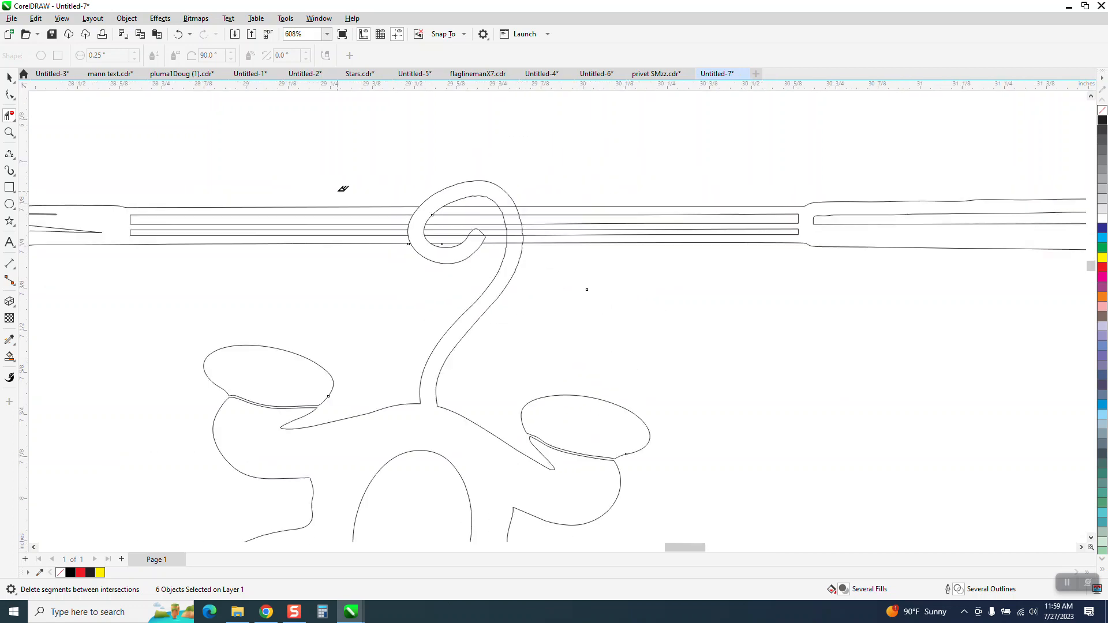
Try Smart Fill on the regions where the tail overlaps the shaft, undoing each fill.
{"action": "left_click", "coordinate": [9, 78]}
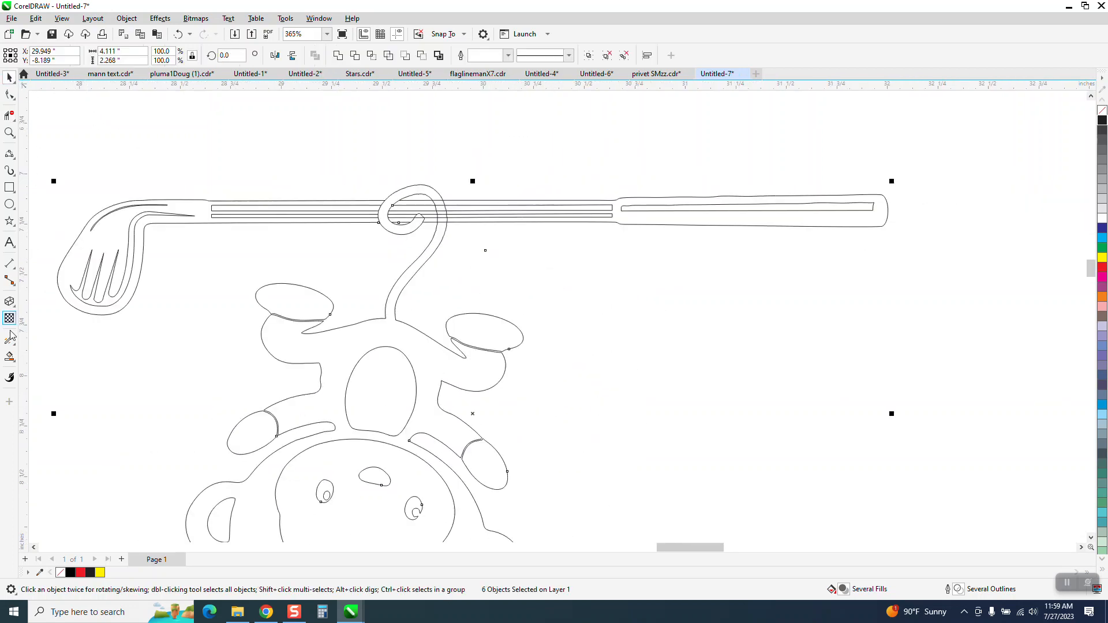
{"action": "left_click", "coordinate": [9, 357]}
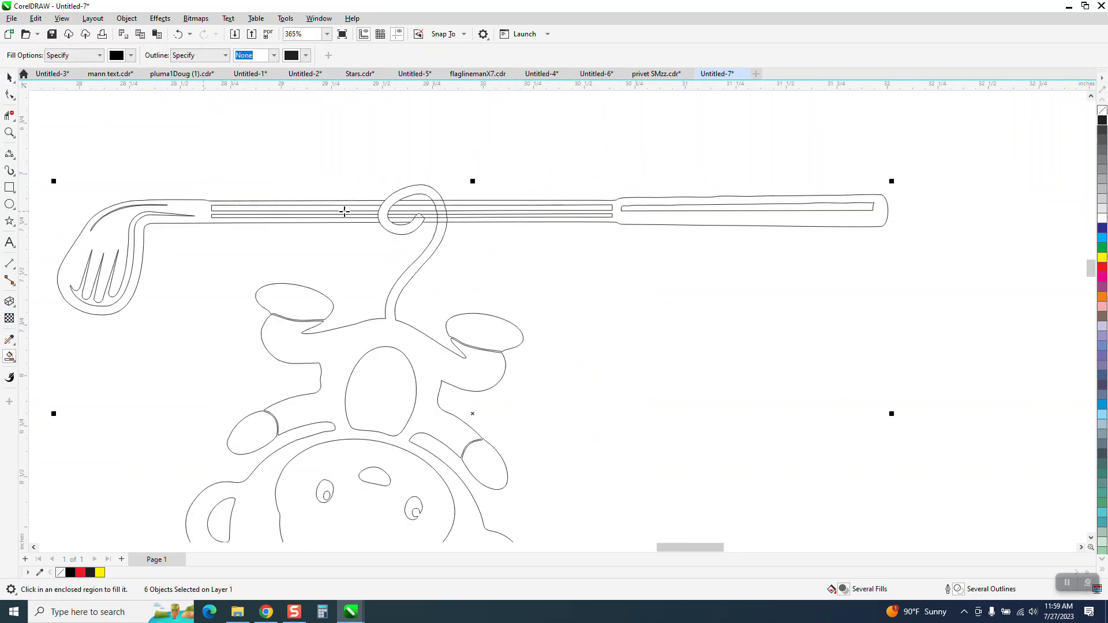
{"action": "left_click", "coordinate": [383, 209]}
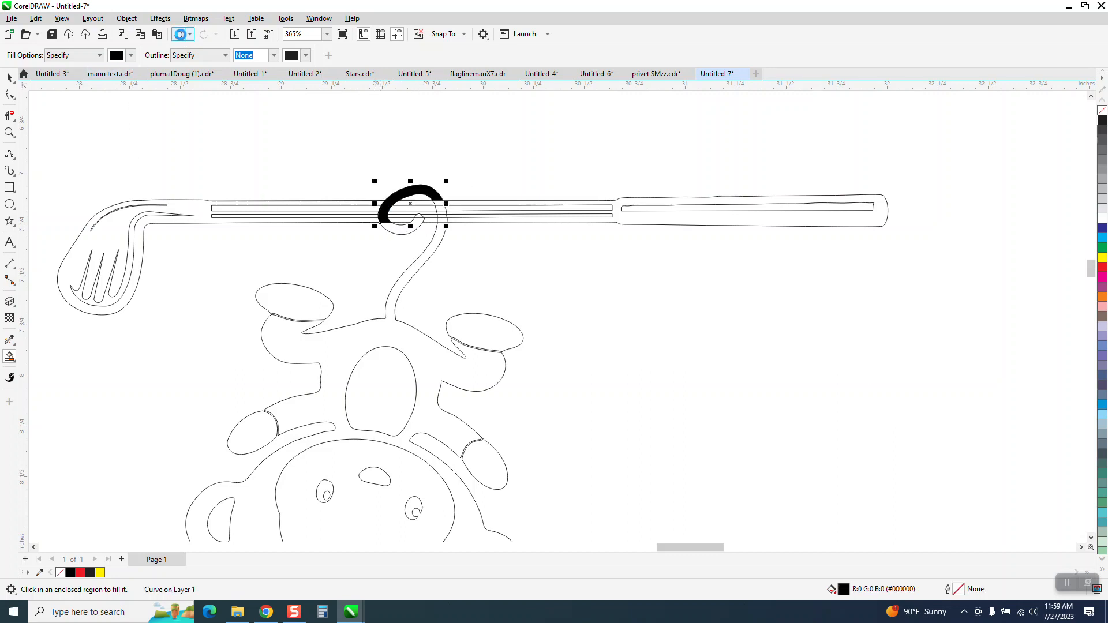
{"action": "left_click", "coordinate": [179, 34]}
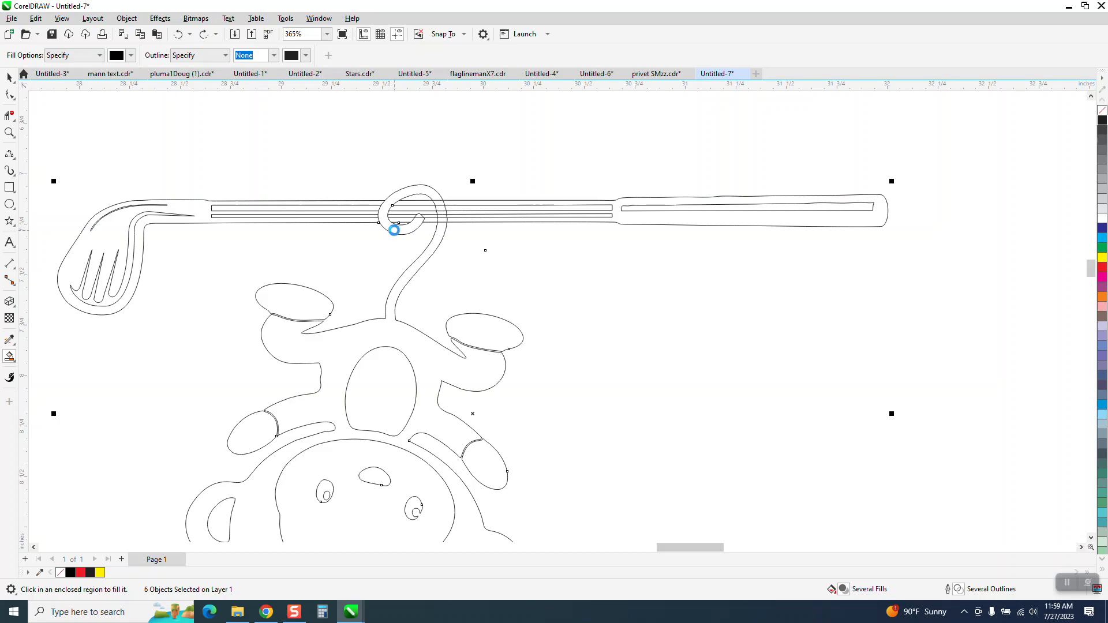
{"action": "left_click", "coordinate": [393, 230]}
{"action": "left_click", "coordinate": [9, 115]}
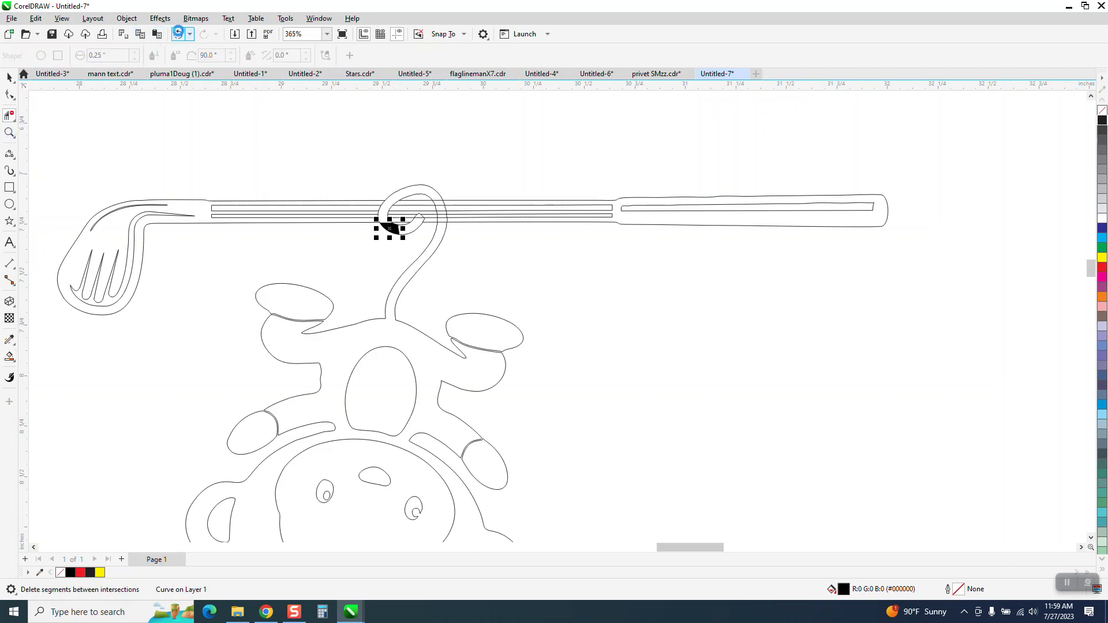
{"action": "left_click", "coordinate": [178, 35]}
Zoom in on the tail and inspect the overlapping outlines in Wireframe view, then return to Enhanced view.
{"action": "left_click", "coordinate": [9, 132]}
{"action": "left_click_drag", "start_coordinate": [261, 169], "coordinate": [571, 286]}
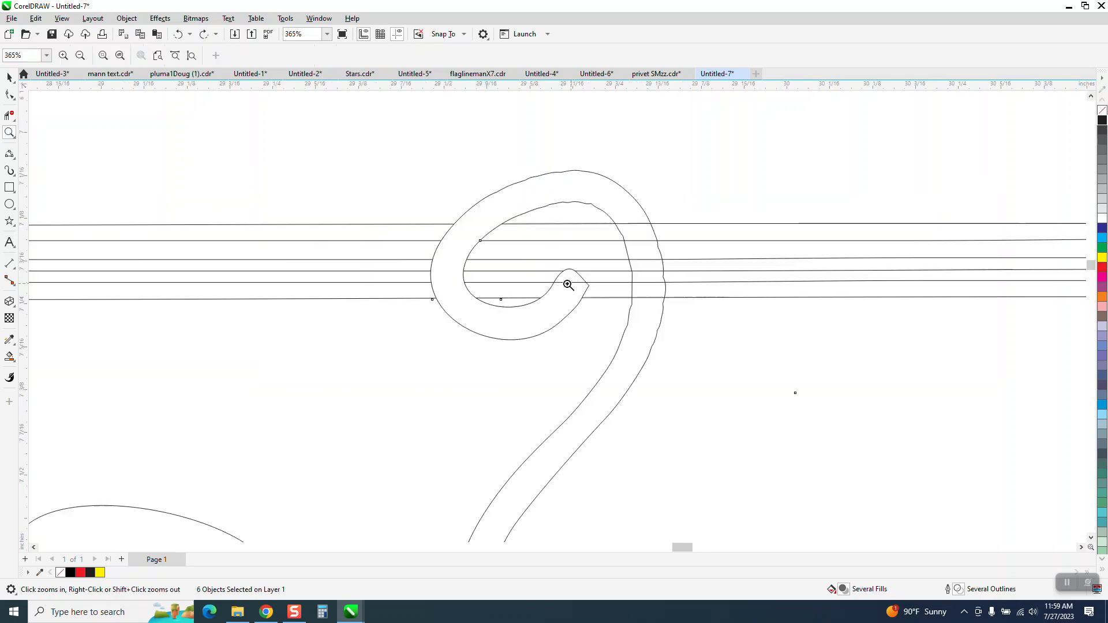
{"action": "left_click", "coordinate": [9, 78]}
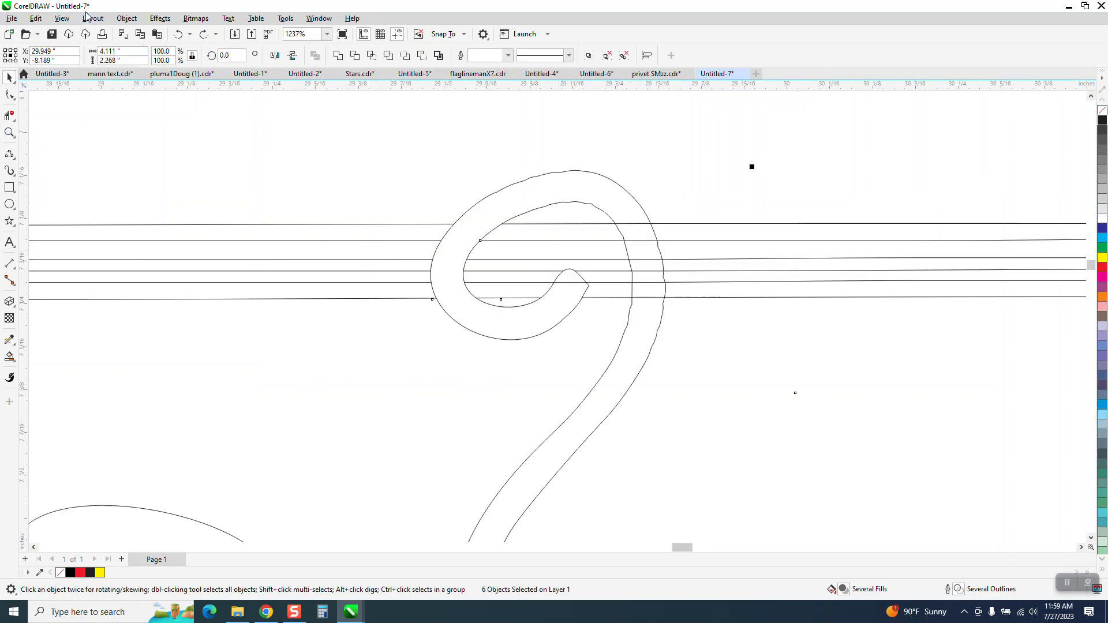
{"action": "left_click", "coordinate": [63, 18]}
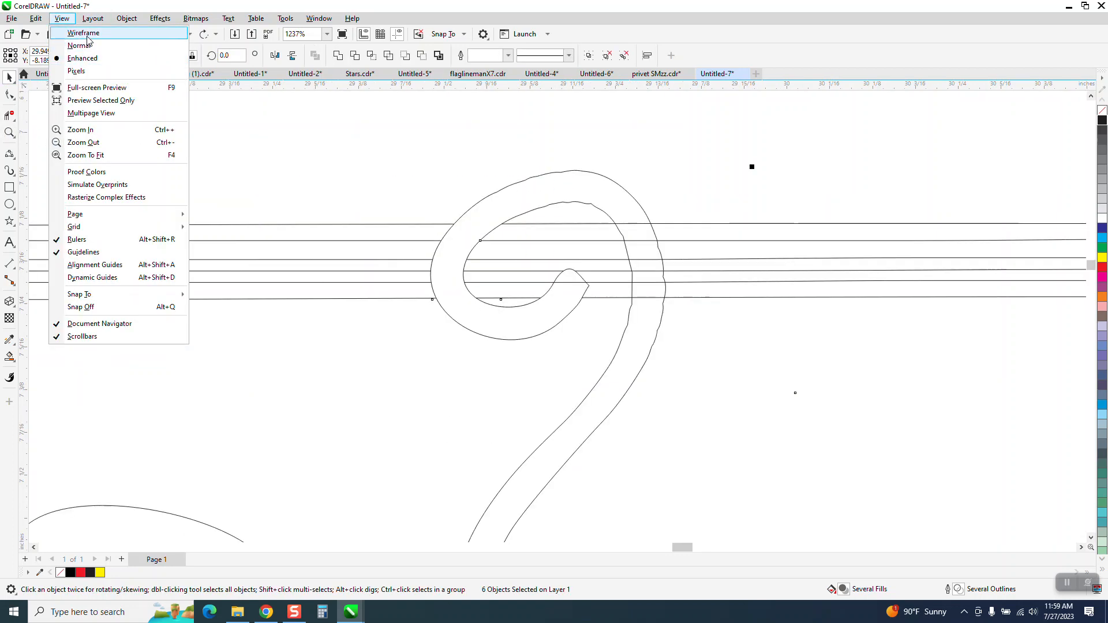
{"action": "left_click", "coordinate": [81, 33]}
{"action": "scroll", "coordinate": [115, 114], "scroll_direction": "down", "scroll_amount": 3}
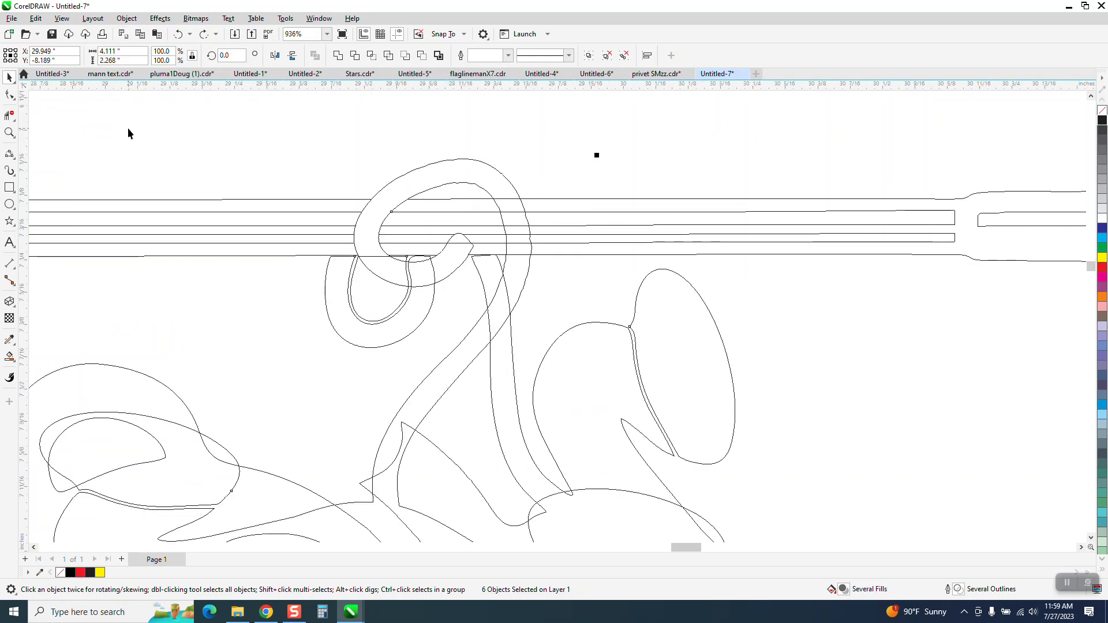
{"action": "scroll", "coordinate": [215, 148], "scroll_direction": "down", "scroll_amount": 5}
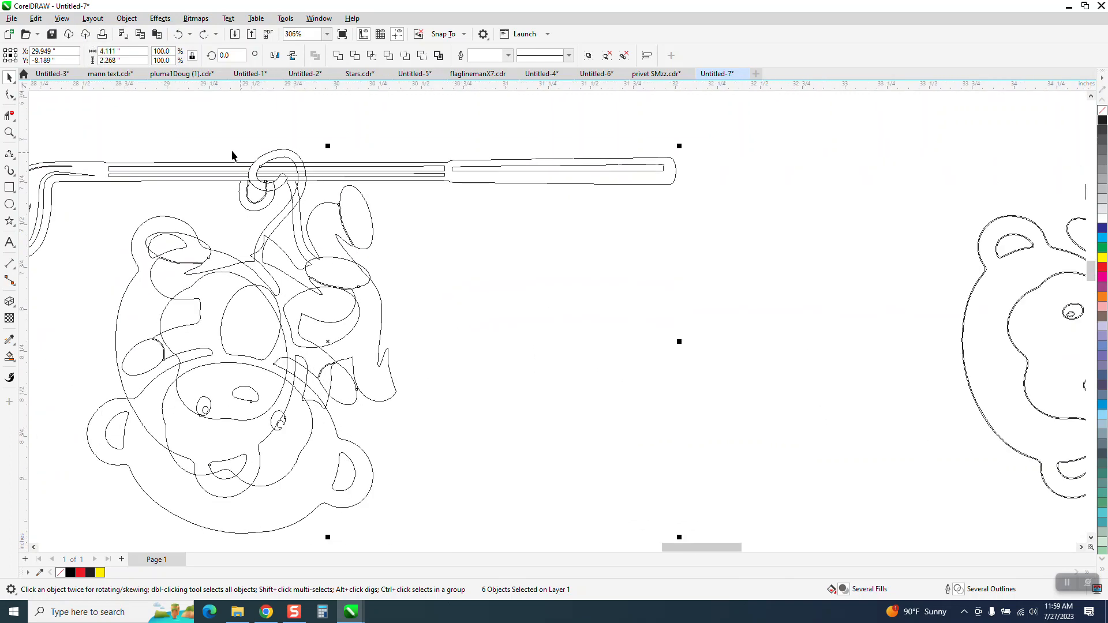
{"action": "left_click", "coordinate": [62, 18]}
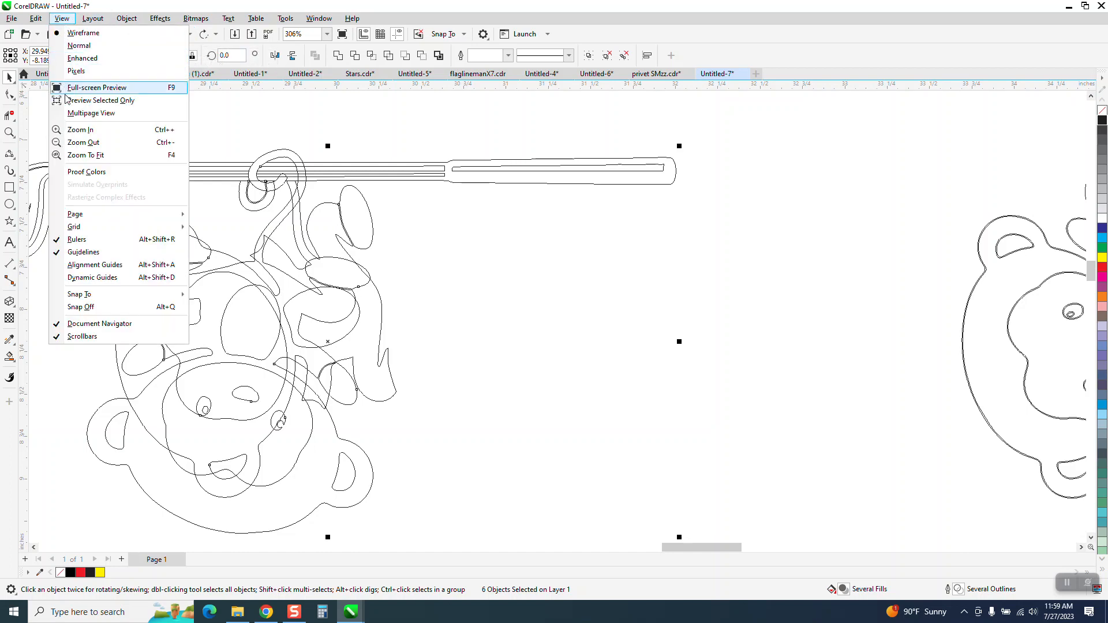
{"action": "left_click", "coordinate": [84, 59]}
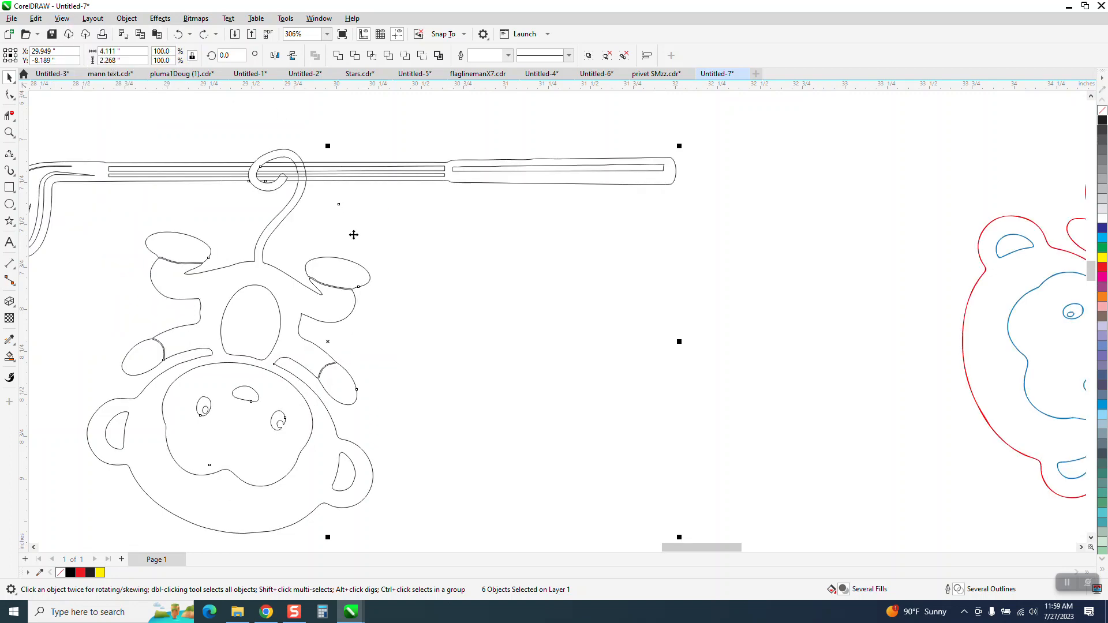
Delete the original colored monkey drawing beside the logo layout.
{"action": "scroll", "coordinate": [353, 235], "scroll_direction": "down", "scroll_amount": 2}
{"action": "left_click", "coordinate": [375, 128]}
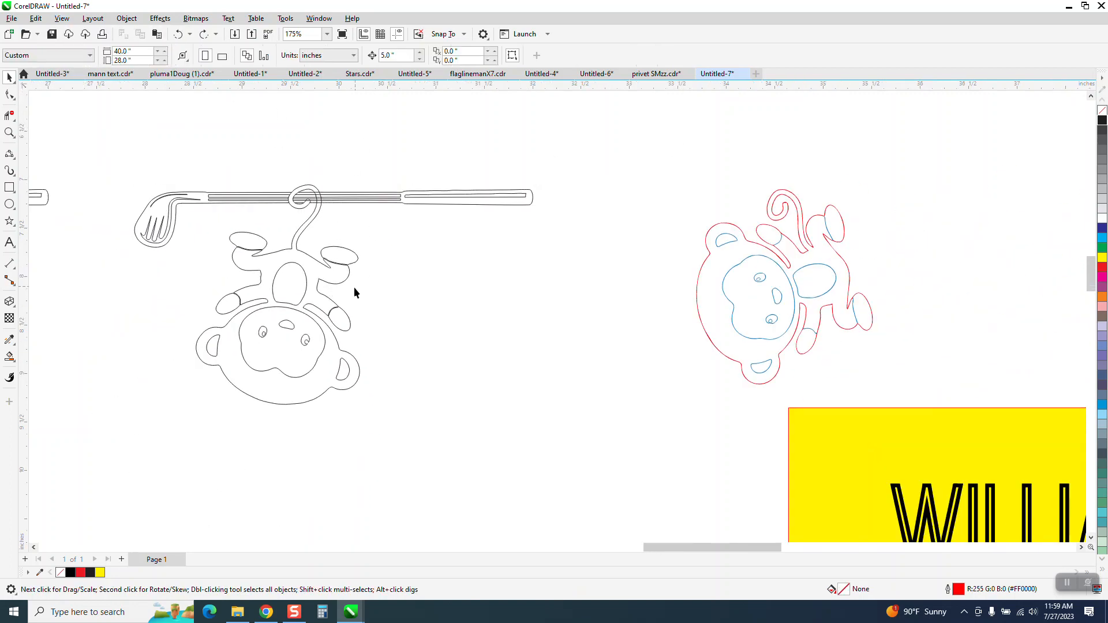
{"action": "left_click", "coordinate": [341, 367]}
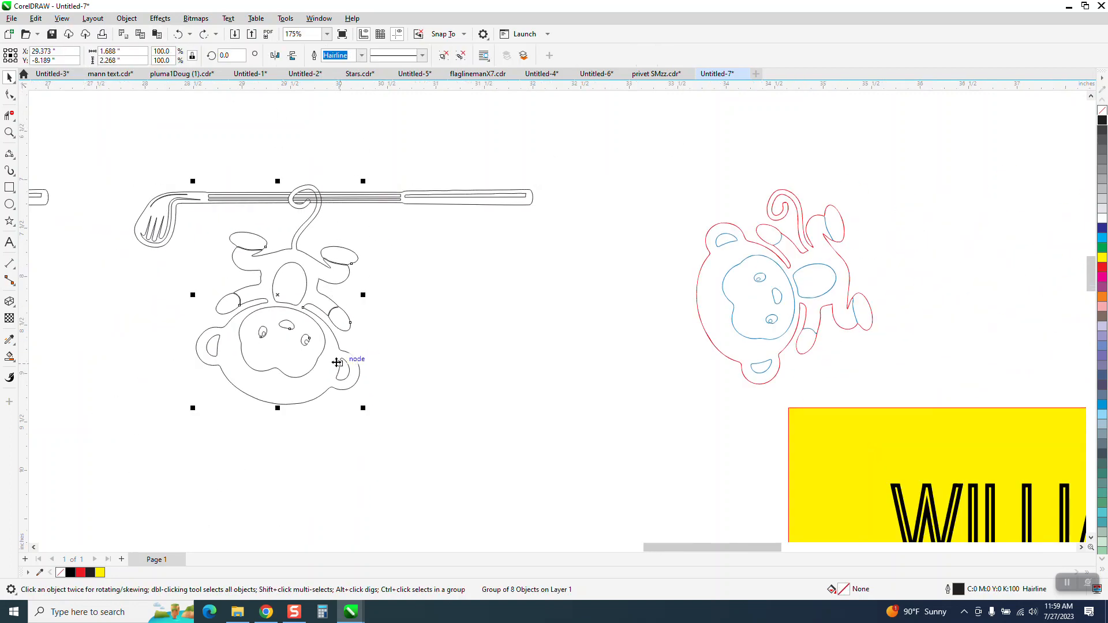
{"action": "left_click_drag", "start_coordinate": [642, 161], "coordinate": [947, 393]}
{"action": "key", "text": "Delete"}
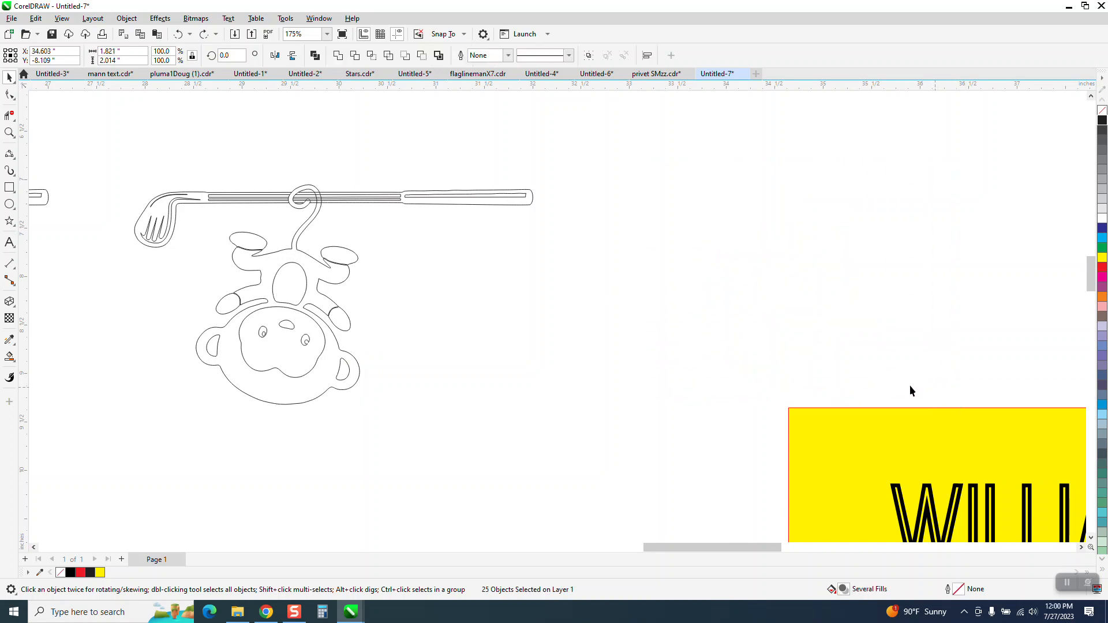
Move the monkey group 5 inches right off the club and delete the hidden leftover object beneath the shaft.
{"action": "left_click", "coordinate": [342, 359]}
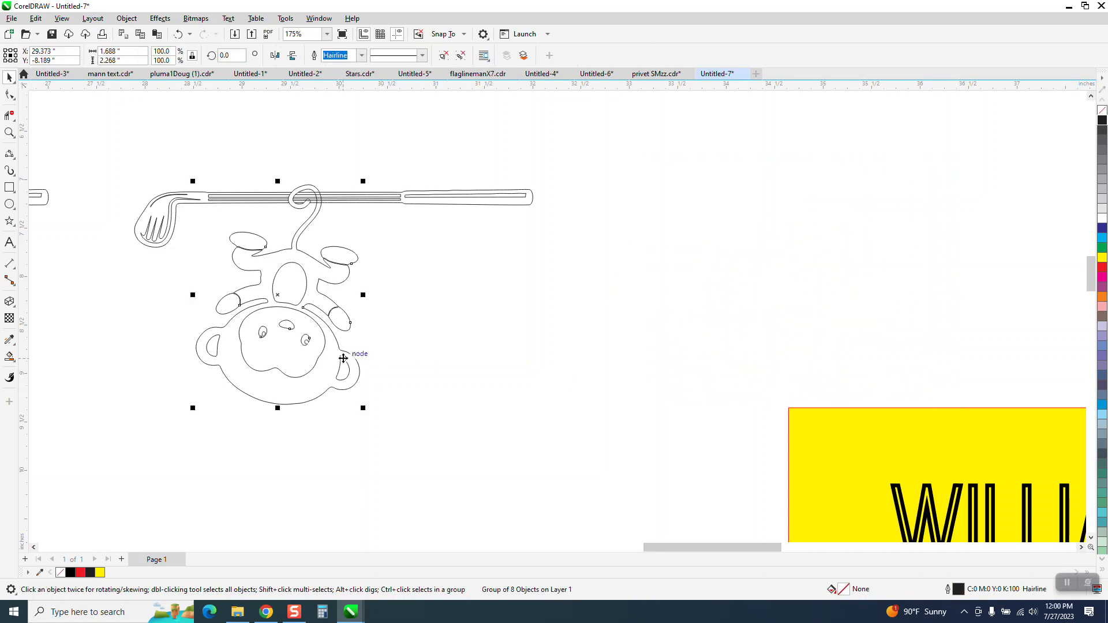
{"action": "key", "text": "Right"}
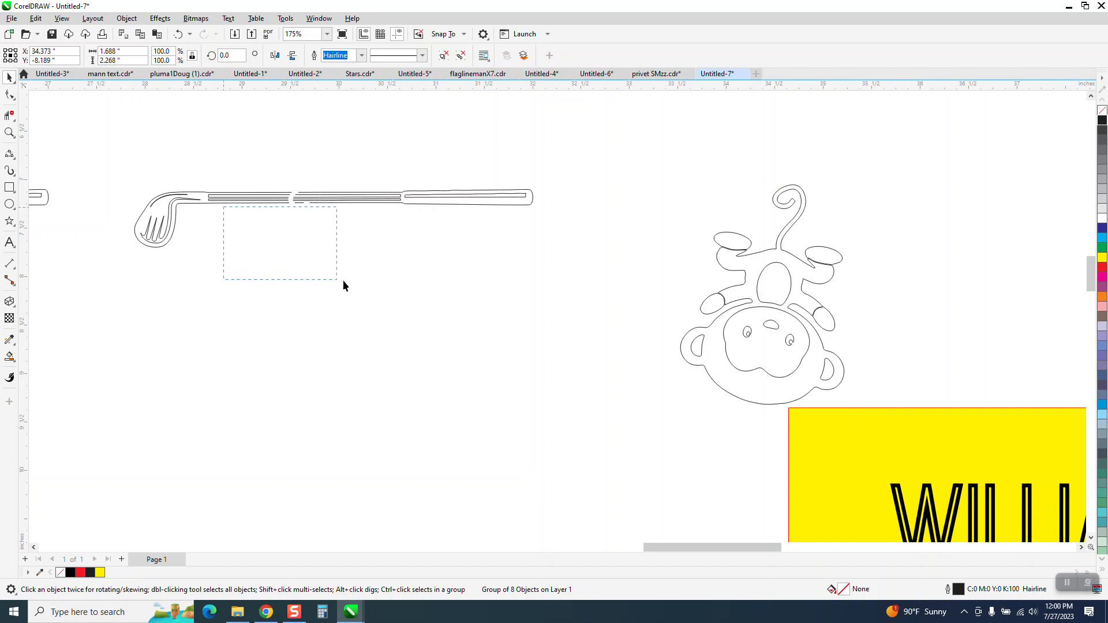
{"action": "left_click", "coordinate": [564, 401]}
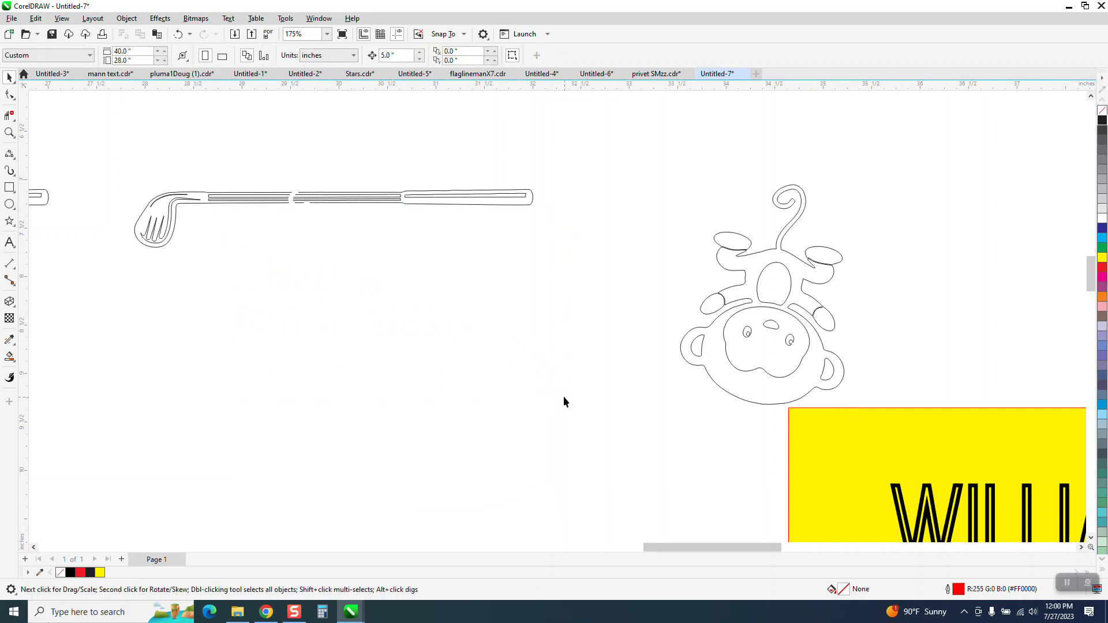
{"action": "left_click", "coordinate": [283, 252]}
{"action": "key", "text": "Delete"}
Switch to Wireframe view to check for leftover objects under the shaft.
{"action": "left_click", "coordinate": [62, 18]}
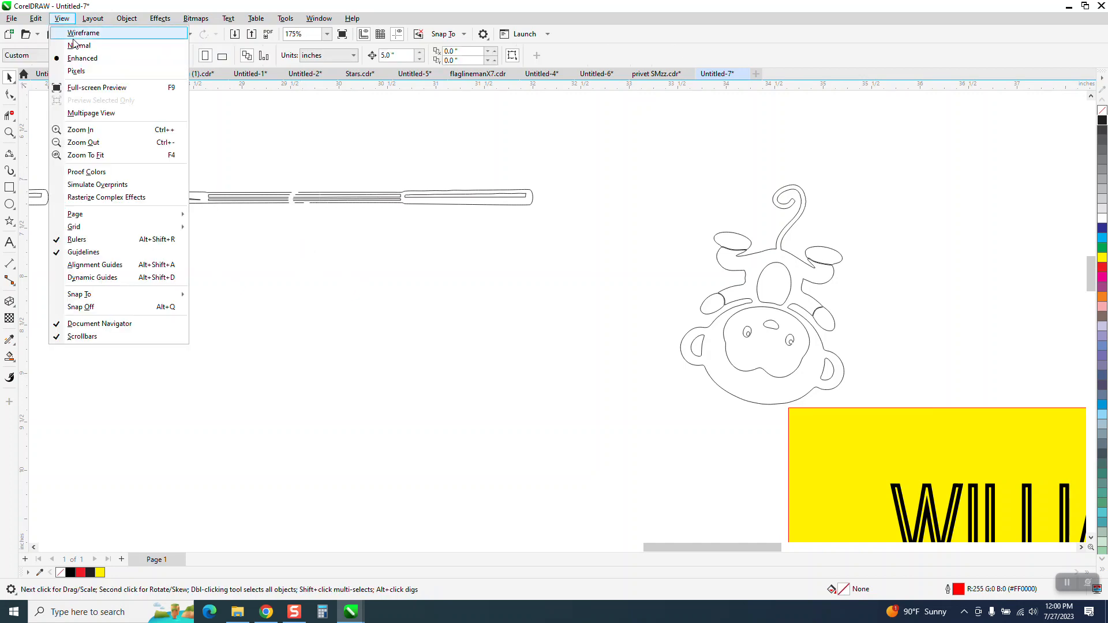
{"action": "left_click", "coordinate": [75, 35]}
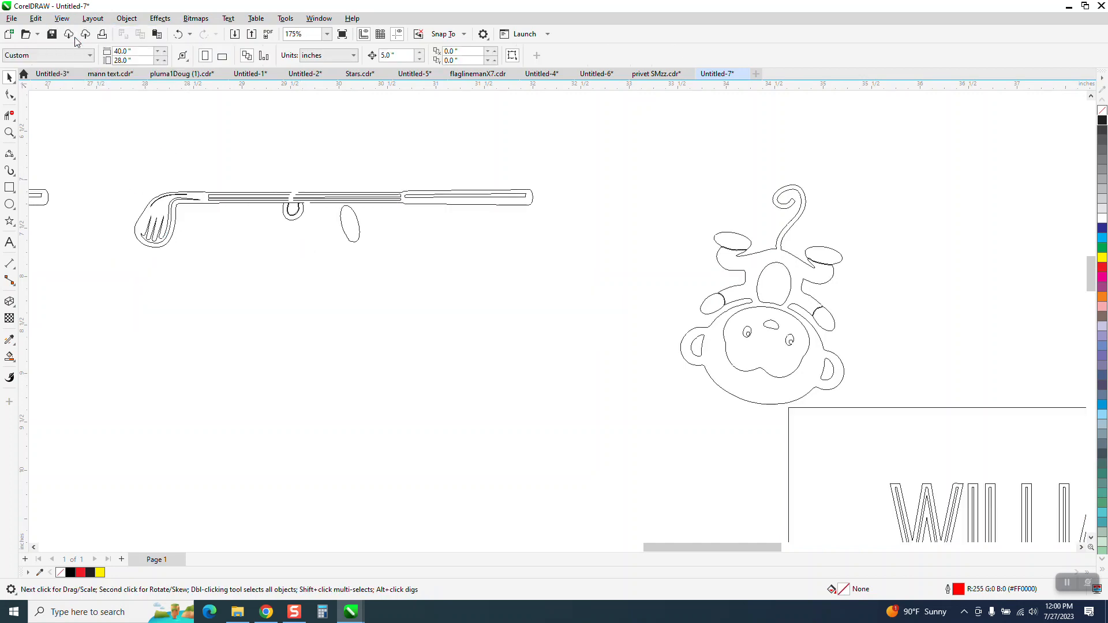
Zoom in on the shaft and erase the leftover loop and oval beneath it with Virtual Segment Delete.
{"action": "left_click", "coordinate": [8, 134]}
{"action": "left_click_drag", "start_coordinate": [230, 168], "coordinate": [462, 272]}
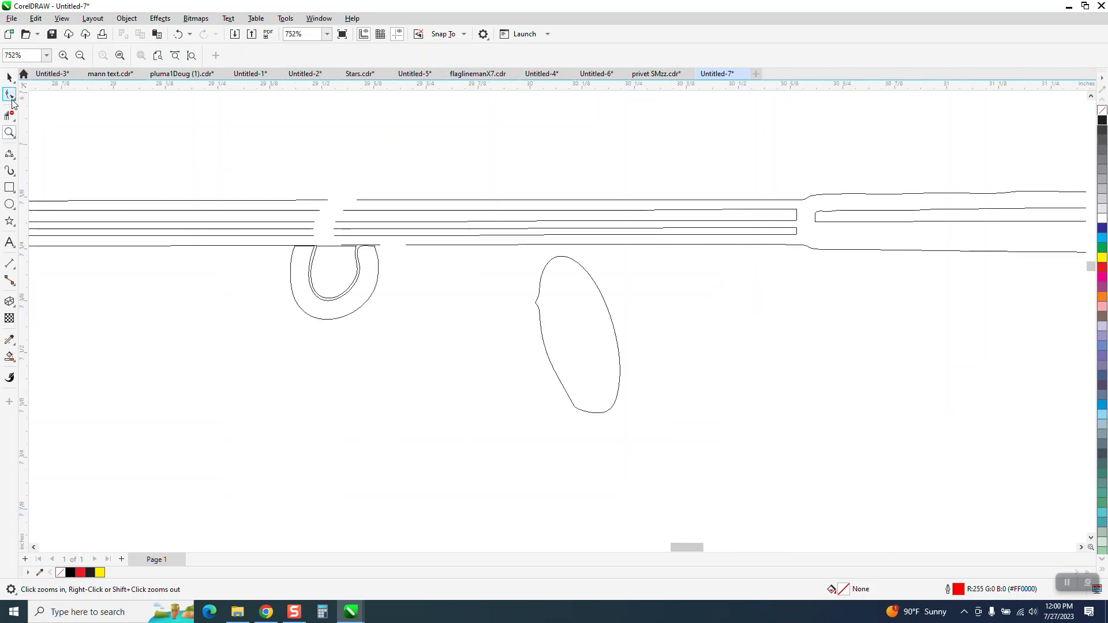
{"action": "left_click", "coordinate": [9, 115]}
{"action": "left_click_drag", "start_coordinate": [335, 284], "coordinate": [341, 286]}
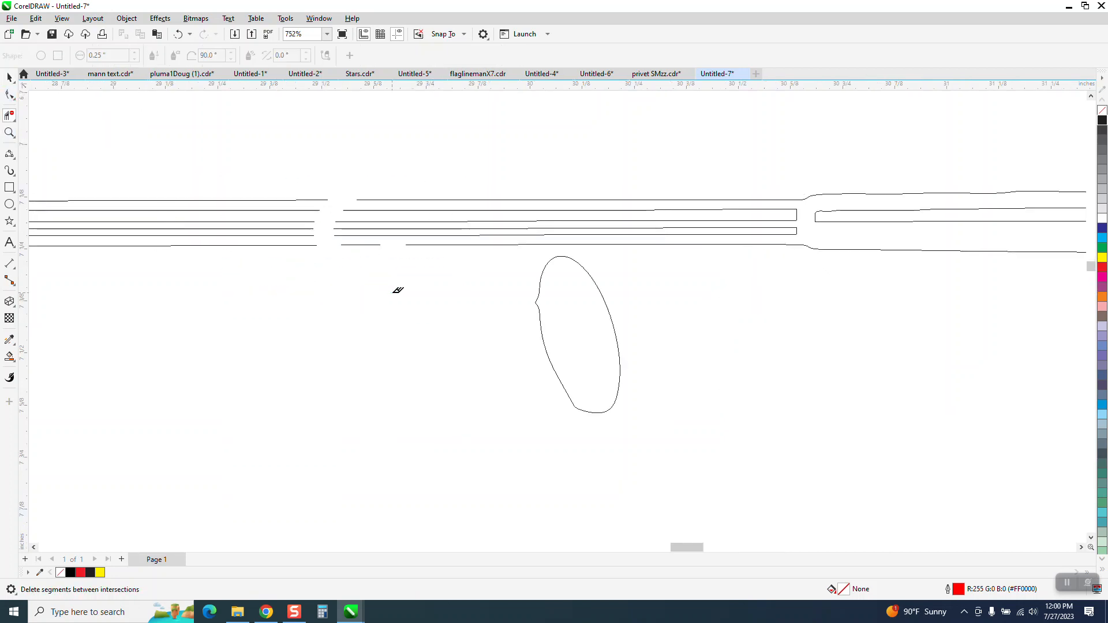
{"action": "left_click_drag", "start_coordinate": [421, 289], "coordinate": [753, 343]}
Switch the view mode back to Enhanced.
{"action": "scroll", "coordinate": [421, 292], "scroll_direction": "down", "scroll_amount": 2}
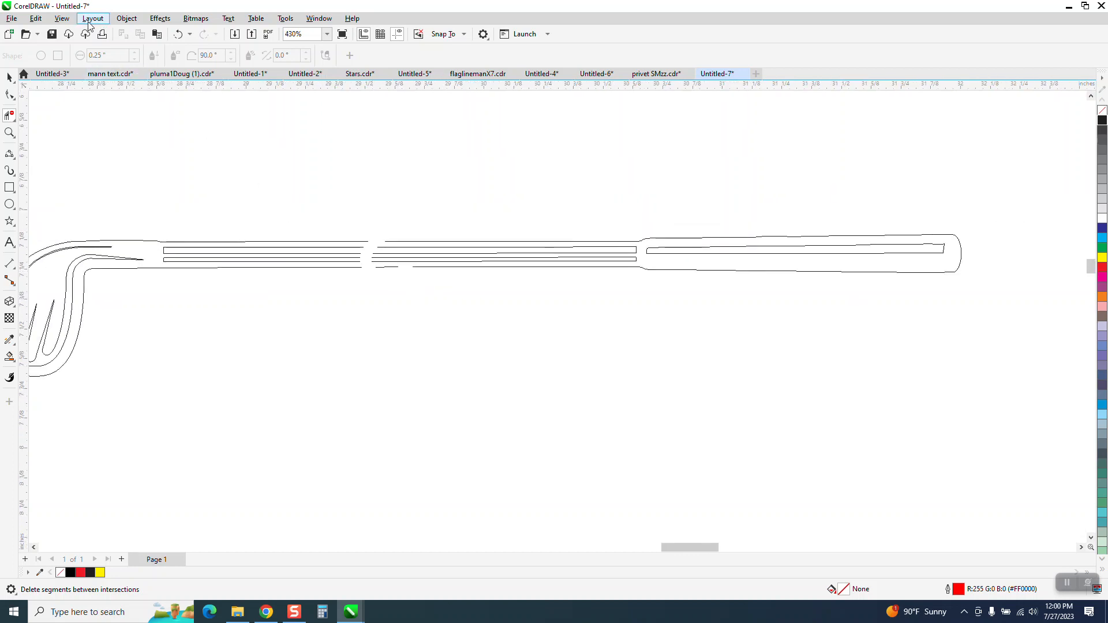
{"action": "left_click", "coordinate": [61, 18]}
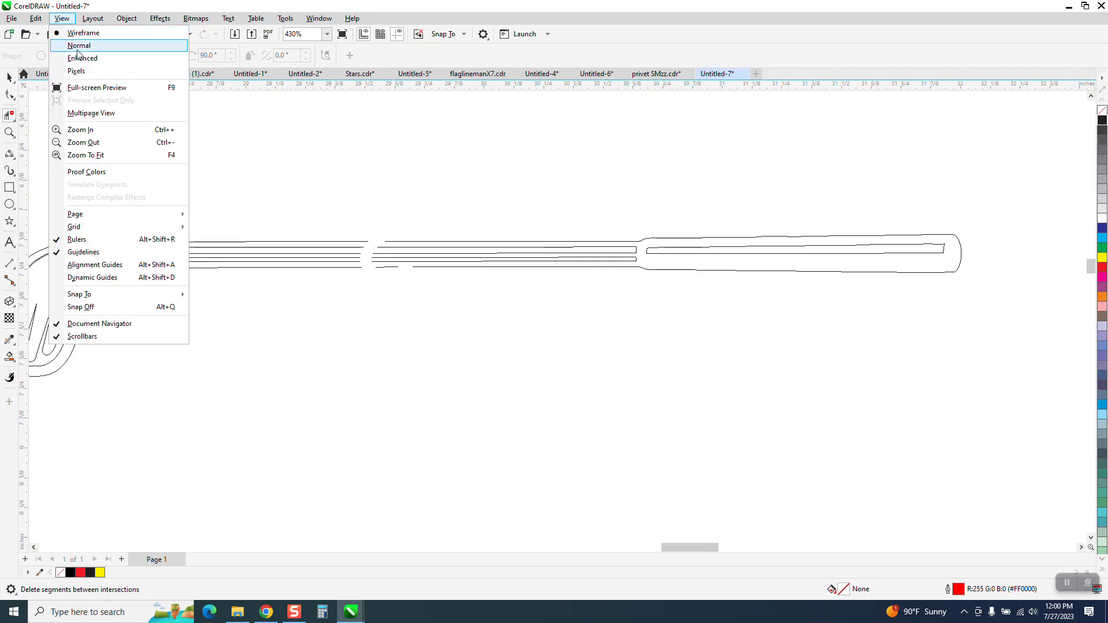
{"action": "left_click", "coordinate": [82, 58]}
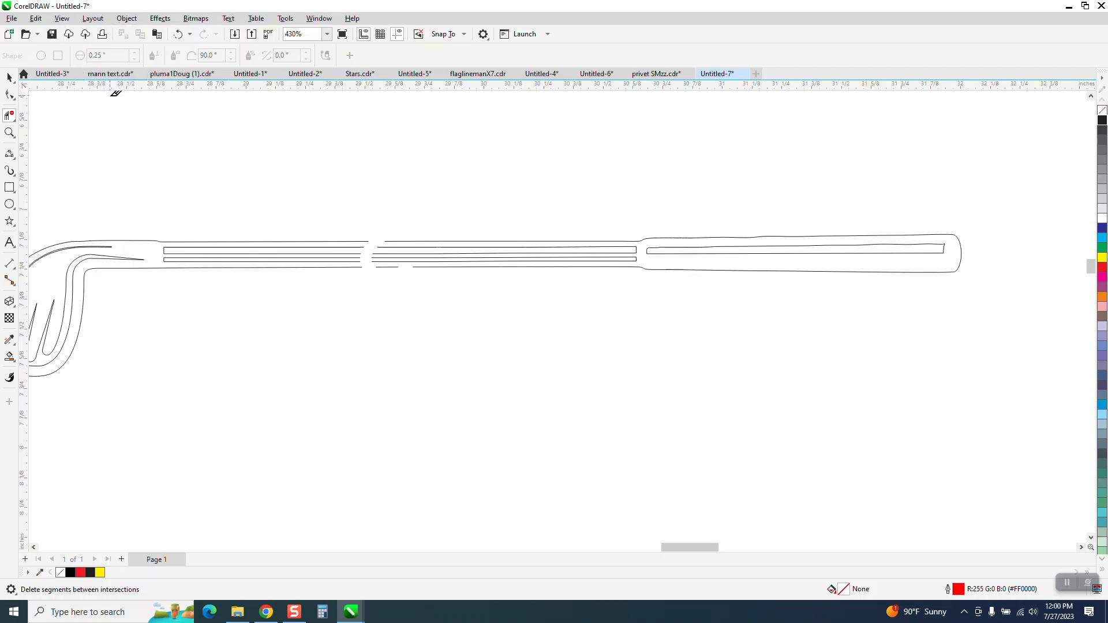
{"action": "left_click", "coordinate": [62, 19]}
{"action": "left_click", "coordinate": [82, 58]}
{"action": "scroll", "coordinate": [494, 168], "scroll_direction": "down", "scroll_amount": 5}
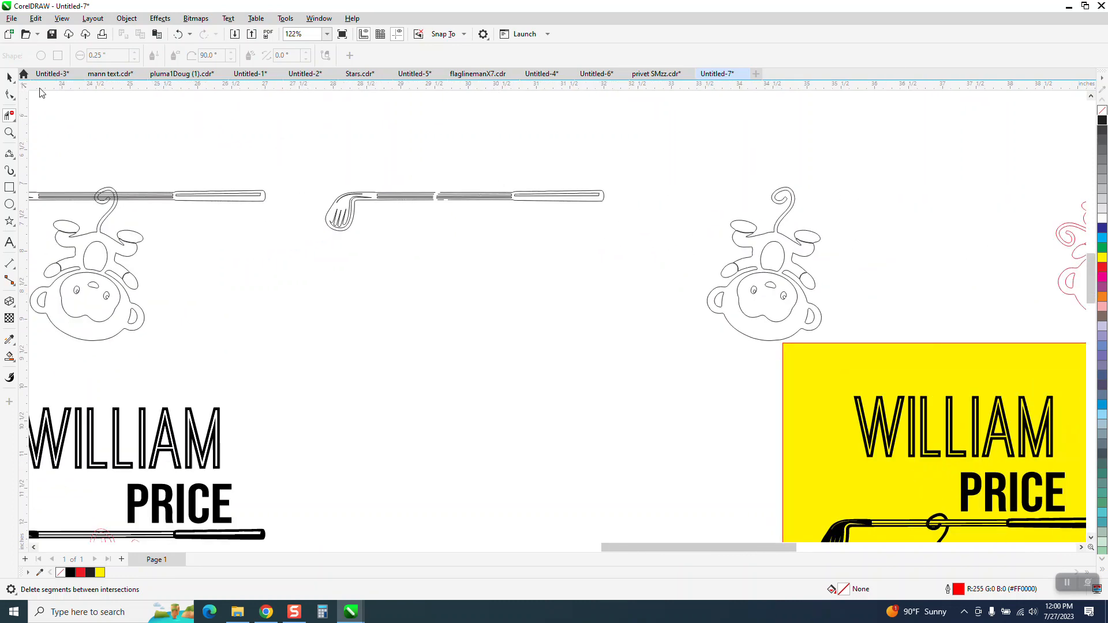
Move the outline monkey group 5 inches left so its tail hangs on the club shaft.
{"action": "left_click", "coordinate": [10, 76]}
{"action": "left_click", "coordinate": [758, 242]}
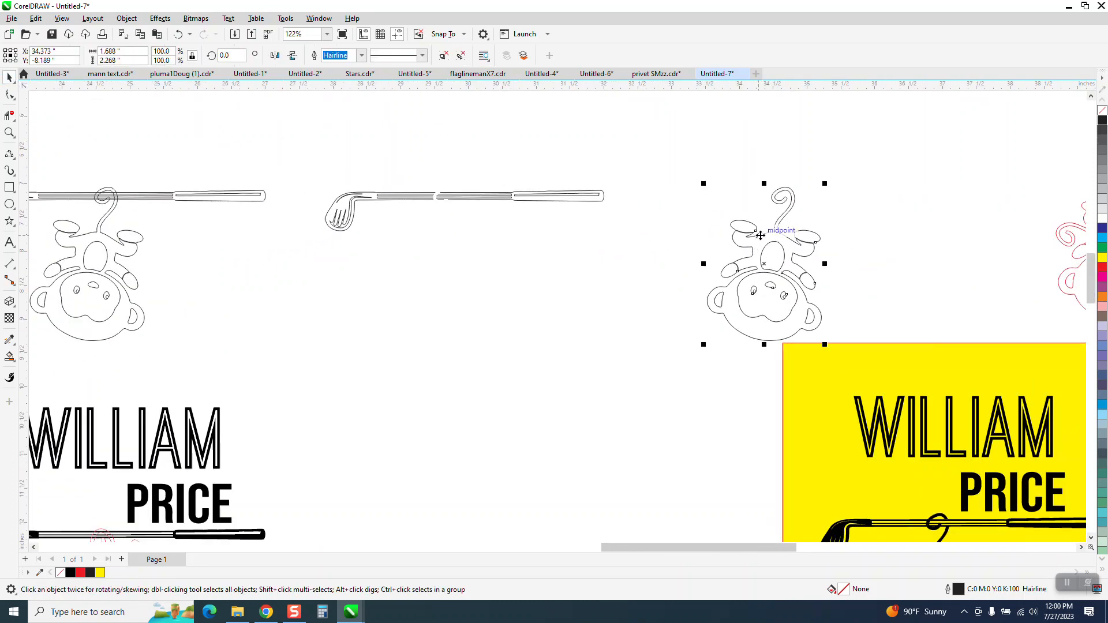
{"action": "key", "text": "Left"}
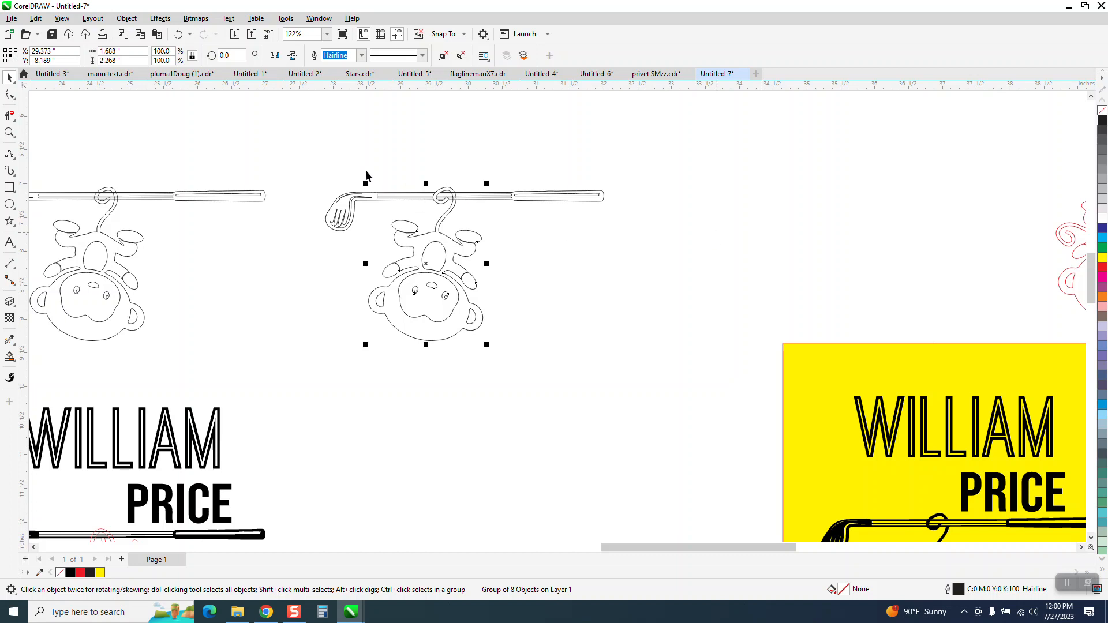
Smart Fill the tail loop wrapped over the shaft and move that fill 5 inches right.
{"action": "left_click", "coordinate": [9, 133]}
{"action": "left_click_drag", "start_coordinate": [362, 165], "coordinate": [687, 320]}
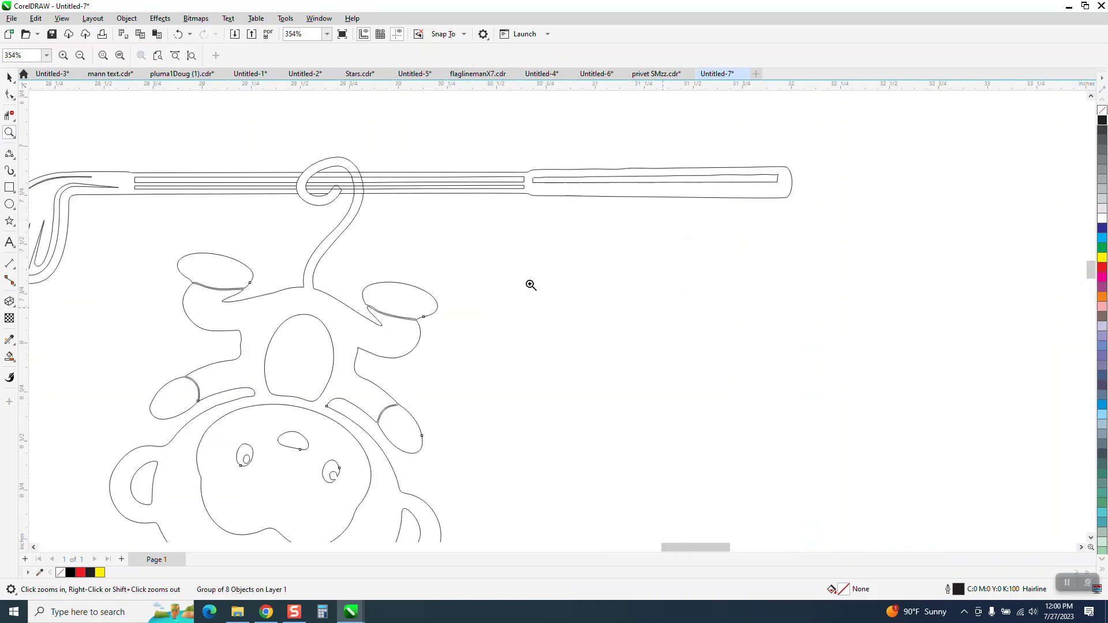
{"action": "left_click", "coordinate": [10, 356]}
{"action": "left_click", "coordinate": [319, 202]}
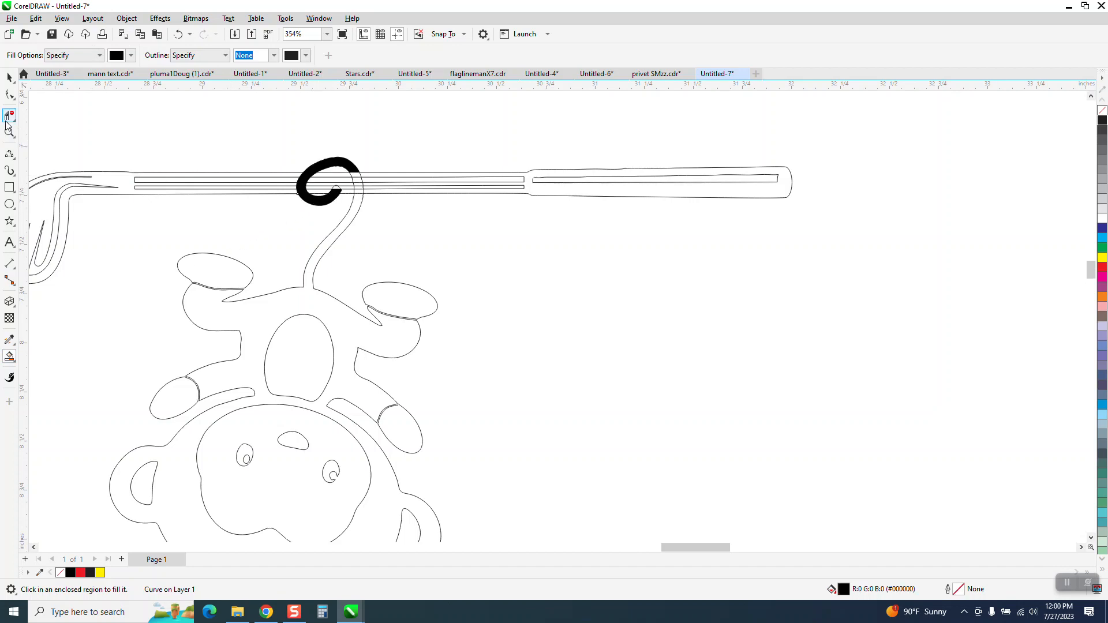
{"action": "left_click", "coordinate": [9, 132]}
{"action": "left_click_drag", "start_coordinate": [260, 141], "coordinate": [484, 241]}
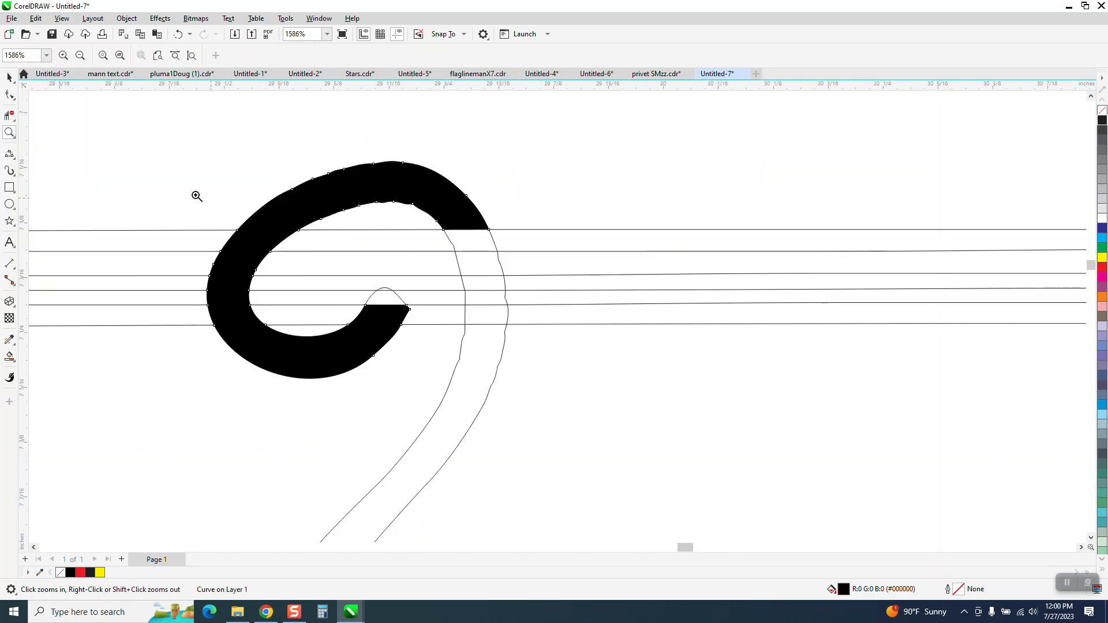
{"action": "left_click", "coordinate": [10, 76]}
{"action": "key", "text": "Right"}
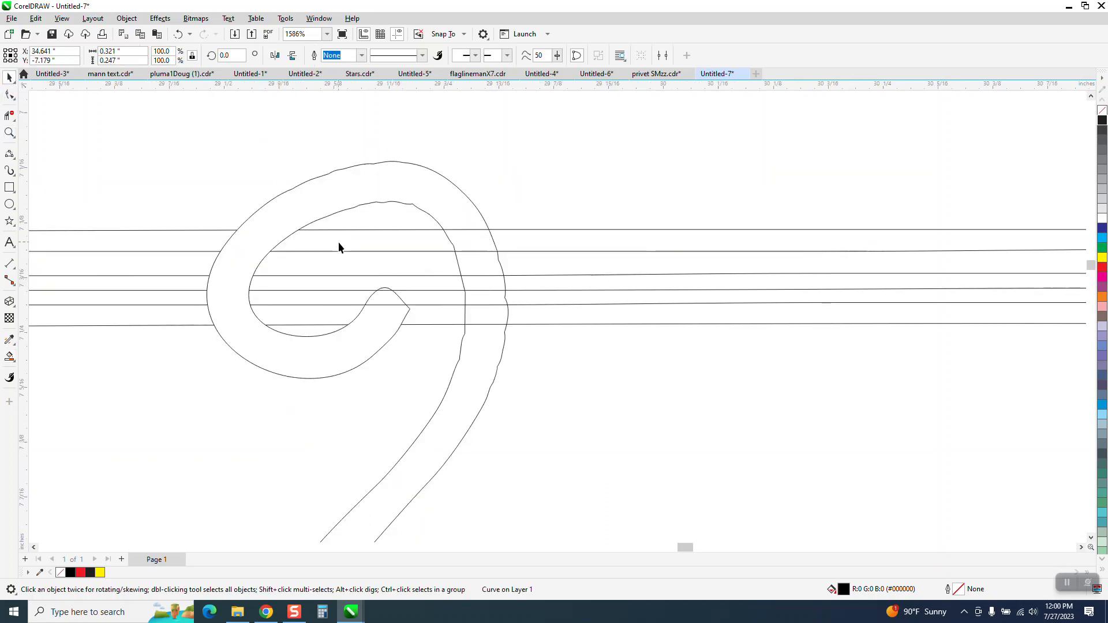
Smart Fill the lower section of the monkey's tail.
{"action": "left_click", "coordinate": [382, 298]}
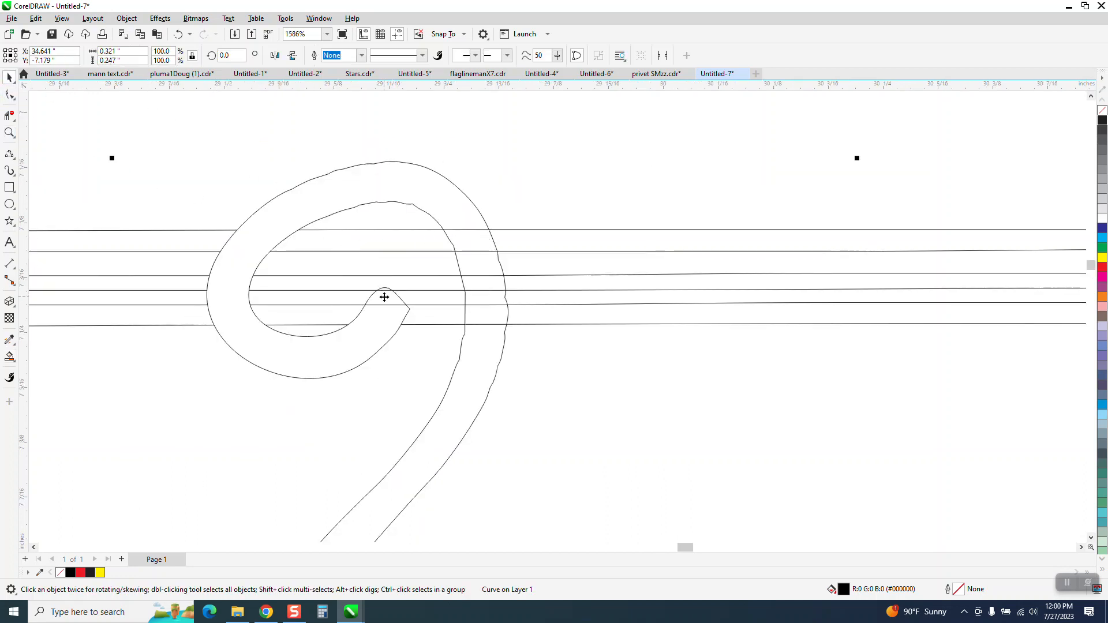
{"action": "left_click", "coordinate": [10, 356]}
{"action": "left_click", "coordinate": [384, 298]}
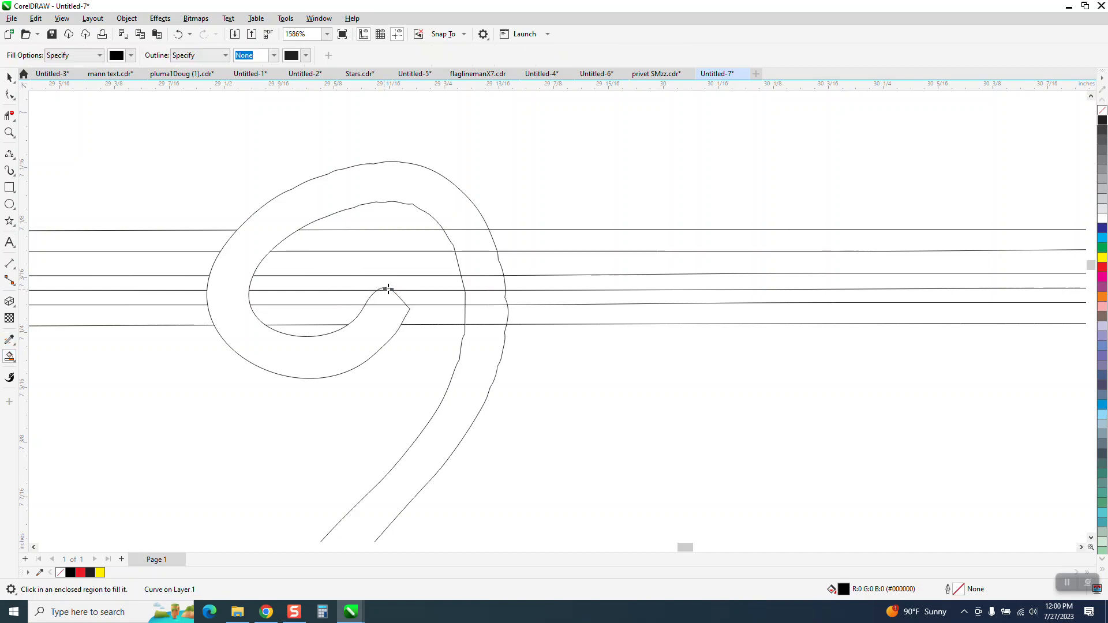
{"action": "left_click", "coordinate": [495, 344]}
{"action": "scroll", "coordinate": [213, 242], "scroll_direction": "down", "scroll_amount": 5}
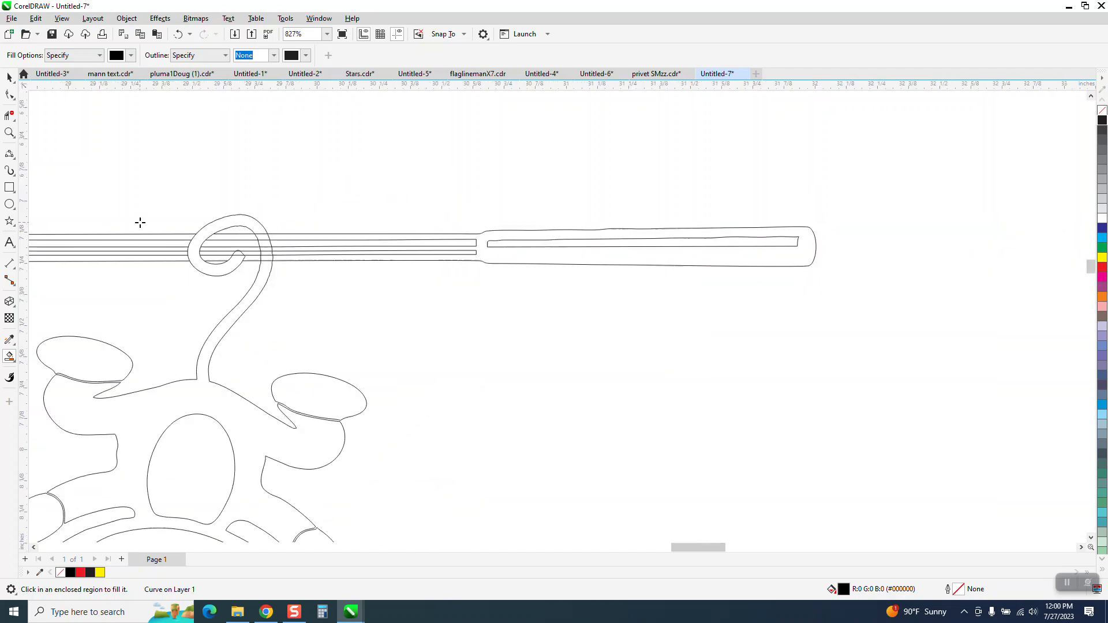
{"action": "scroll", "coordinate": [271, 224], "scroll_direction": "down", "scroll_amount": 3}
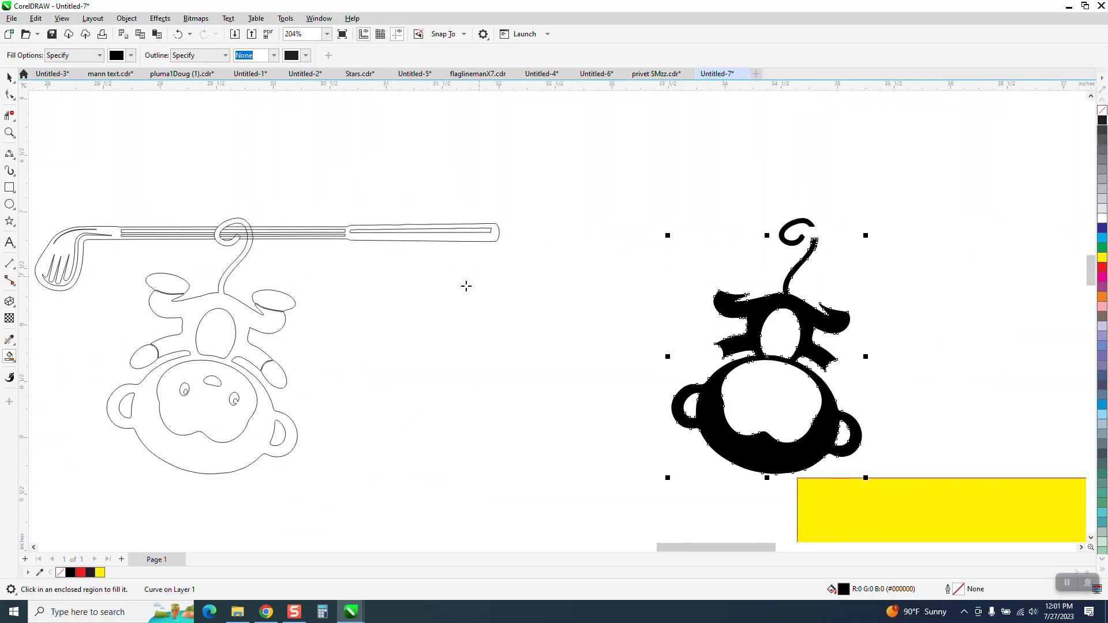
Smart Fill both foot pads and the left hand, moving each fill 5 inches right onto the solid monkey.
{"action": "left_click", "coordinate": [284, 305]}
{"action": "key", "text": "Right"}
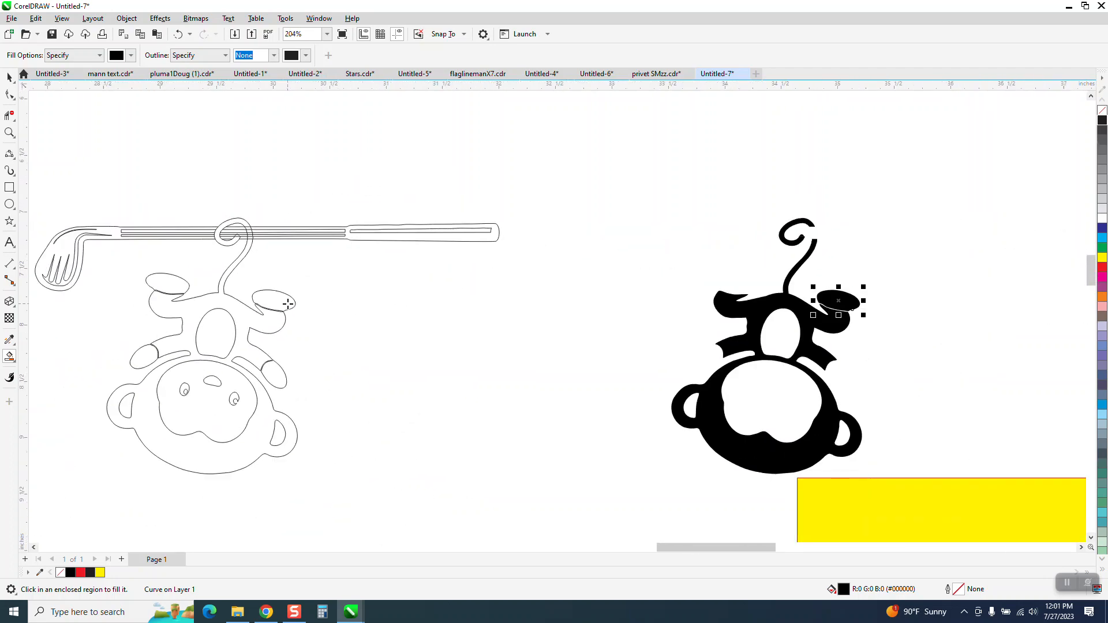
{"action": "left_click", "coordinate": [179, 286]}
{"action": "key", "text": "Right"}
{"action": "left_click", "coordinate": [143, 355]}
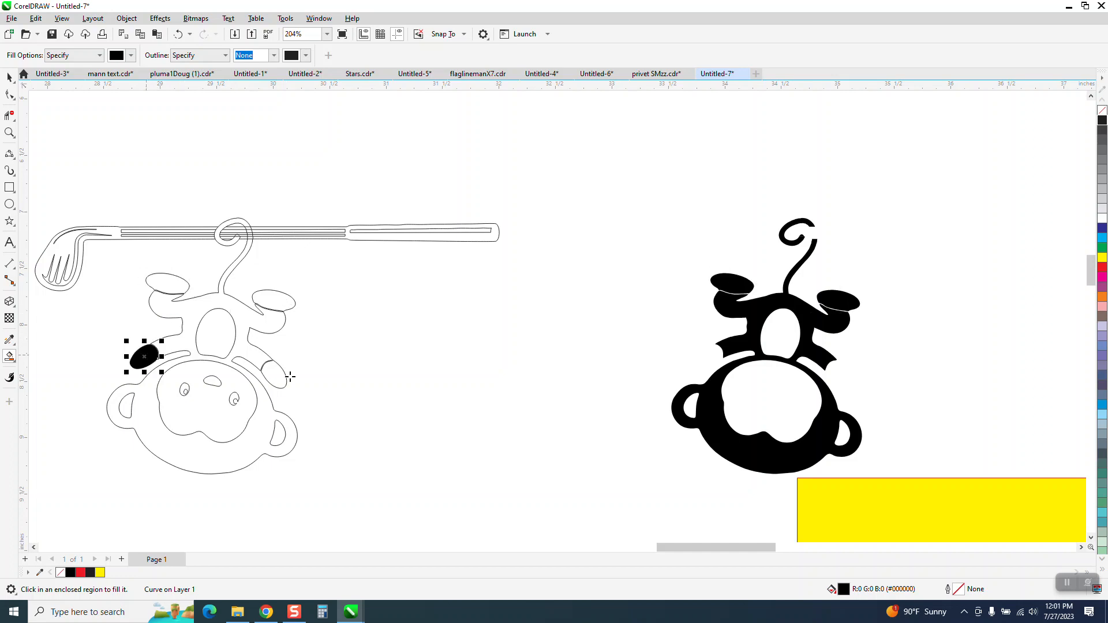
{"action": "key", "text": "Right"}
Smart Fill the right hand, the nose and the eyes, moving each fill 5 inches right.
{"action": "left_click", "coordinate": [281, 378]}
{"action": "key", "text": "Right"}
{"action": "left_click", "coordinate": [233, 399]}
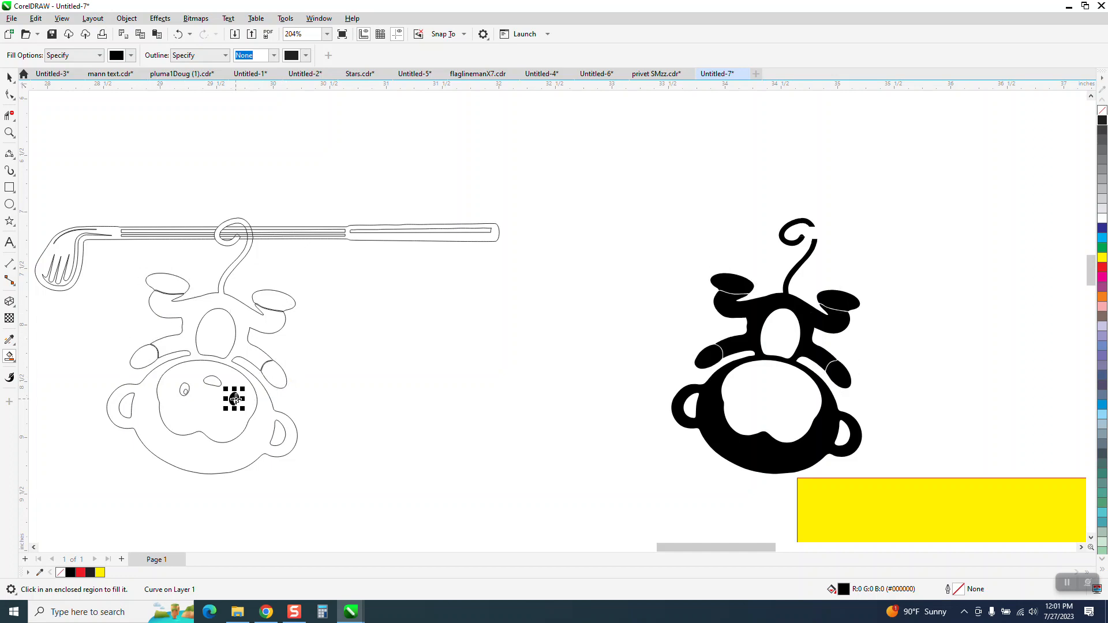
{"action": "key", "text": "Right"}
{"action": "left_click", "coordinate": [212, 380]}
{"action": "key", "text": "Right"}
{"action": "left_click", "coordinate": [184, 390]}
{"action": "key", "text": "Right"}
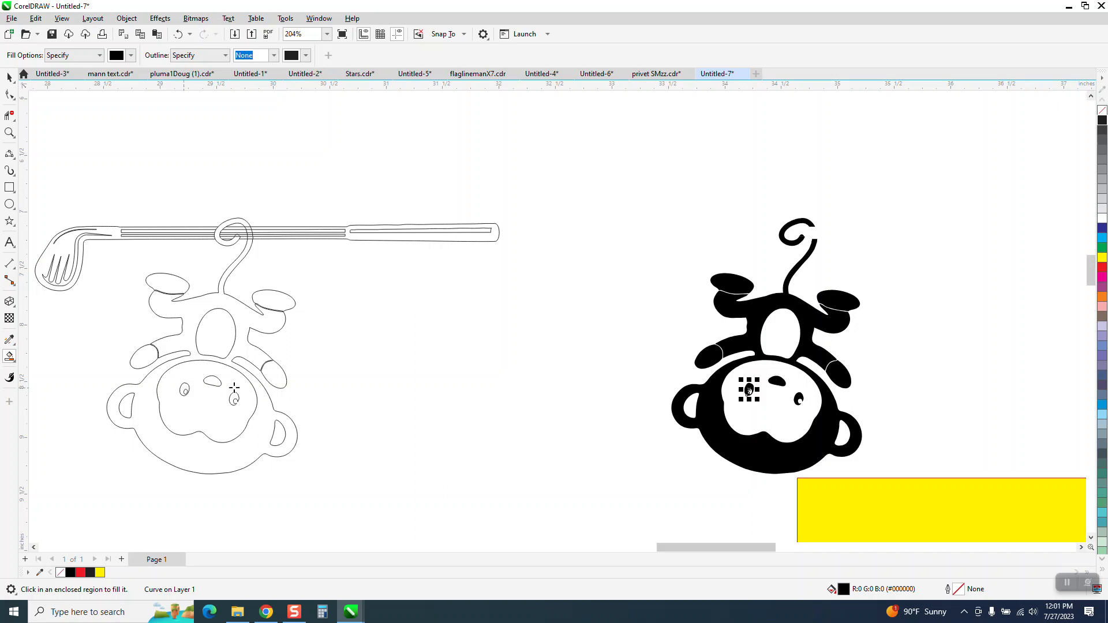
Delete the outline monkey group hanging on the club.
{"action": "left_click", "coordinate": [9, 77]}
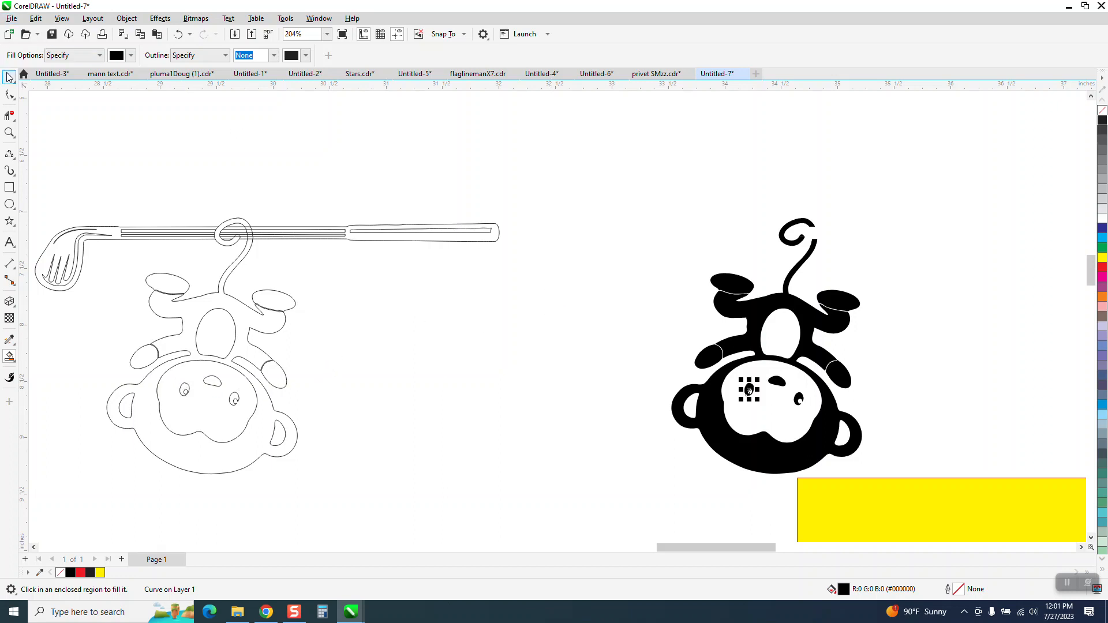
{"action": "left_click", "coordinate": [248, 244]}
{"action": "key", "text": "Delete"}
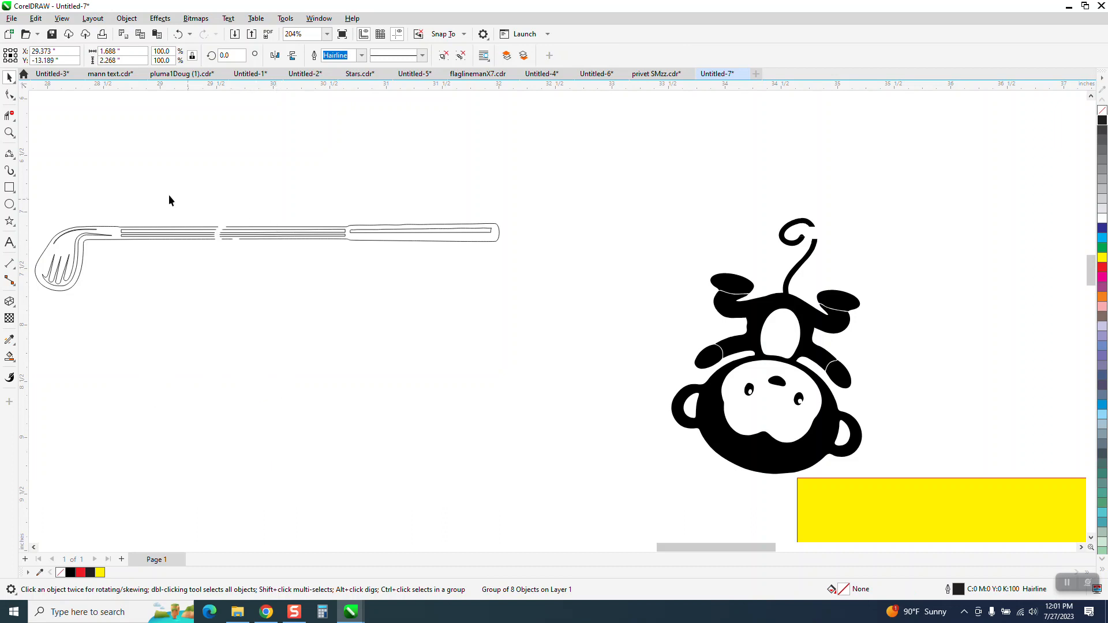
Try to join the broken shaft lines at the gap with the Shape tool.
{"action": "left_click", "coordinate": [10, 132]}
{"action": "left_click_drag", "start_coordinate": [152, 194], "coordinate": [349, 281]}
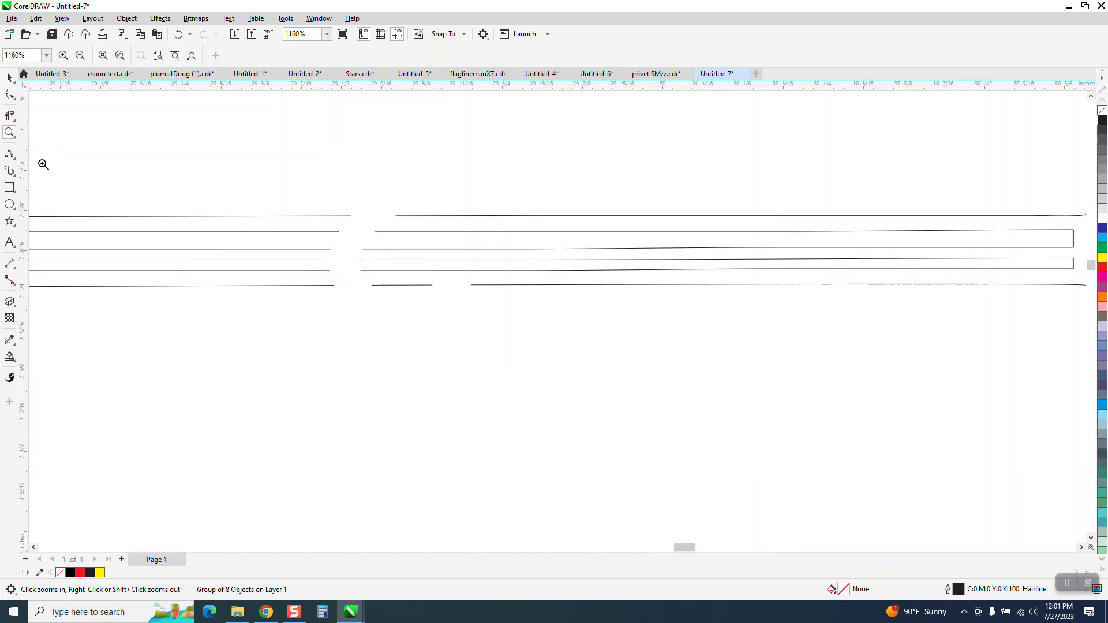
{"action": "left_click", "coordinate": [9, 94]}
{"action": "left_click", "coordinate": [348, 216]}
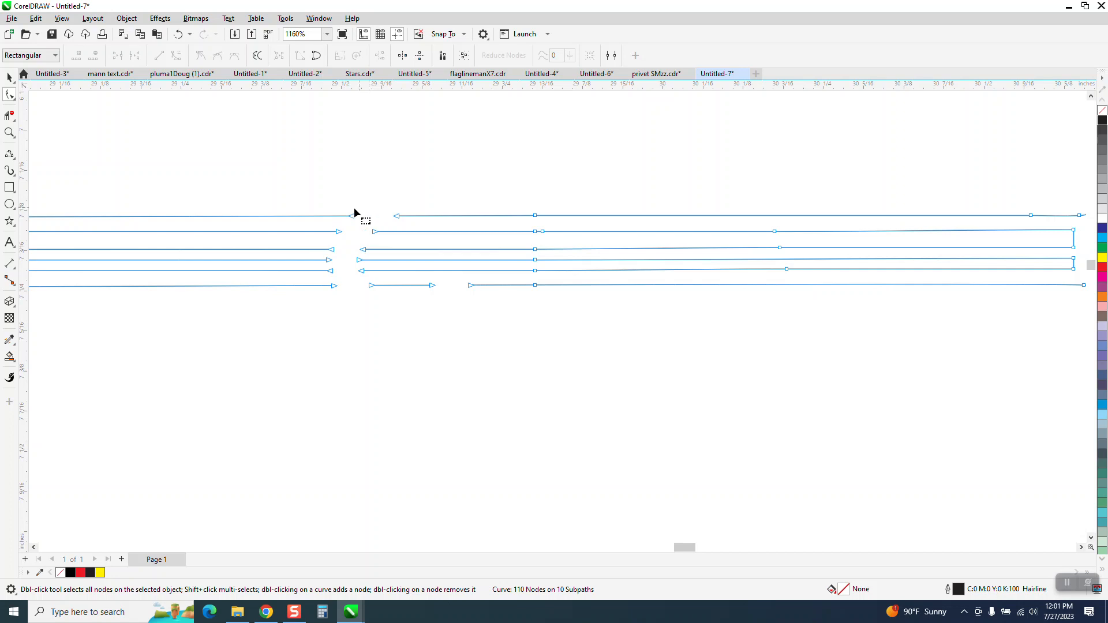
{"action": "left_click_drag", "start_coordinate": [352, 217], "coordinate": [363, 272]}
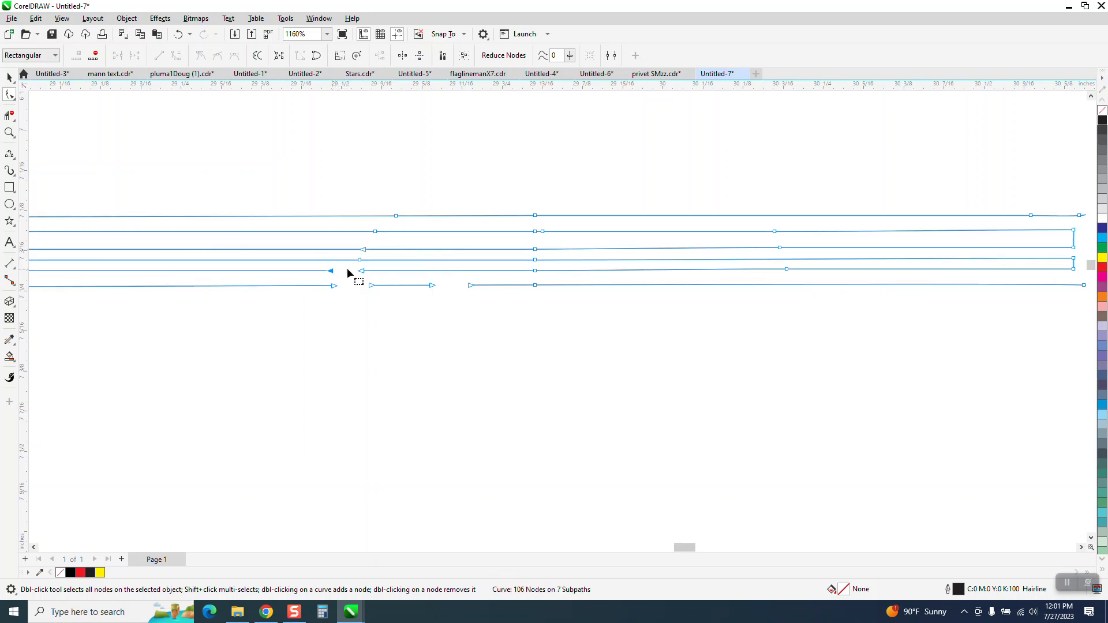
Delete the edited golf club outline.
{"action": "scroll", "coordinate": [346, 277], "scroll_direction": "down", "scroll_amount": 3}
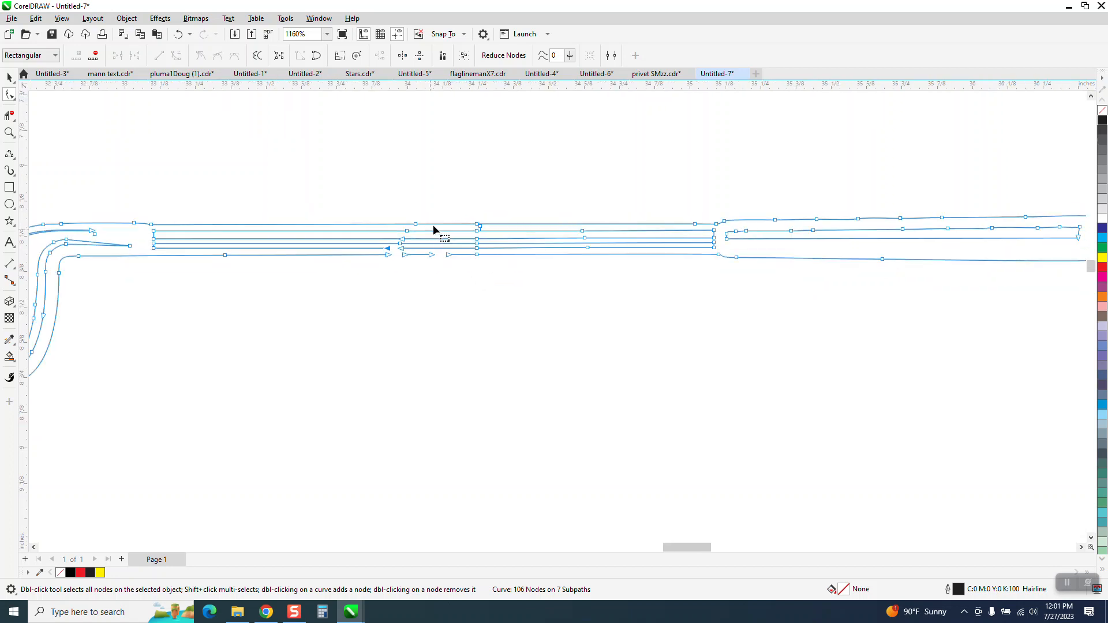
{"action": "left_click", "coordinate": [10, 79]}
{"action": "left_click_drag", "start_coordinate": [153, 174], "coordinate": [770, 347]}
{"action": "key", "text": "Delete"}
Move the spare golf club outline 5 inches right, beside the solid monkey.
{"action": "scroll", "coordinate": [522, 274], "scroll_direction": "down", "scroll_amount": 3}
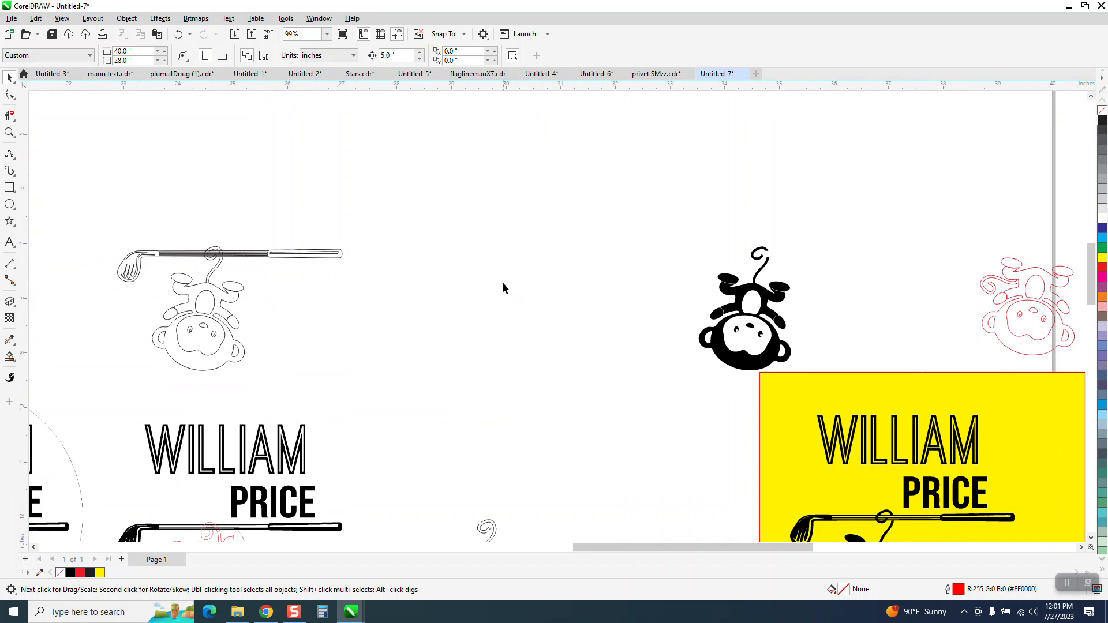
{"action": "left_click", "coordinate": [248, 255]}
{"action": "key", "text": "Right"}
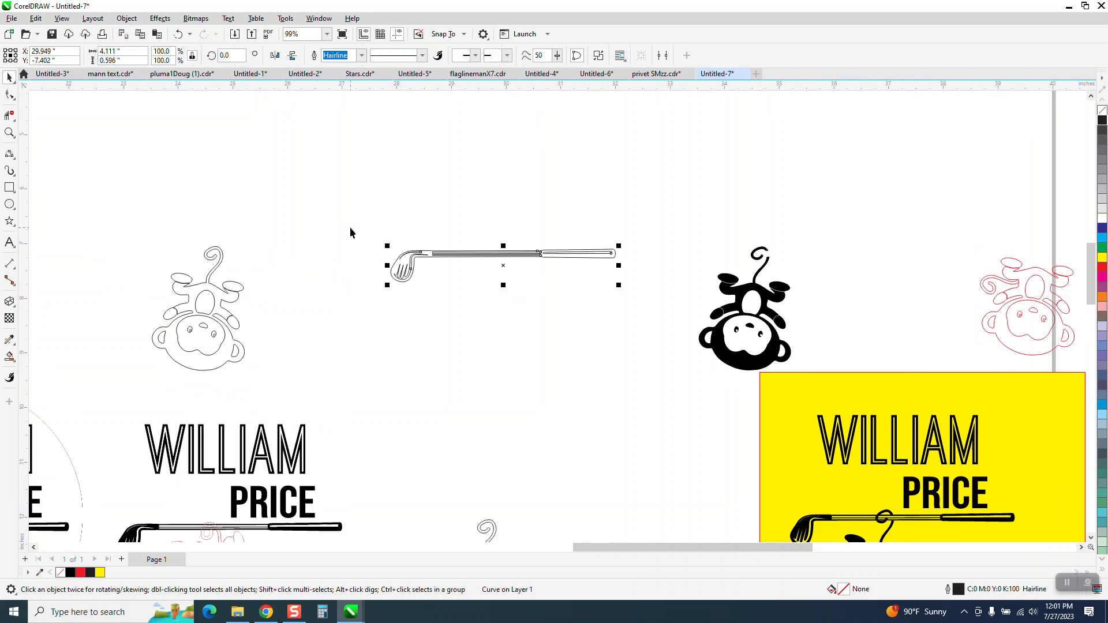
Smart Fill the golf club outline into a solid shape.
{"action": "left_click", "coordinate": [9, 132]}
{"action": "left_click_drag", "start_coordinate": [383, 204], "coordinate": [917, 371]}
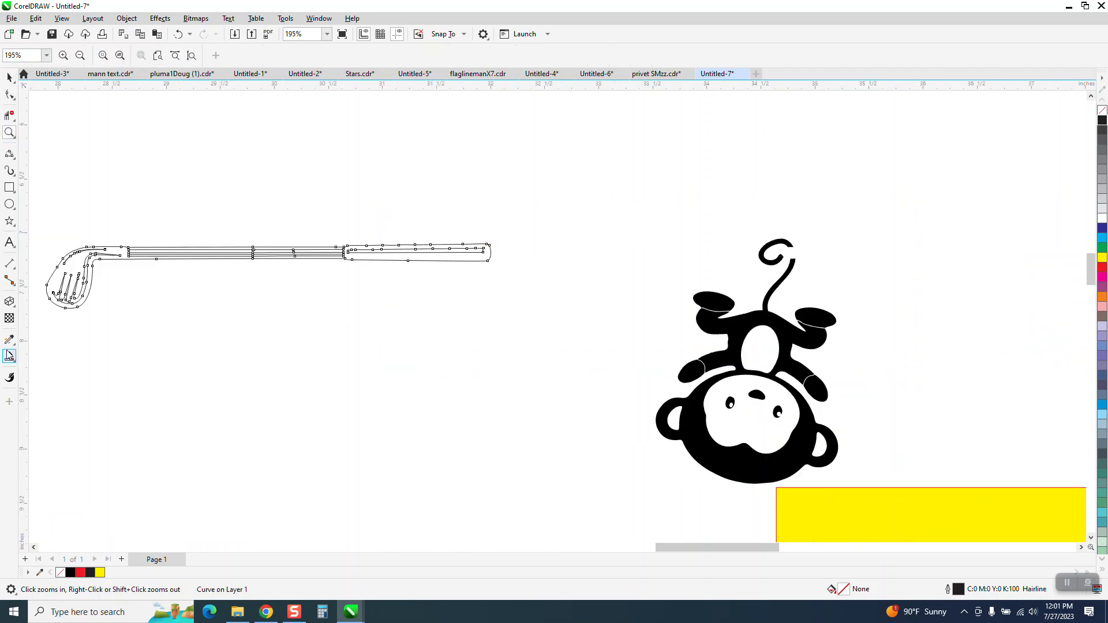
{"action": "left_click", "coordinate": [10, 356]}
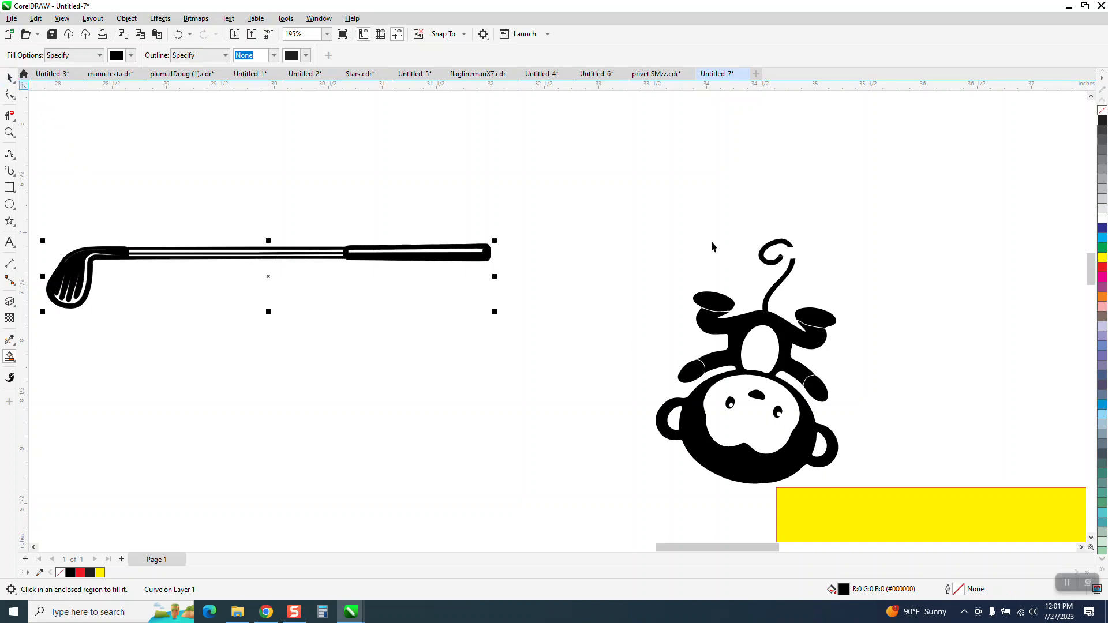
Group the filled monkey pieces and move the group 5 inches left to hang by its tail on the club.
{"action": "key", "text": "space"}
{"action": "scroll", "coordinate": [692, 237], "scroll_direction": "down", "scroll_amount": 2}
{"action": "left_click_drag", "start_coordinate": [651, 209], "coordinate": [860, 424]}
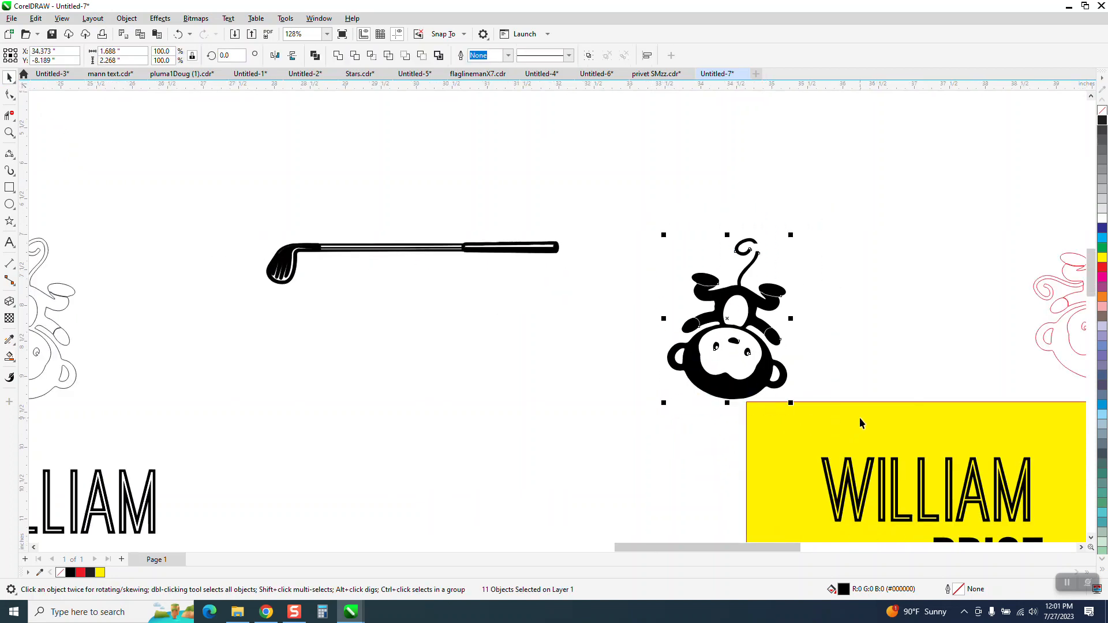
{"action": "key", "text": "ctrl+g"}
{"action": "key", "text": "Left"}
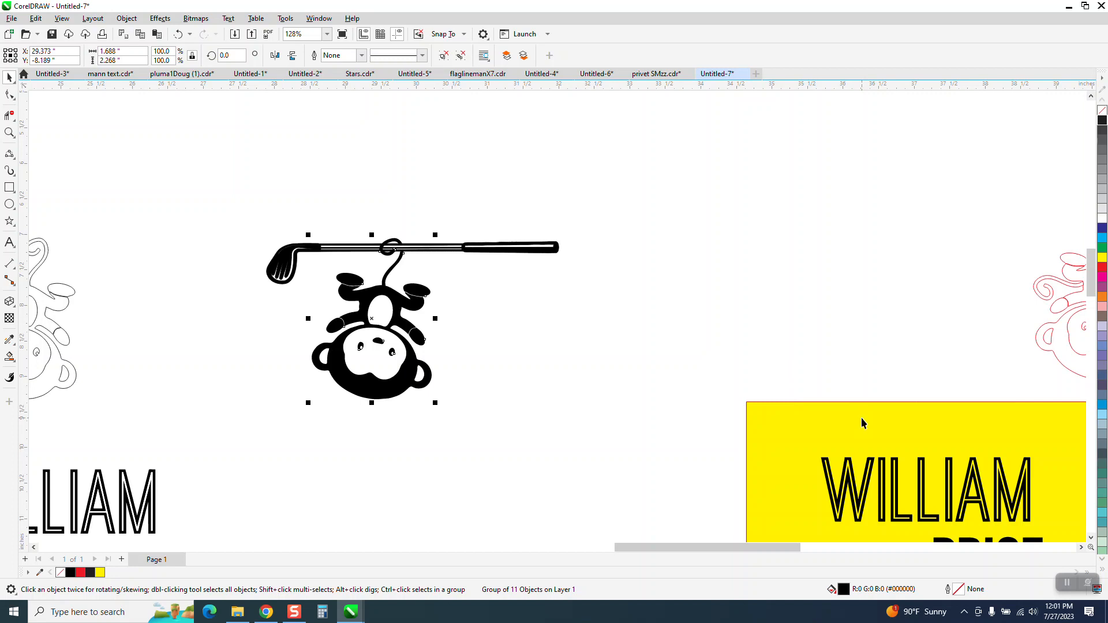
Zoom in to inspect where the tail hooks over the shaft.
{"action": "left_click", "coordinate": [10, 132]}
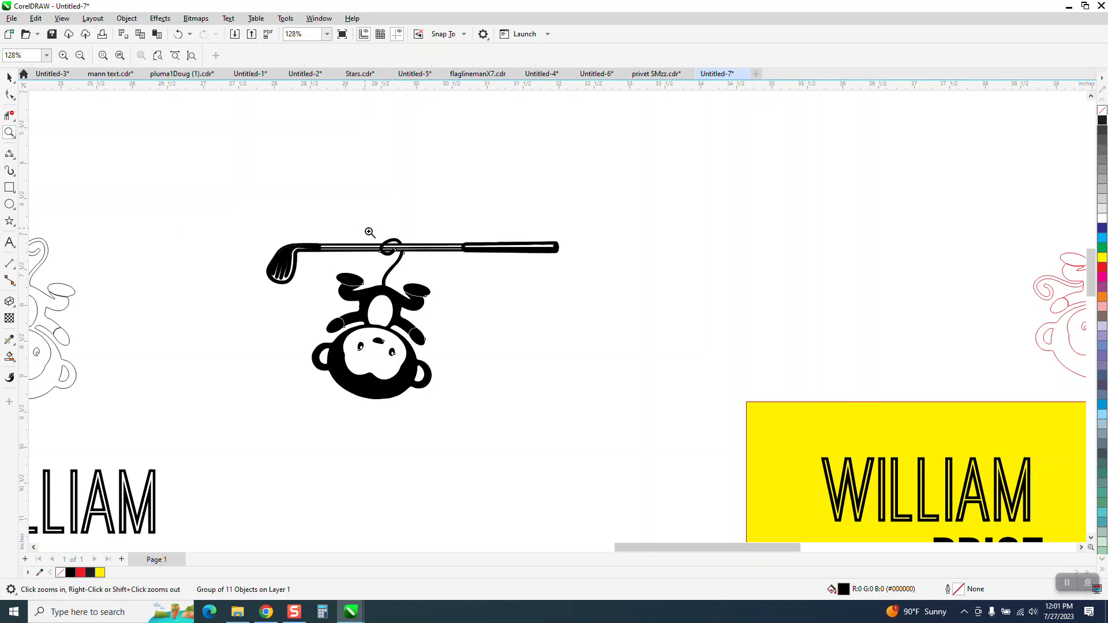
{"action": "left_click_drag", "start_coordinate": [365, 229], "coordinate": [435, 286]}
{"action": "scroll", "coordinate": [468, 173], "scroll_direction": "down", "scroll_amount": 1}
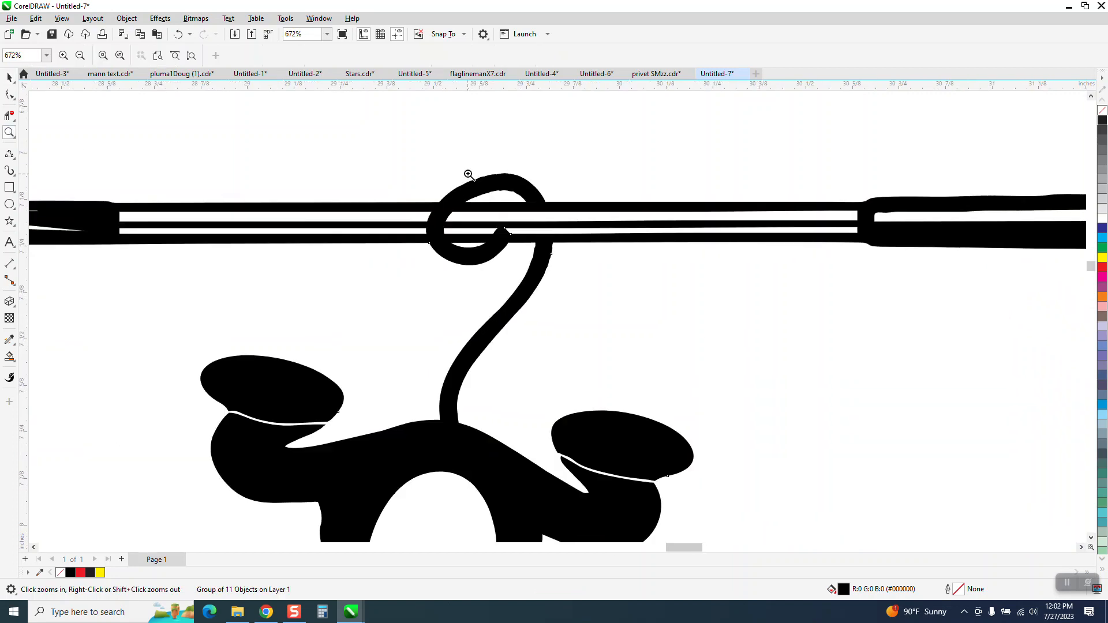
{"action": "scroll", "coordinate": [468, 174], "scroll_direction": "down", "scroll_amount": 3}
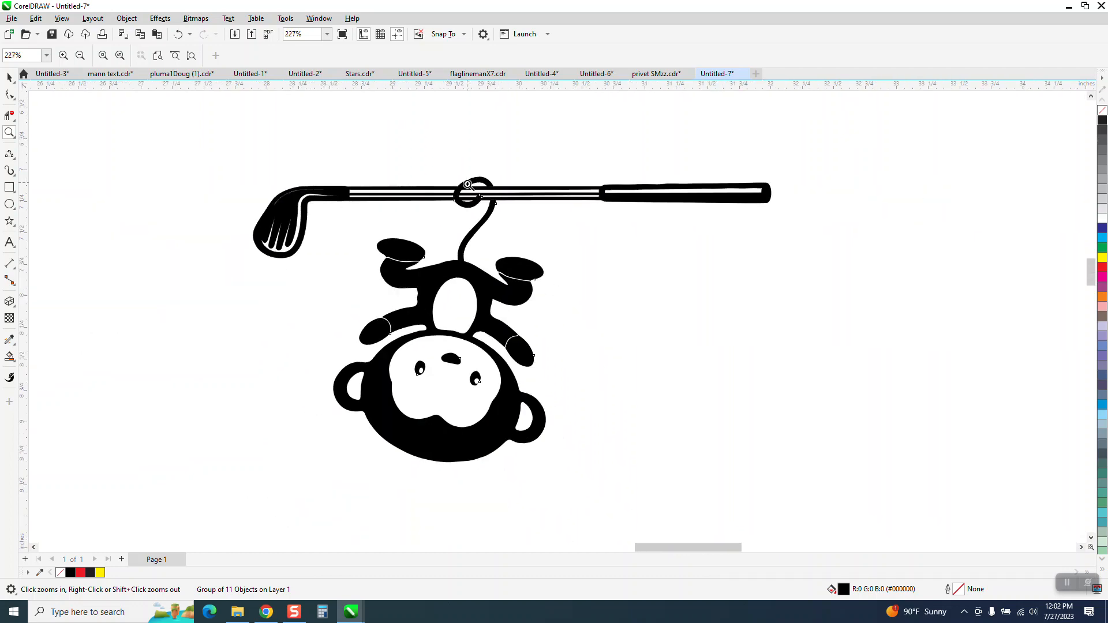
{"action": "scroll", "coordinate": [468, 185], "scroll_direction": "down", "scroll_amount": 5}
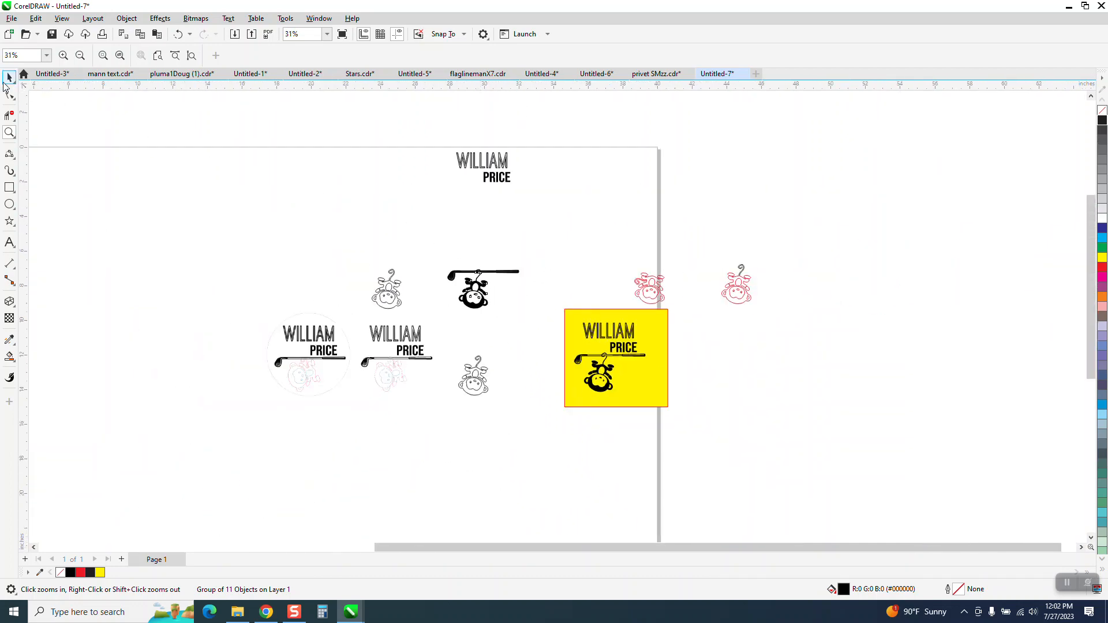
{"action": "left_click", "coordinate": [9, 77]}
{"action": "left_click_drag", "start_coordinate": [445, 137], "coordinate": [516, 192]}
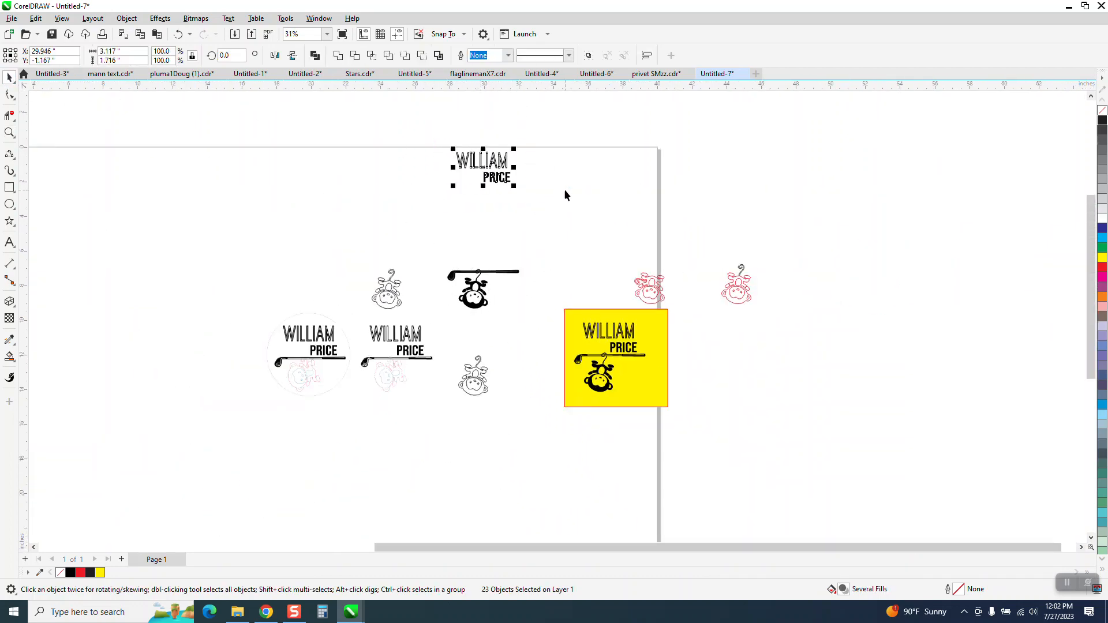
{"action": "key", "text": "Down"}
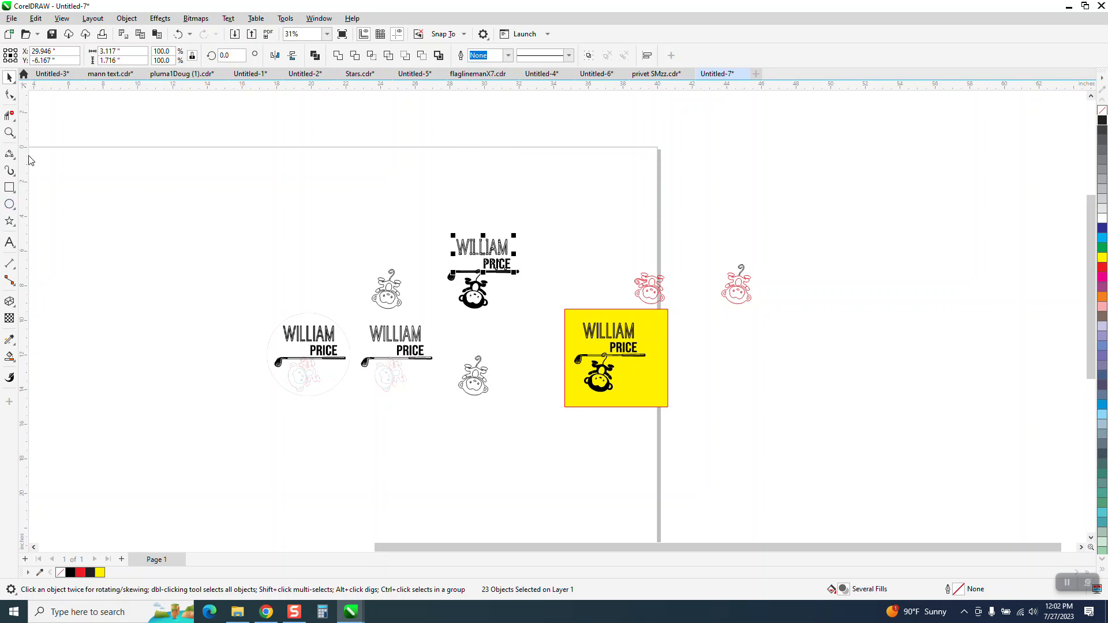
Zoom in closely on the tail loop where it wraps over the shaft.
{"action": "left_click", "coordinate": [9, 132]}
{"action": "left_click_drag", "start_coordinate": [596, 320], "coordinate": [596, 322]}
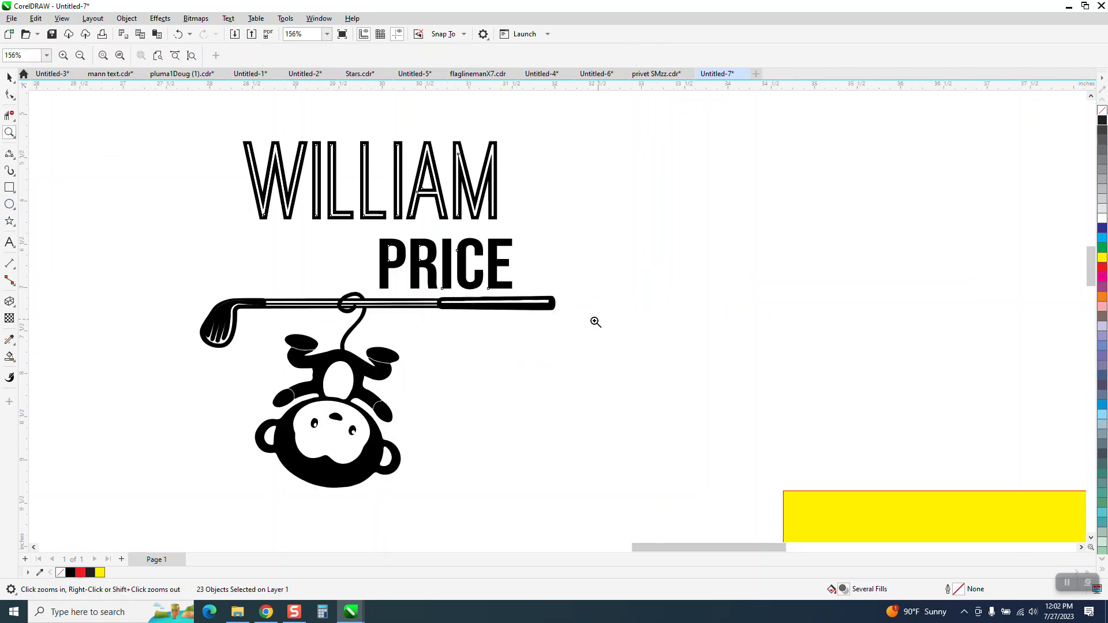
{"action": "left_click_drag", "start_coordinate": [420, 344], "coordinate": [420, 345]}
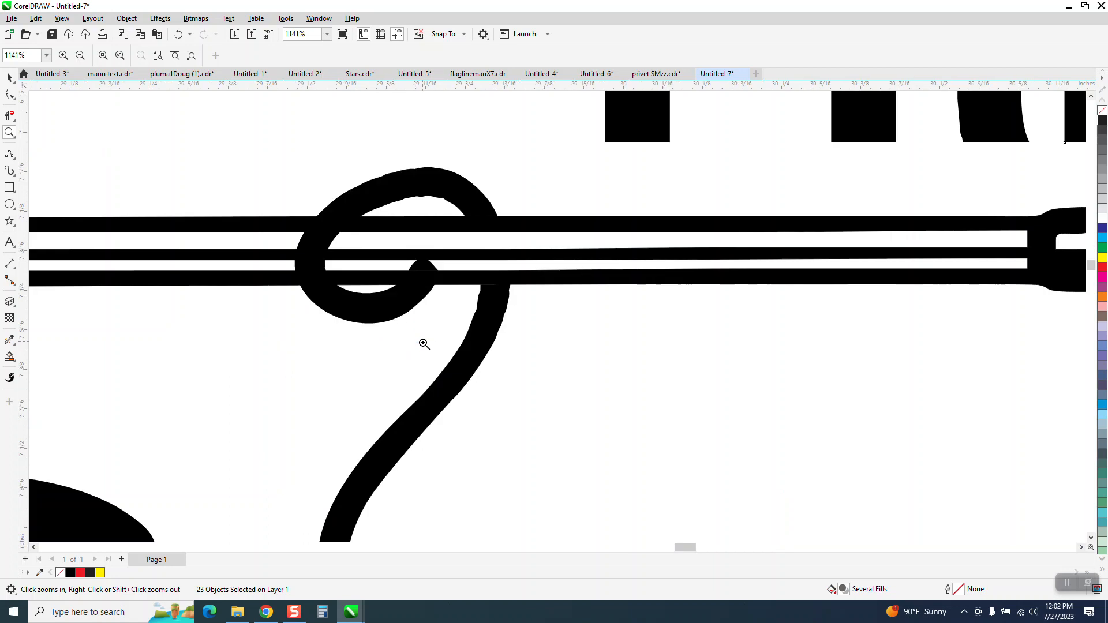
{"action": "scroll", "coordinate": [440, 333], "scroll_direction": "down", "scroll_amount": 2}
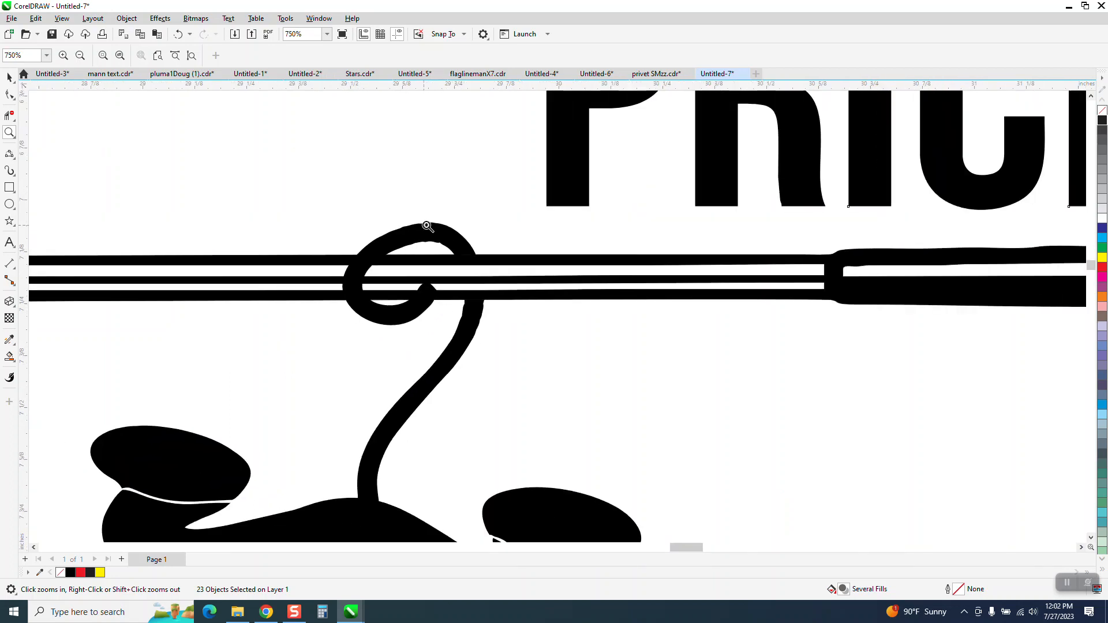
{"action": "scroll", "coordinate": [437, 307], "scroll_direction": "down", "scroll_amount": 1}
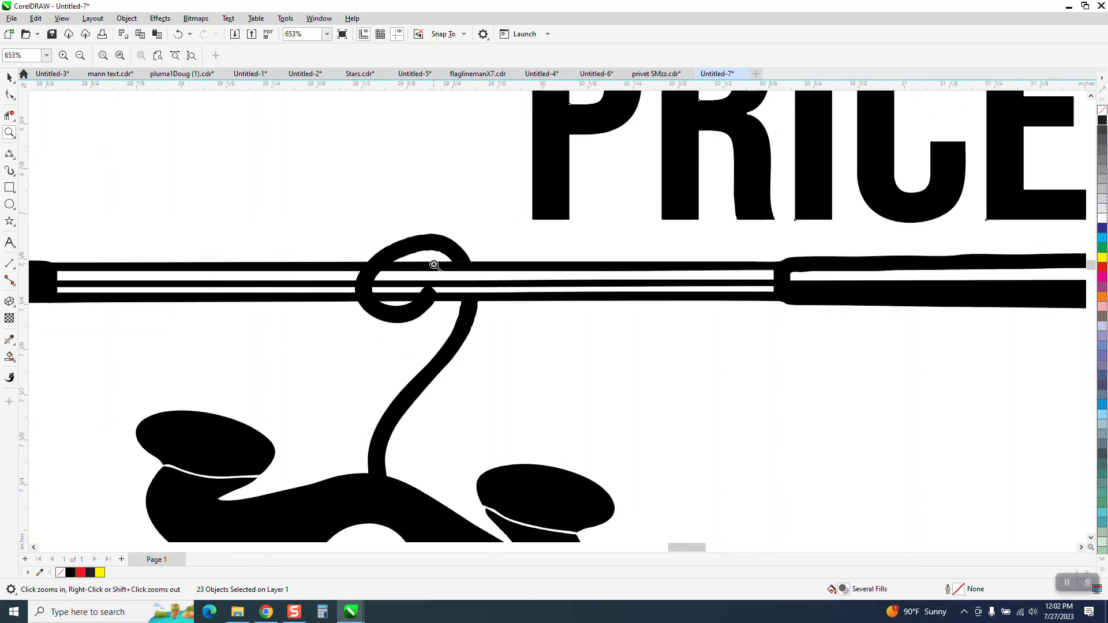
{"action": "scroll", "coordinate": [424, 264], "scroll_direction": "down", "scroll_amount": 1}
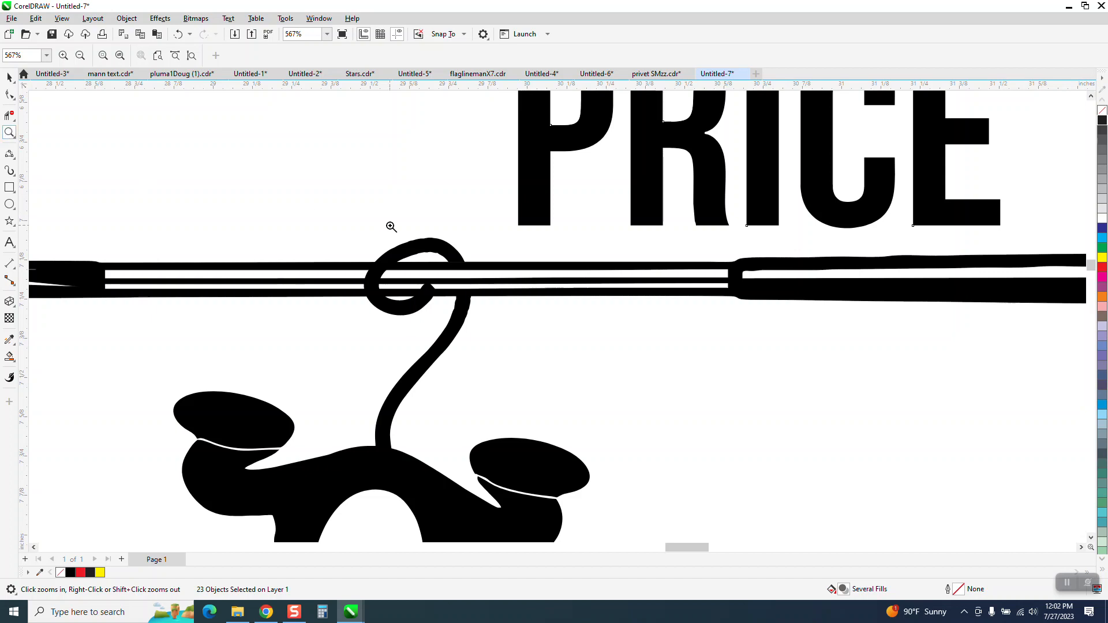
{"action": "left_click_drag", "start_coordinate": [371, 256], "coordinate": [480, 292]}
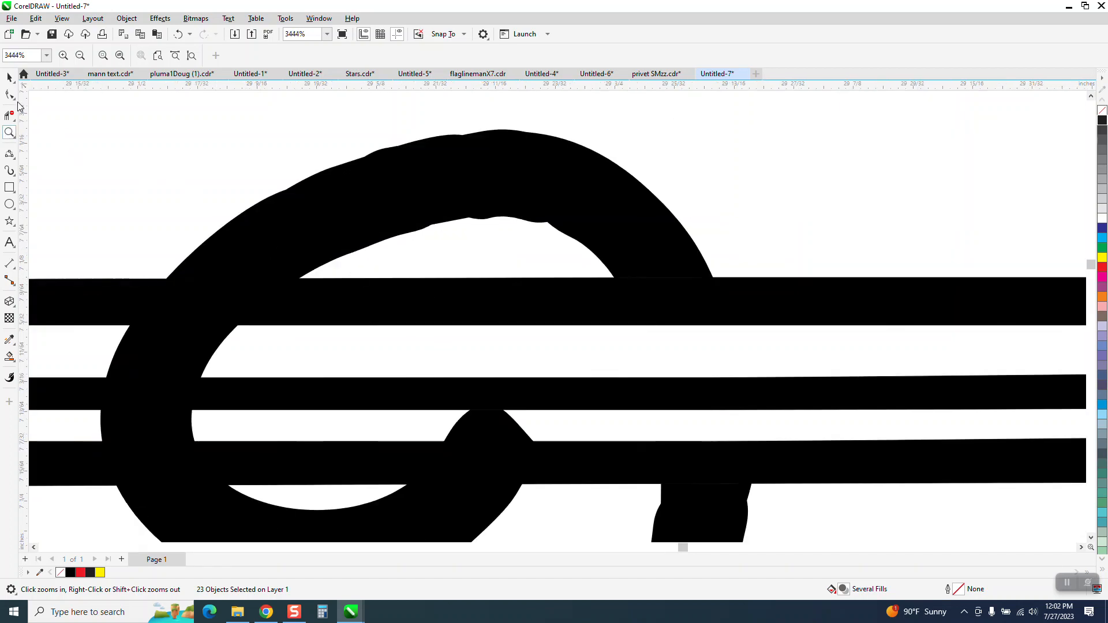
{"action": "left_click", "coordinate": [15, 98]}
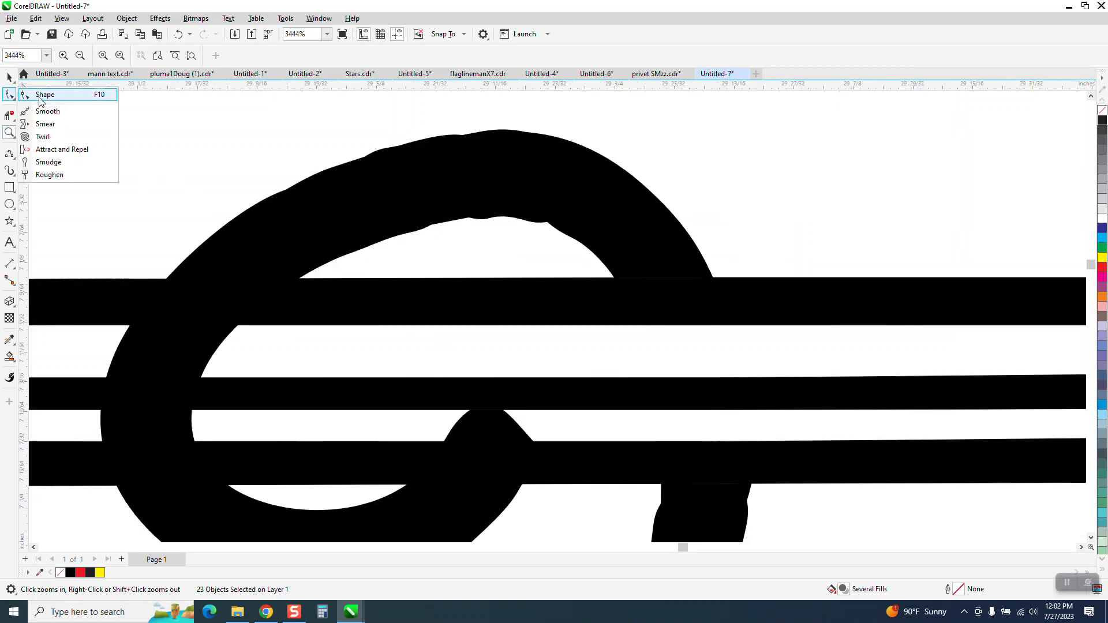
{"action": "left_click", "coordinate": [11, 117]}
{"action": "left_click", "coordinate": [10, 77]}
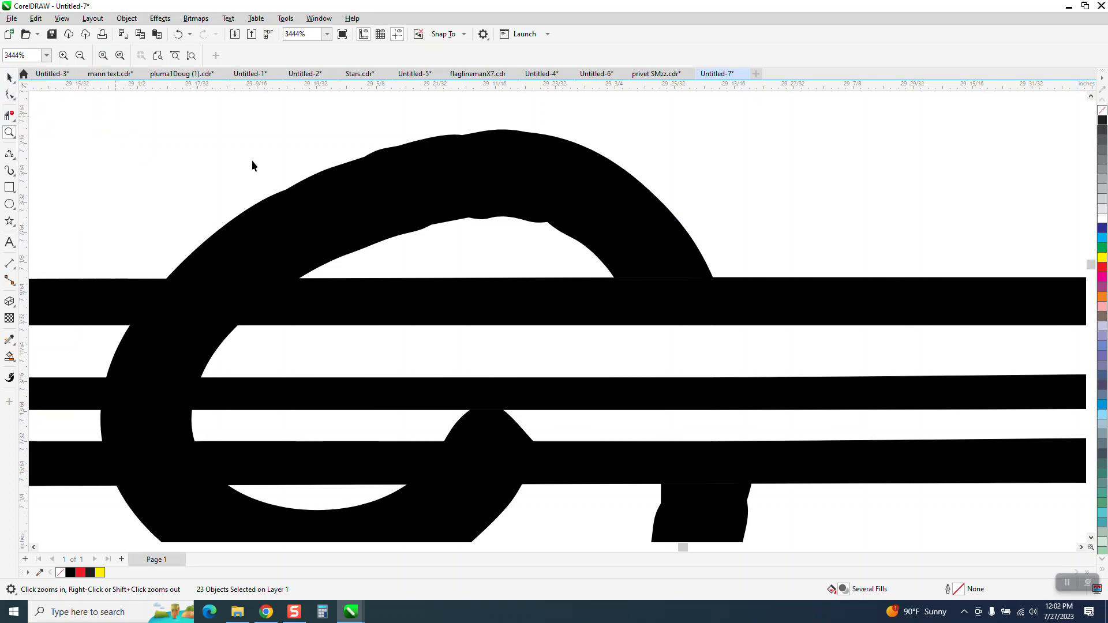
Remove the monkey group's fill and give it a black outline to show its wireframe.
{"action": "left_click", "coordinate": [431, 208]}
{"action": "left_click", "coordinate": [1102, 109]}
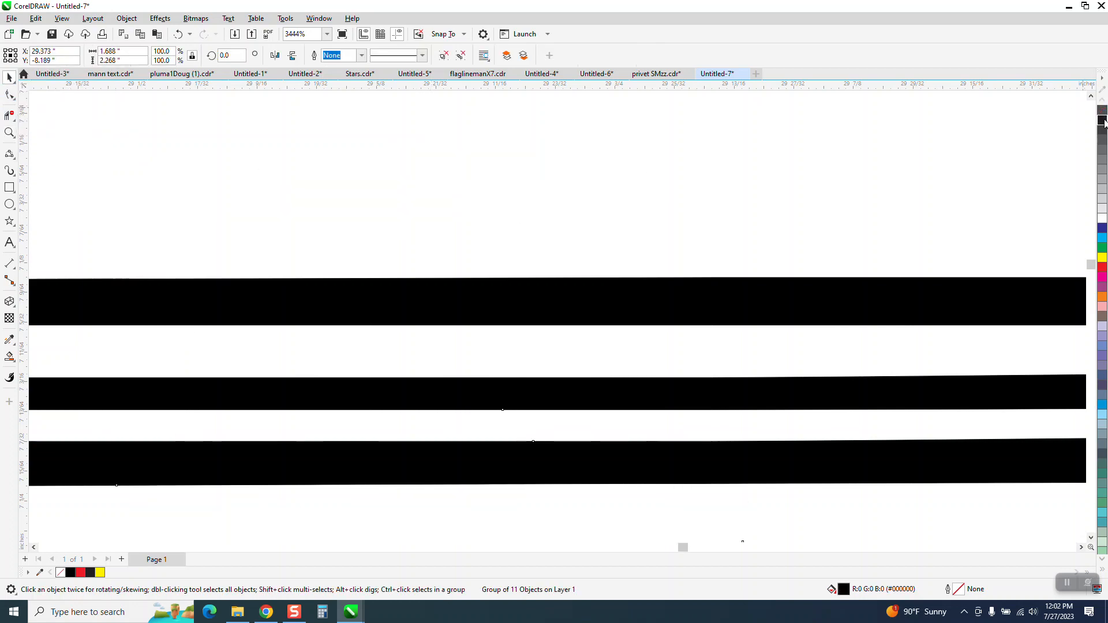
{"action": "right_click", "coordinate": [1102, 119]}
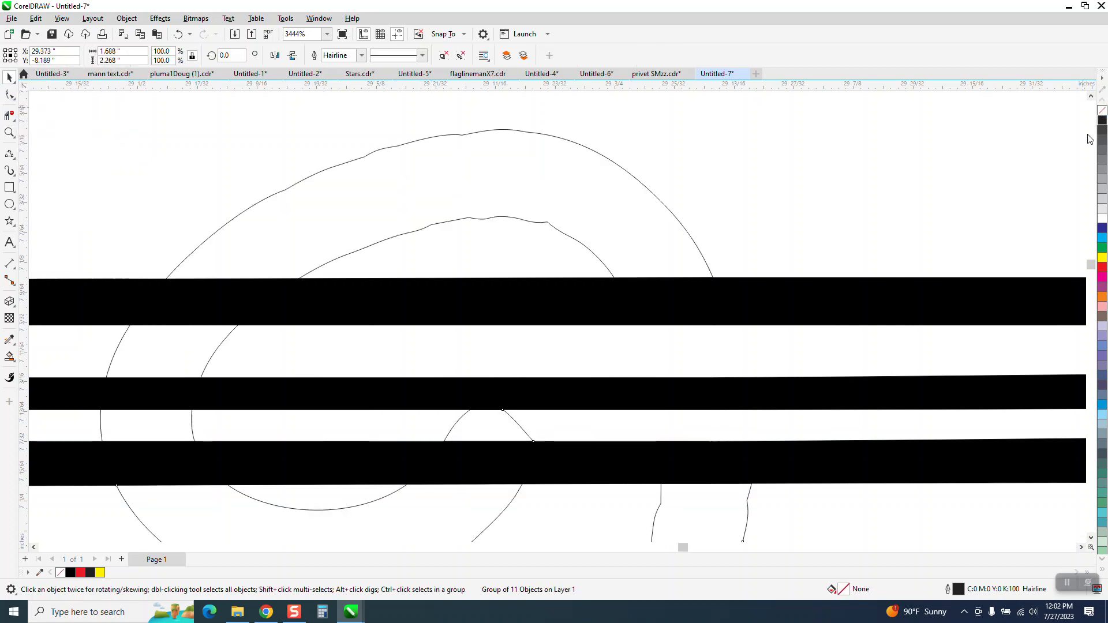
Smooth the tail loop's outlines with the Smooth tool at a 0.1" nib size.
{"action": "left_click", "coordinate": [16, 103]}
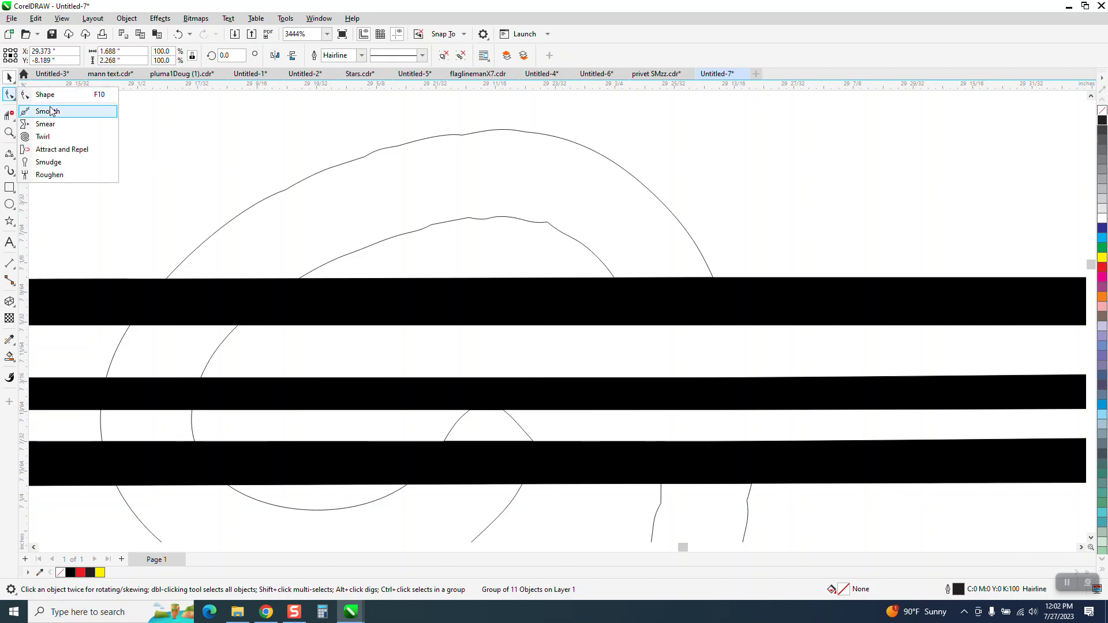
{"action": "left_click", "coordinate": [53, 110]}
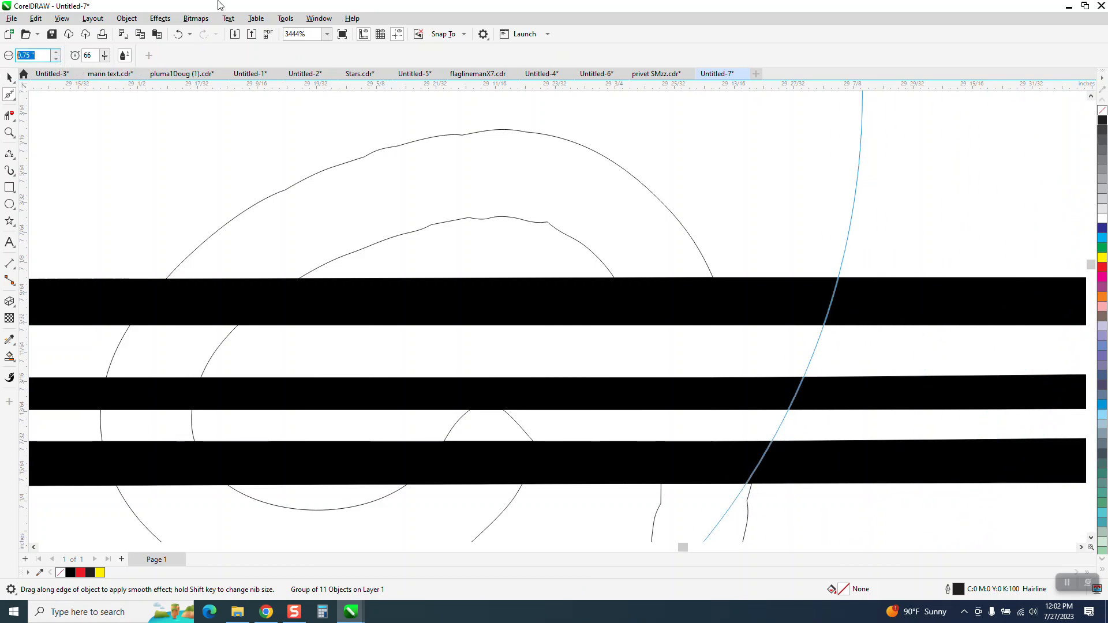
{"action": "type", "text": "0.1"}
{"action": "key", "text": "Return"}
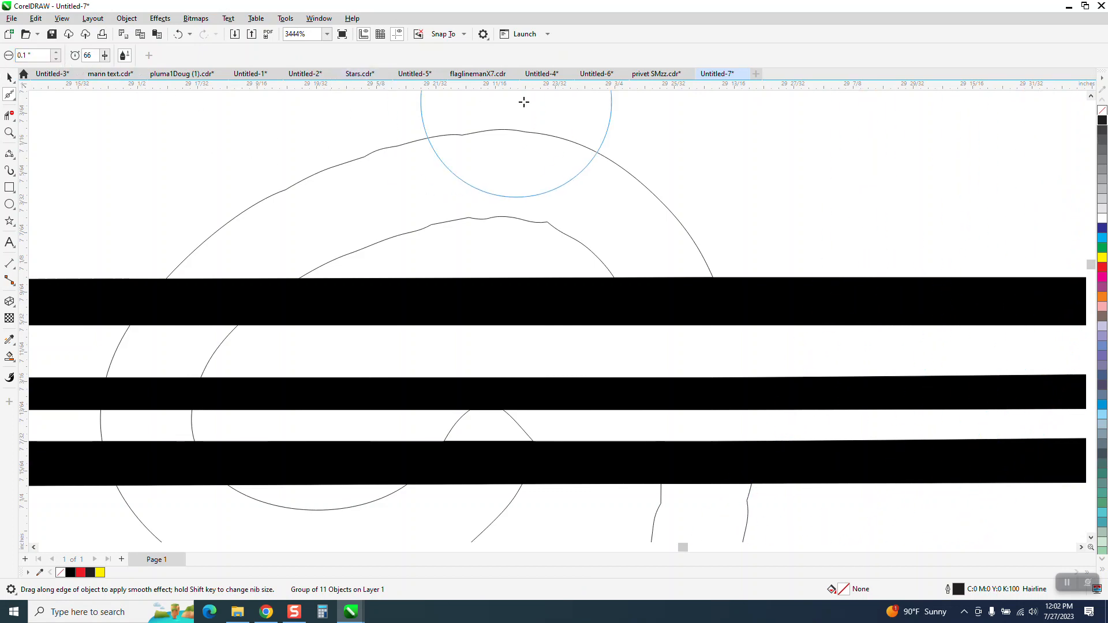
{"action": "mouse_move", "coordinate": [524, 129]}
{"action": "left_mouse_down"}
{"action": "mouse_move", "coordinate": [400, 153]}
{"action": "mouse_move", "coordinate": [437, 207]}
{"action": "mouse_move", "coordinate": [566, 235]}
{"action": "mouse_move", "coordinate": [449, 230]}
{"action": "left_mouse_up"}
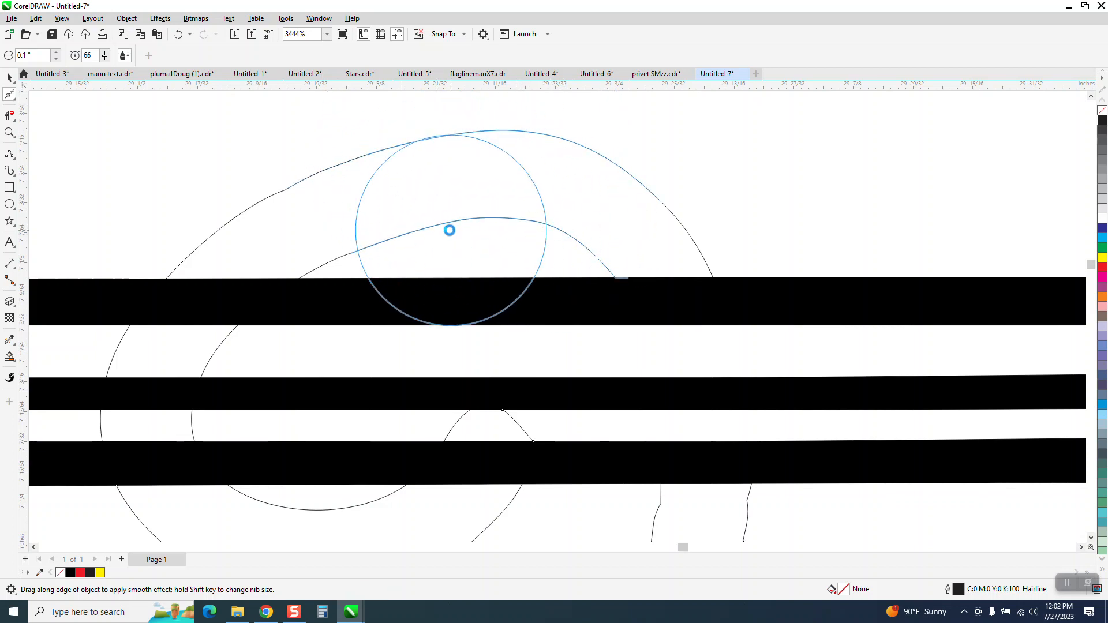
{"action": "mouse_move", "coordinate": [512, 196]}
{"action": "left_mouse_down"}
{"action": "mouse_move", "coordinate": [414, 208]}
{"action": "mouse_move", "coordinate": [387, 191]}
{"action": "mouse_move", "coordinate": [297, 201]}
{"action": "left_mouse_up"}
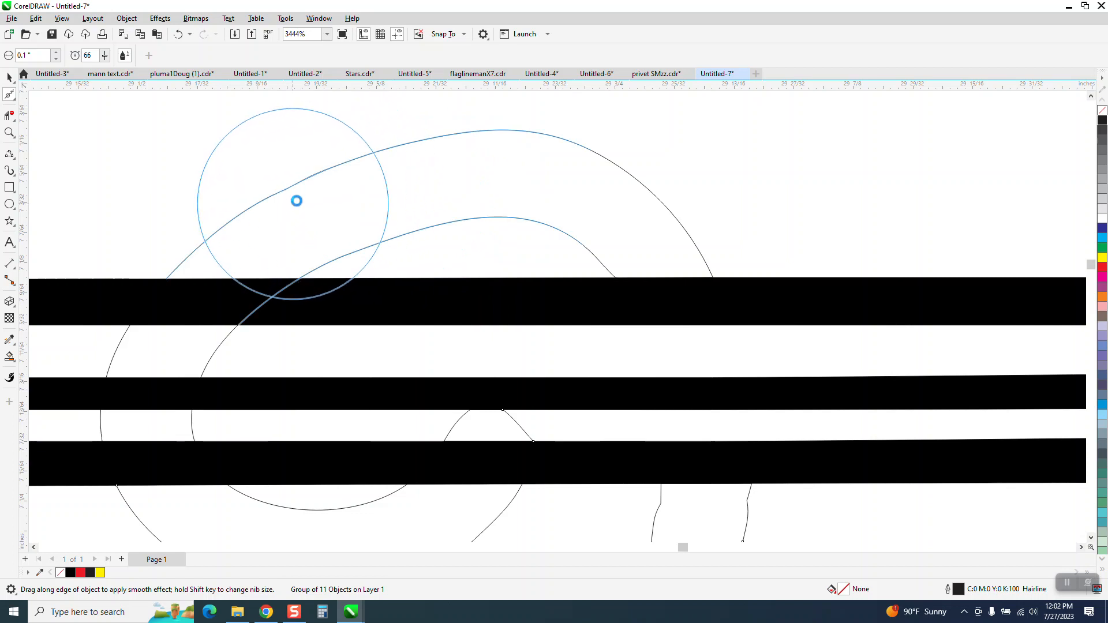
{"action": "scroll", "coordinate": [454, 312], "scroll_direction": "down", "scroll_amount": 1}
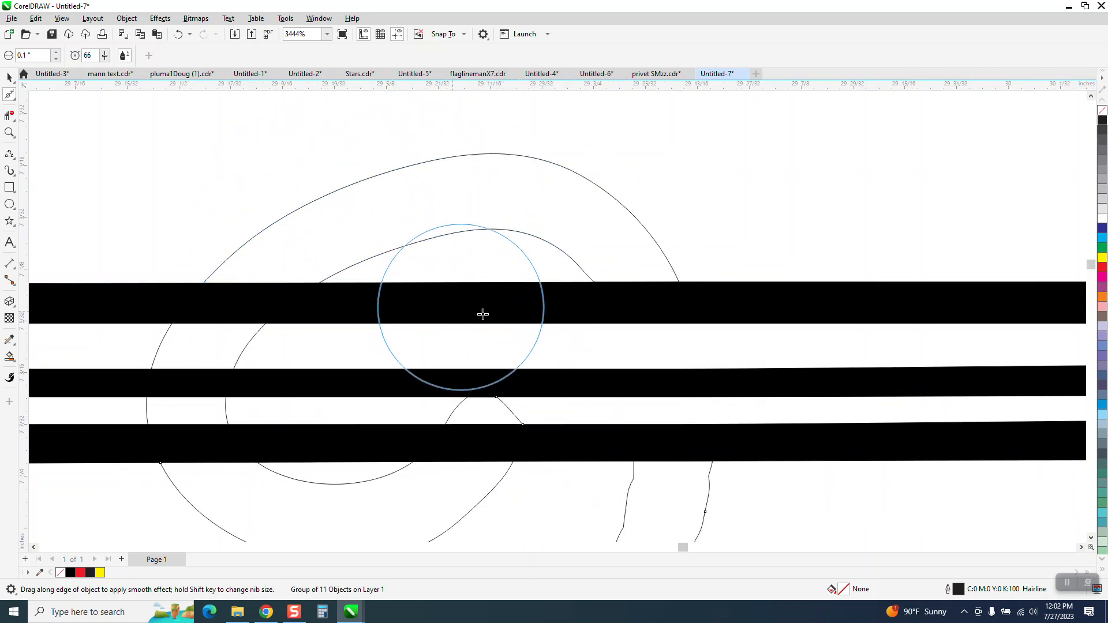
{"action": "mouse_move", "coordinate": [730, 500]}
{"action": "left_mouse_down"}
{"action": "mouse_move", "coordinate": [722, 526]}
{"action": "mouse_move", "coordinate": [713, 511]}
{"action": "mouse_move", "coordinate": [698, 527]}
{"action": "mouse_move", "coordinate": [613, 521]}
{"action": "left_mouse_up"}
Smart Fill the tail loop regions around the shaft in solid black.
{"action": "scroll", "coordinate": [424, 416], "scroll_direction": "down", "scroll_amount": 1}
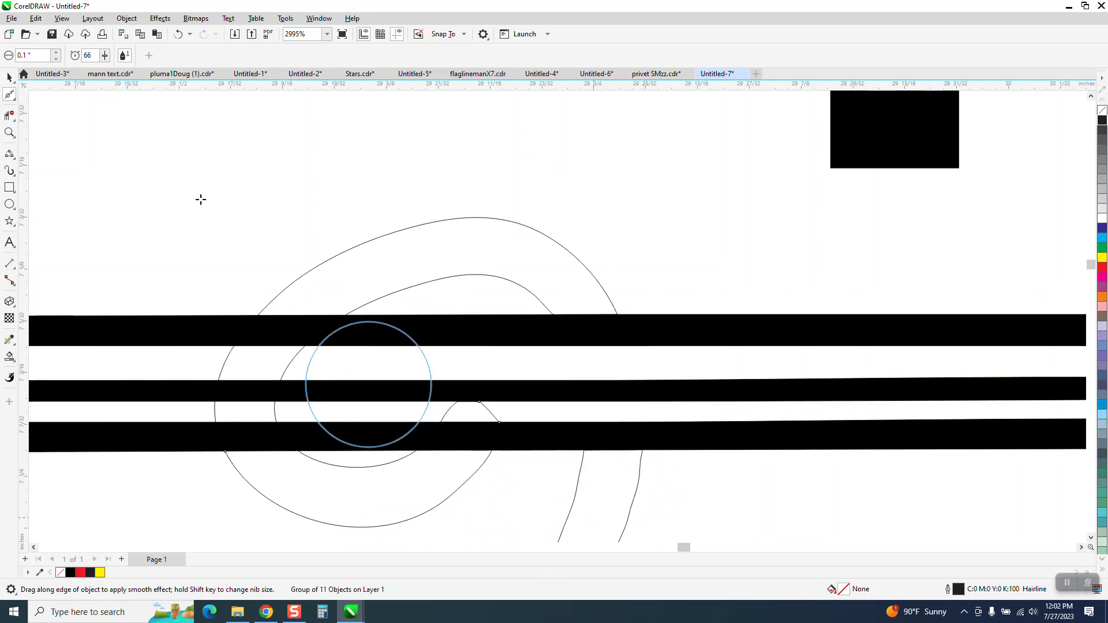
{"action": "scroll", "coordinate": [201, 200], "scroll_direction": "down", "scroll_amount": 2}
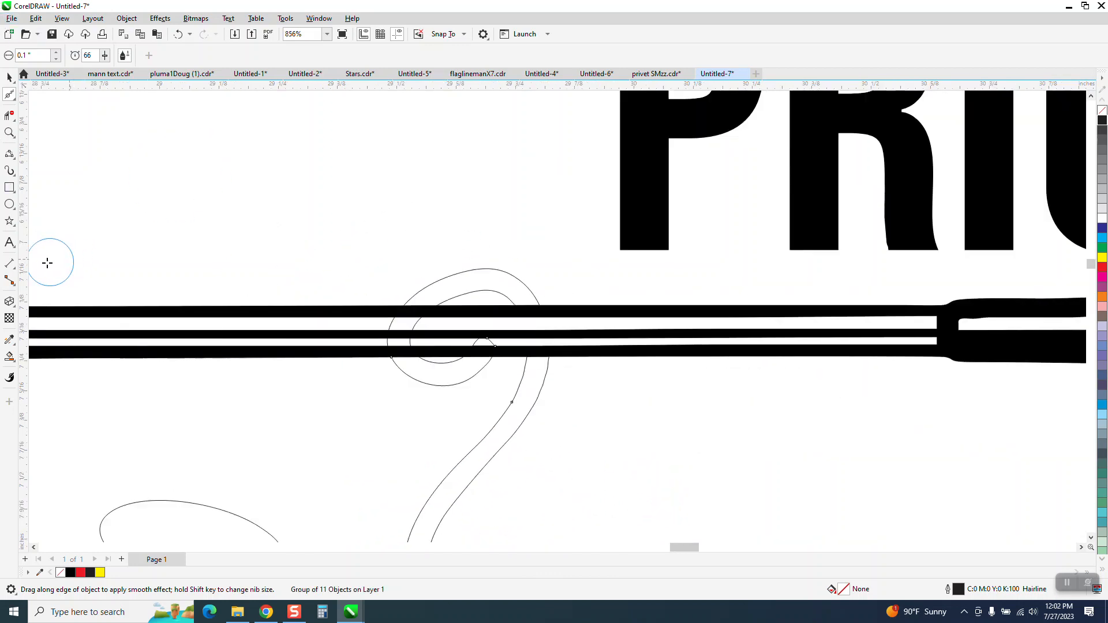
{"action": "left_click", "coordinate": [10, 356]}
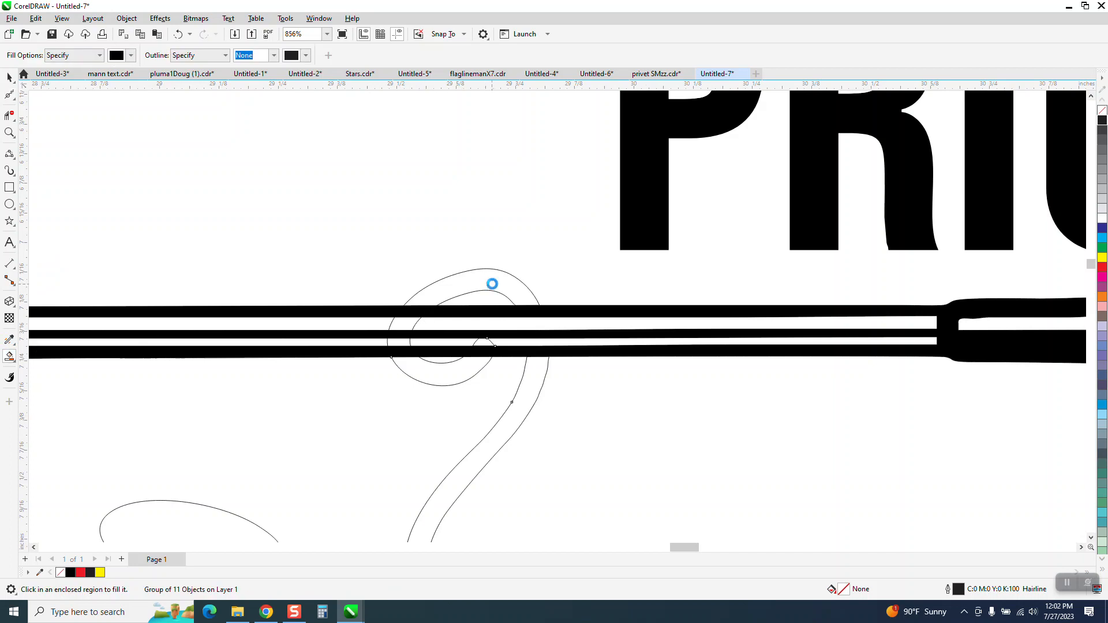
{"action": "left_click", "coordinate": [404, 328]}
{"action": "left_click", "coordinate": [402, 342]}
{"action": "left_click", "coordinate": [411, 369]}
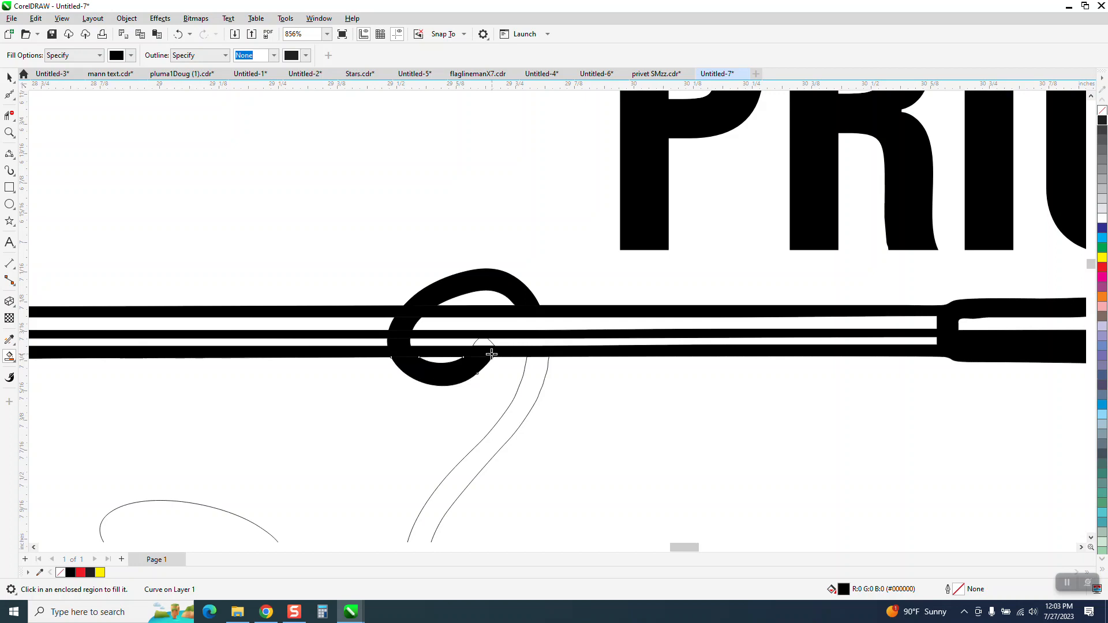
{"action": "left_click", "coordinate": [485, 347]}
Smart Fill the monkey's tail, body and both feet in solid black.
{"action": "left_click", "coordinate": [9, 77]}
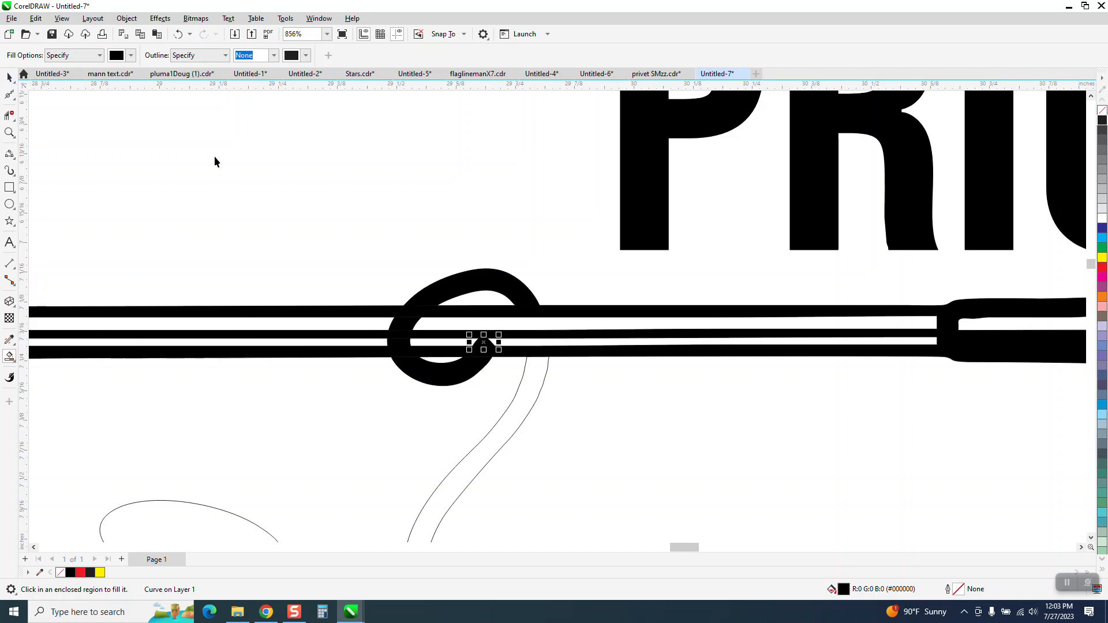
{"action": "scroll", "coordinate": [231, 179], "scroll_direction": "down", "scroll_amount": 2}
{"action": "left_click", "coordinate": [327, 198]}
{"action": "scroll", "coordinate": [184, 291], "scroll_direction": "down", "scroll_amount": 1}
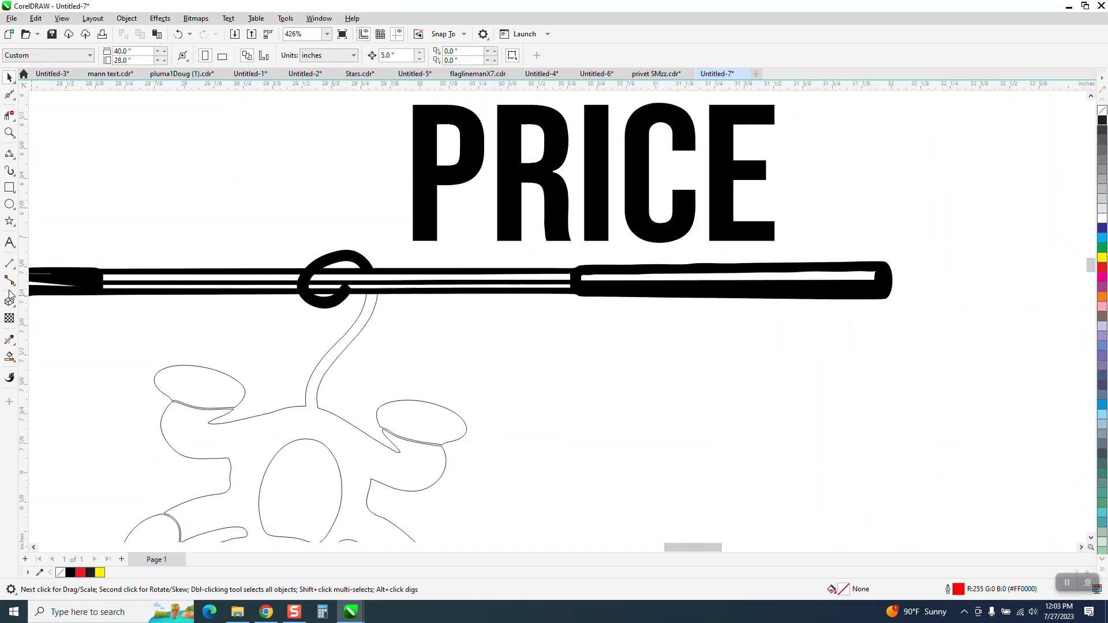
{"action": "left_click", "coordinate": [9, 356]}
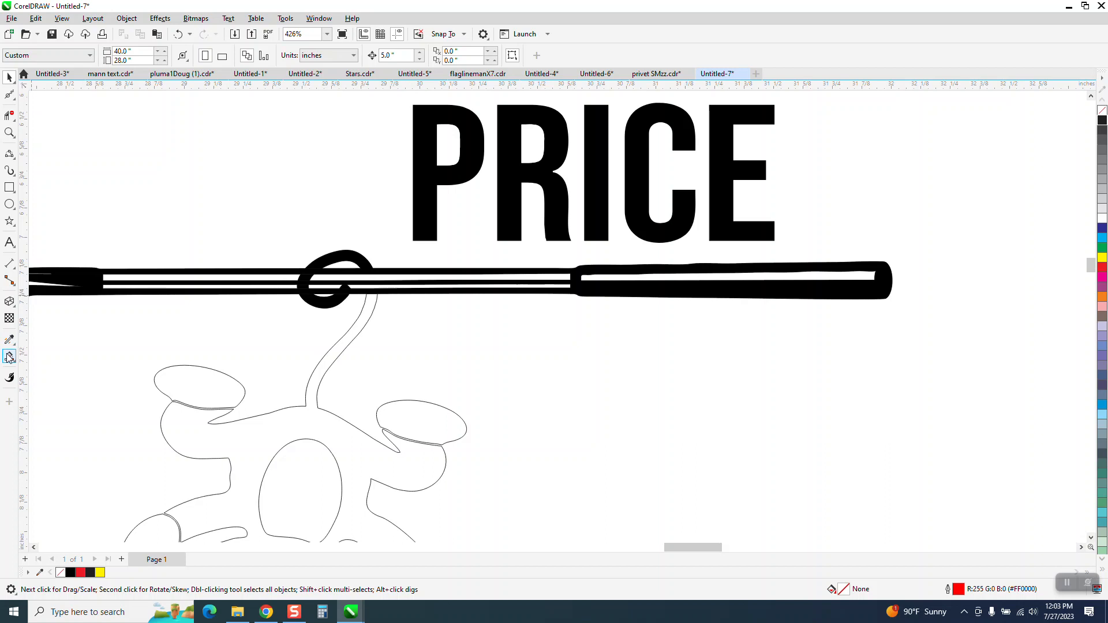
{"action": "left_click", "coordinate": [365, 316]}
{"action": "left_click", "coordinate": [422, 420]}
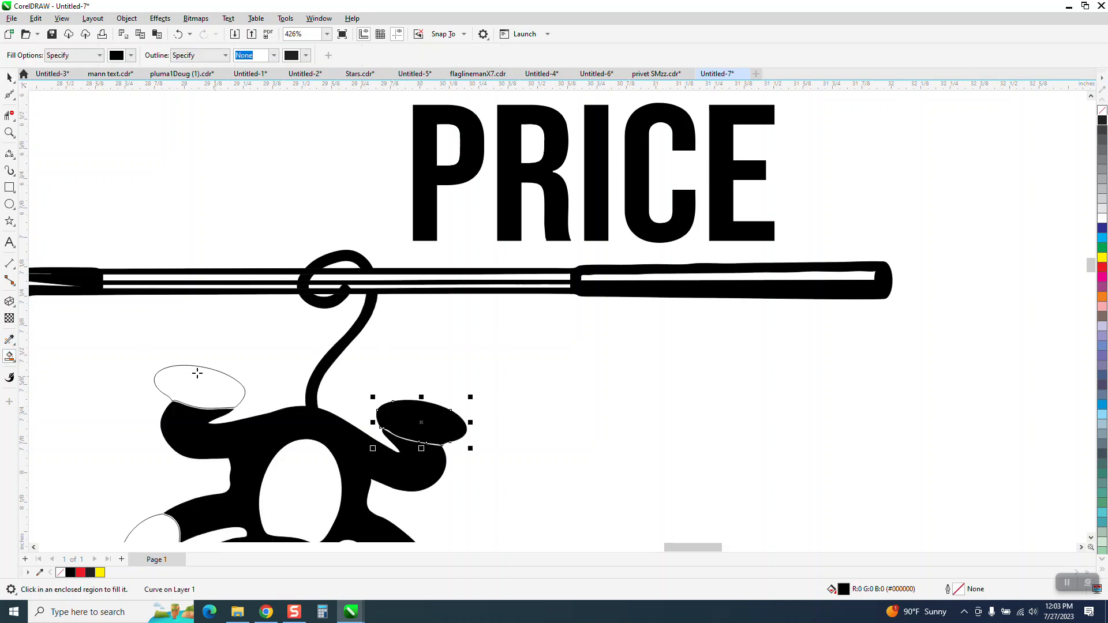
{"action": "left_click", "coordinate": [205, 370]}
Smart Fill the monkey's hands, nose and eyes in solid black.
{"action": "scroll", "coordinate": [210, 381], "scroll_direction": "down", "scroll_amount": 2}
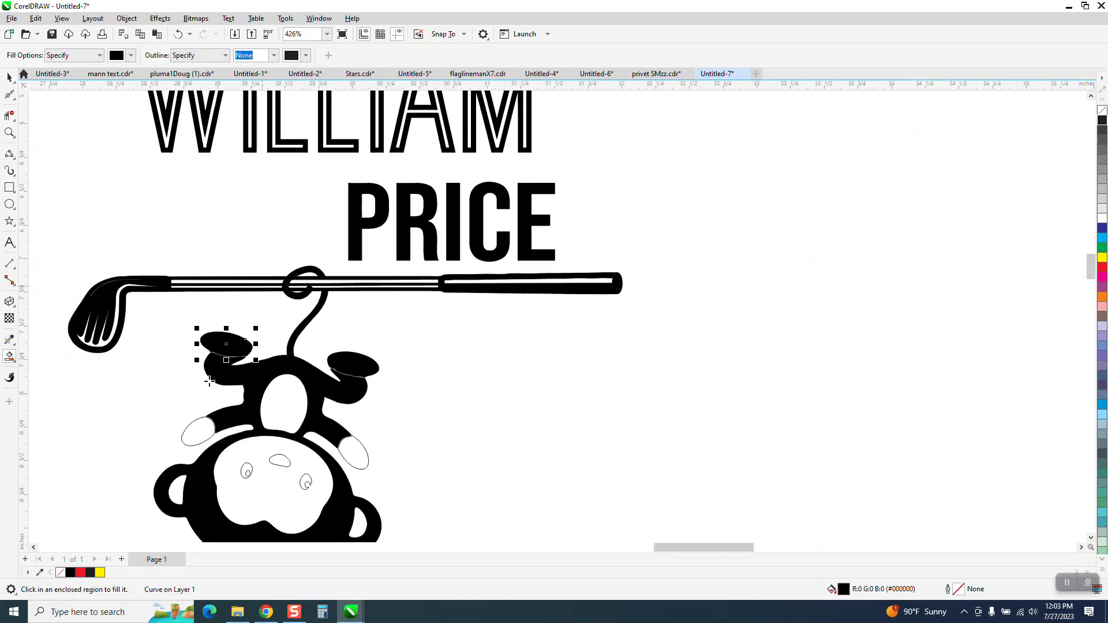
{"action": "left_click", "coordinate": [205, 438]}
{"action": "left_click", "coordinate": [279, 460]}
{"action": "left_click", "coordinate": [352, 450]}
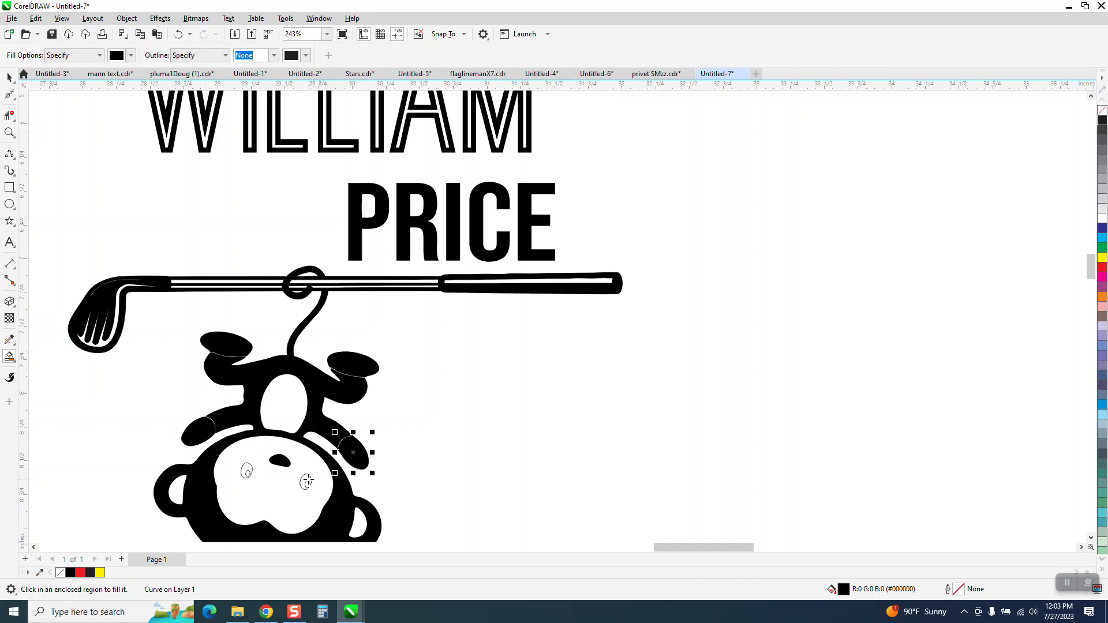
{"action": "left_click", "coordinate": [306, 480]}
{"action": "left_click", "coordinate": [247, 471]}
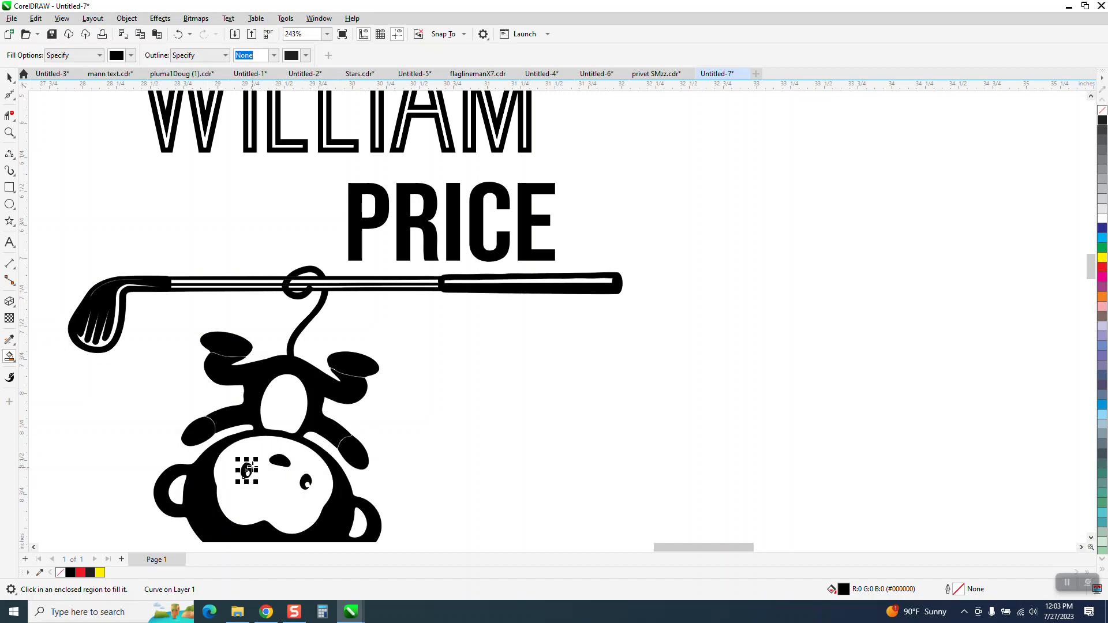
Zoom in to inspect the joint between the monkey's foot and body, then zoom back out to the whole page.
{"action": "left_click", "coordinate": [9, 132]}
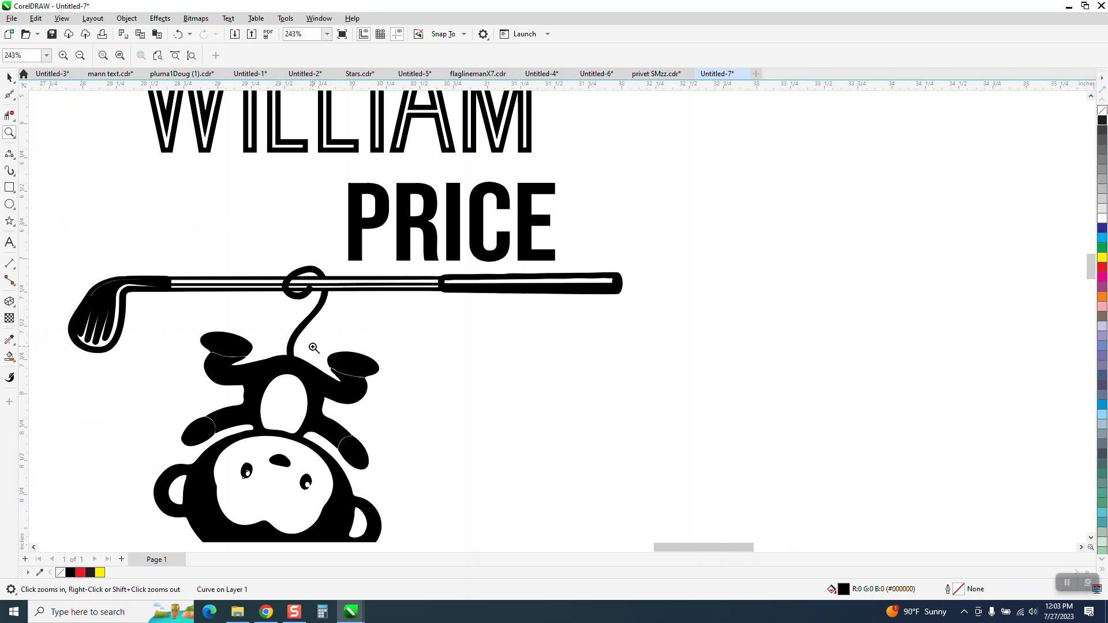
{"action": "left_click_drag", "start_coordinate": [313, 348], "coordinate": [446, 422]}
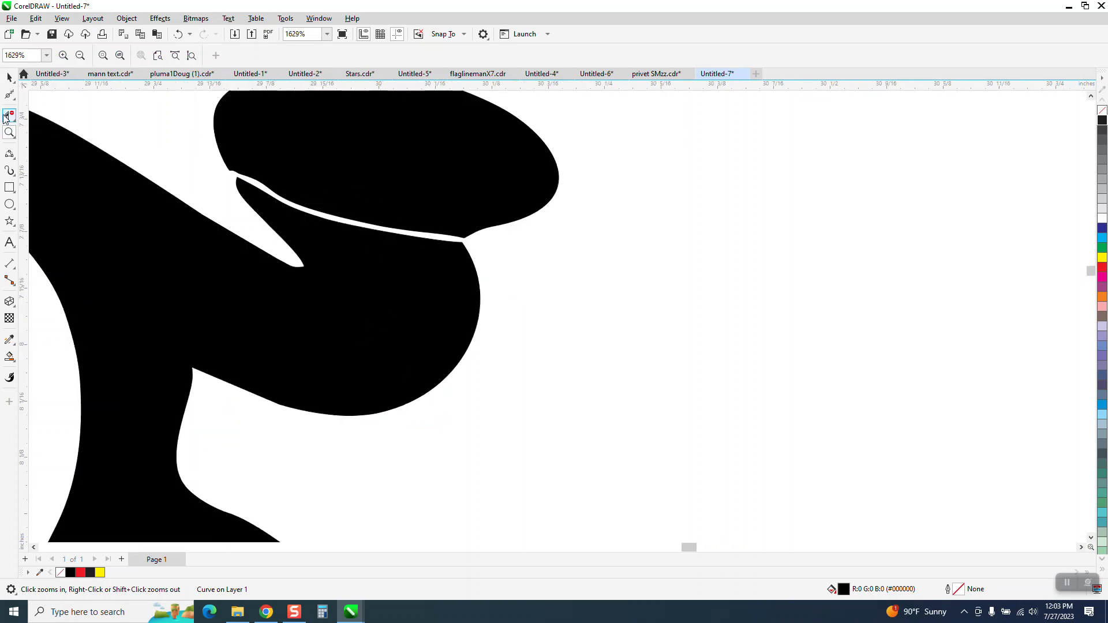
{"action": "left_click_drag", "start_coordinate": [243, 173], "coordinate": [538, 297]}
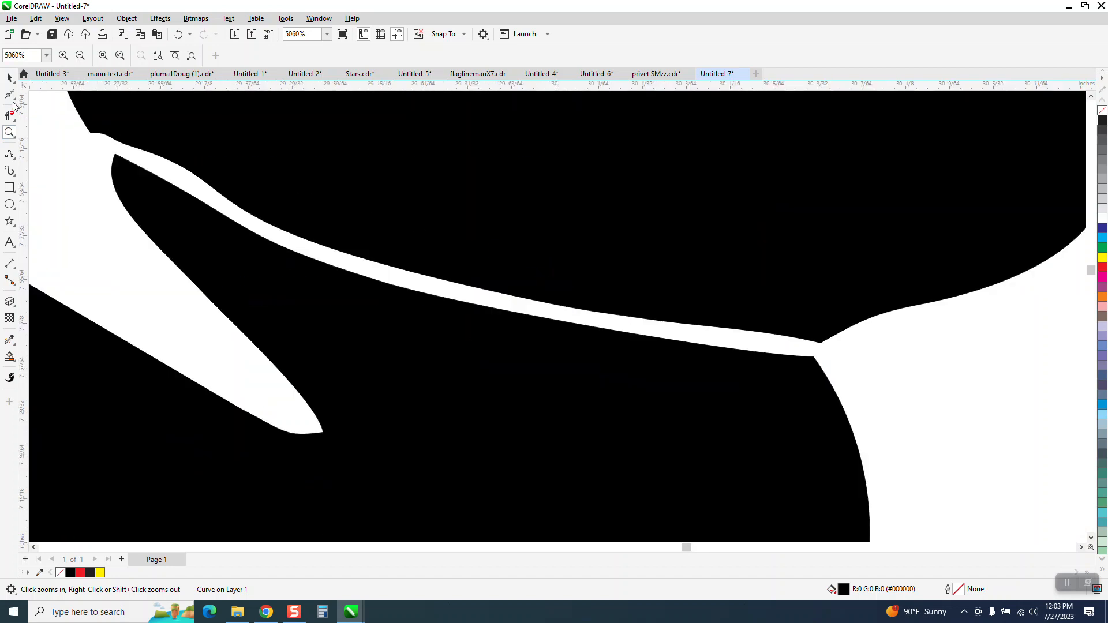
{"action": "left_click", "coordinate": [14, 102]}
{"action": "left_click", "coordinate": [47, 97]}
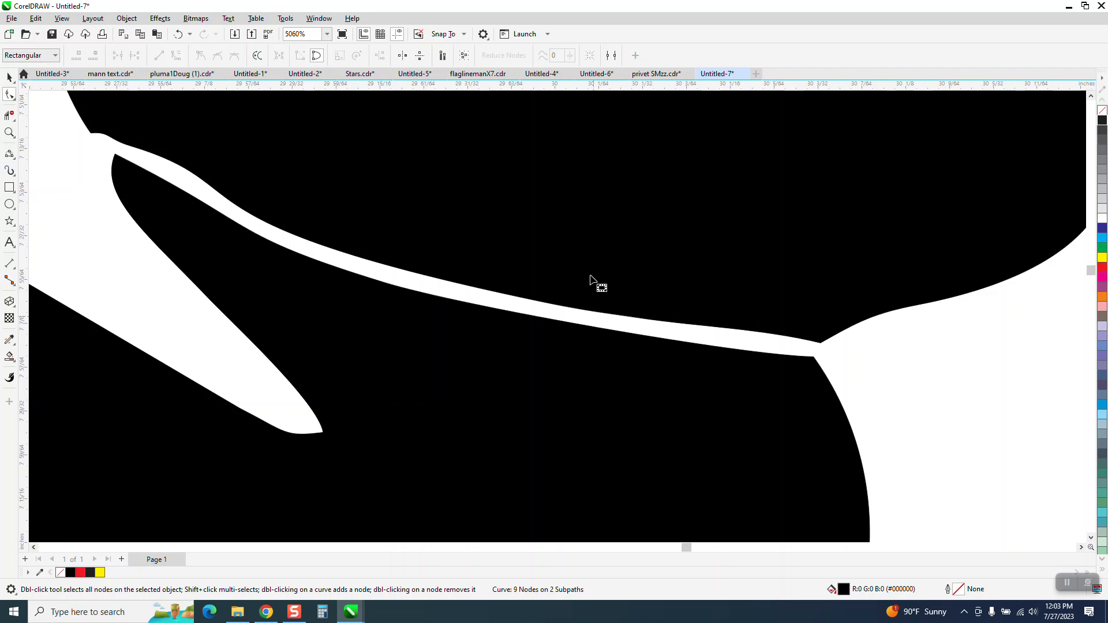
{"action": "scroll", "coordinate": [601, 288], "scroll_direction": "down", "scroll_amount": 3}
{"action": "scroll", "coordinate": [45, 128], "scroll_direction": "down", "scroll_amount": 1}
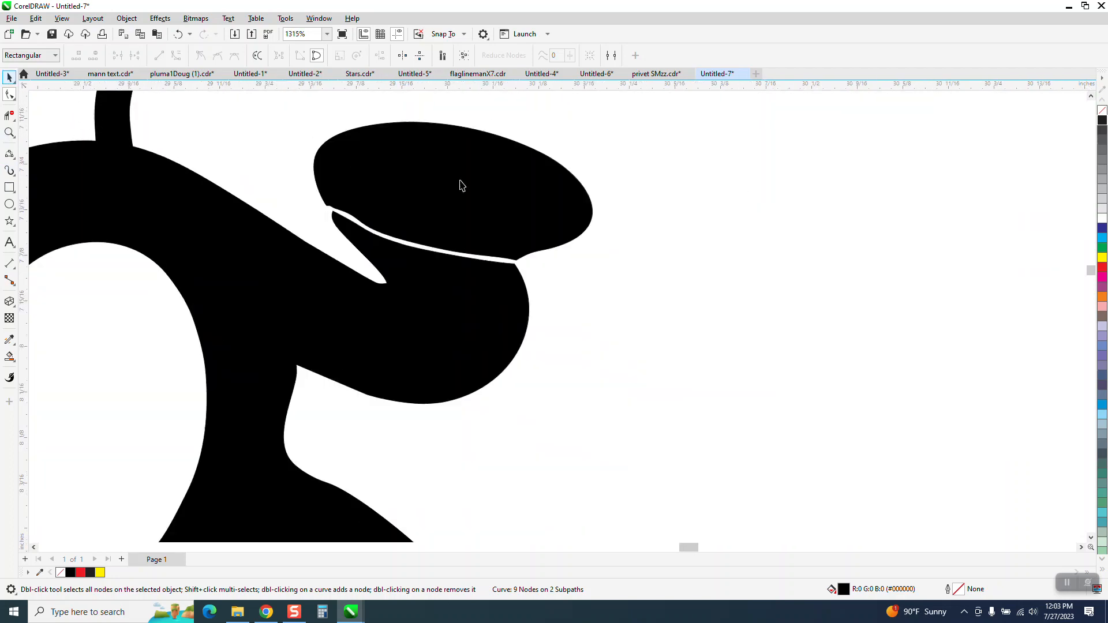
{"action": "key", "text": "space"}
{"action": "scroll", "coordinate": [609, 232], "scroll_direction": "down", "scroll_amount": 7}
{"action": "scroll", "coordinate": [478, 196], "scroll_direction": "down", "scroll_amount": 2}
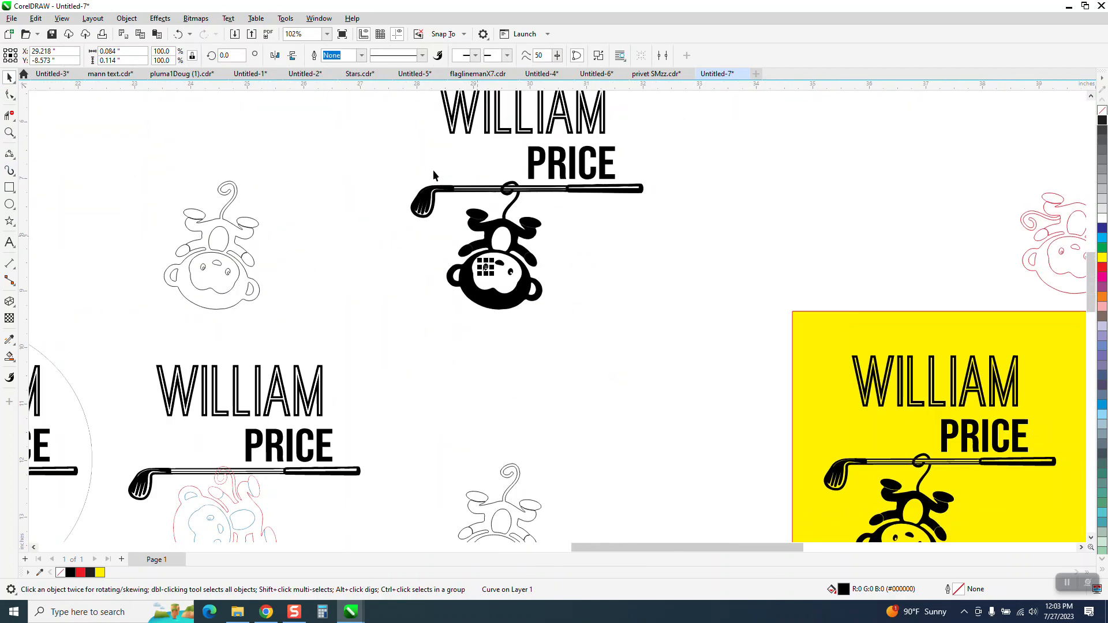
{"action": "scroll", "coordinate": [432, 169], "scroll_direction": "down", "scroll_amount": 2}
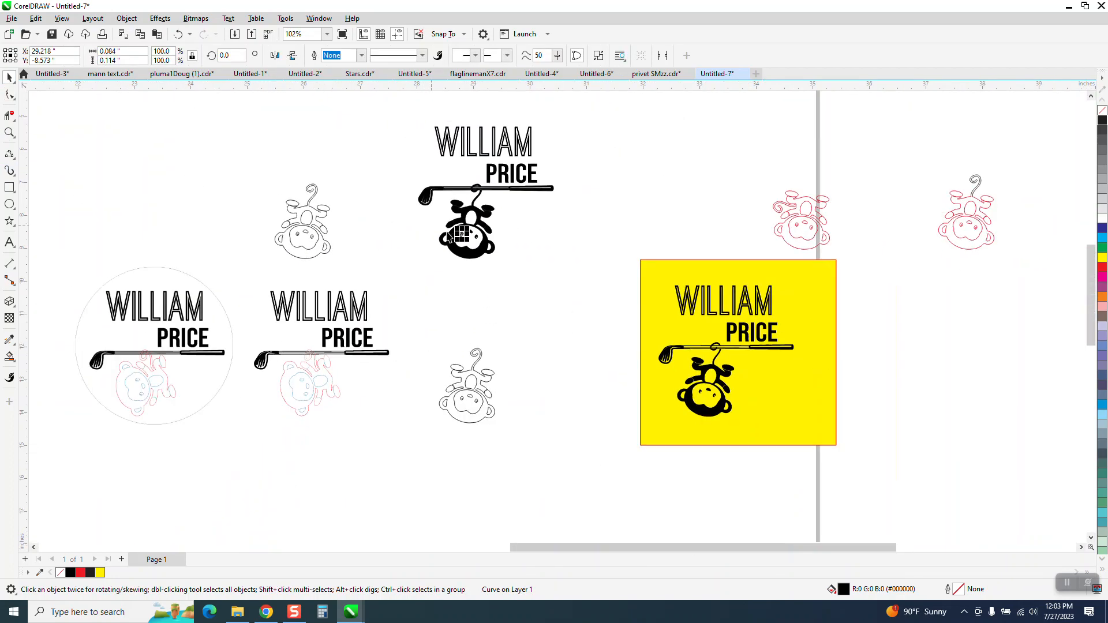
{"action": "left_click", "coordinate": [202, 301]}
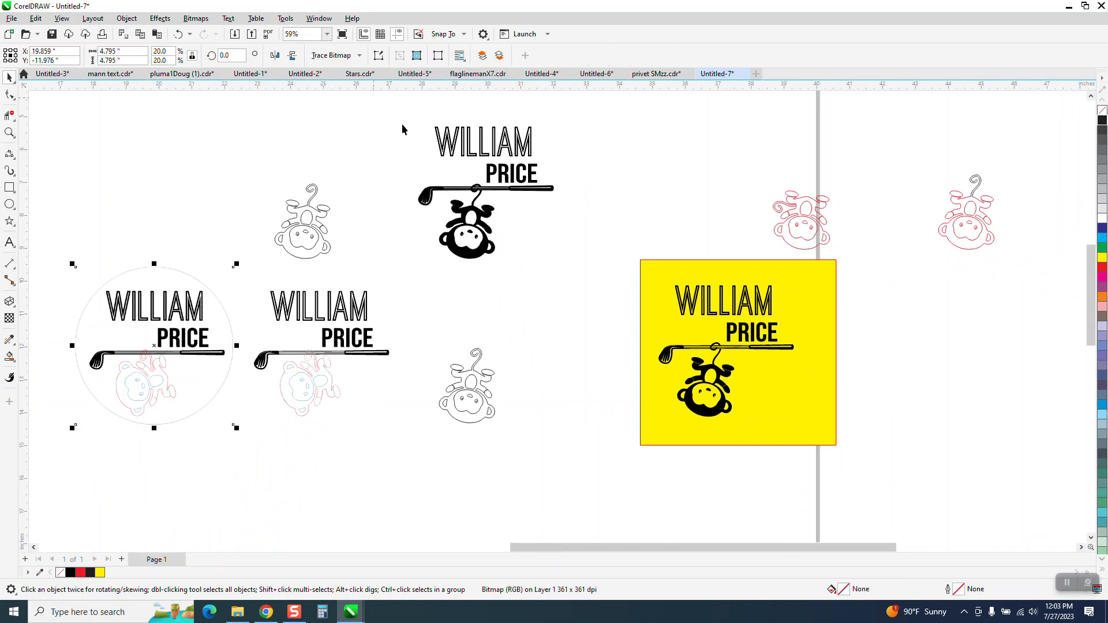
{"action": "left_click_drag", "start_coordinate": [386, 109], "coordinate": [577, 284]}
{"action": "scroll", "coordinate": [531, 213], "scroll_direction": "down", "scroll_amount": 2}
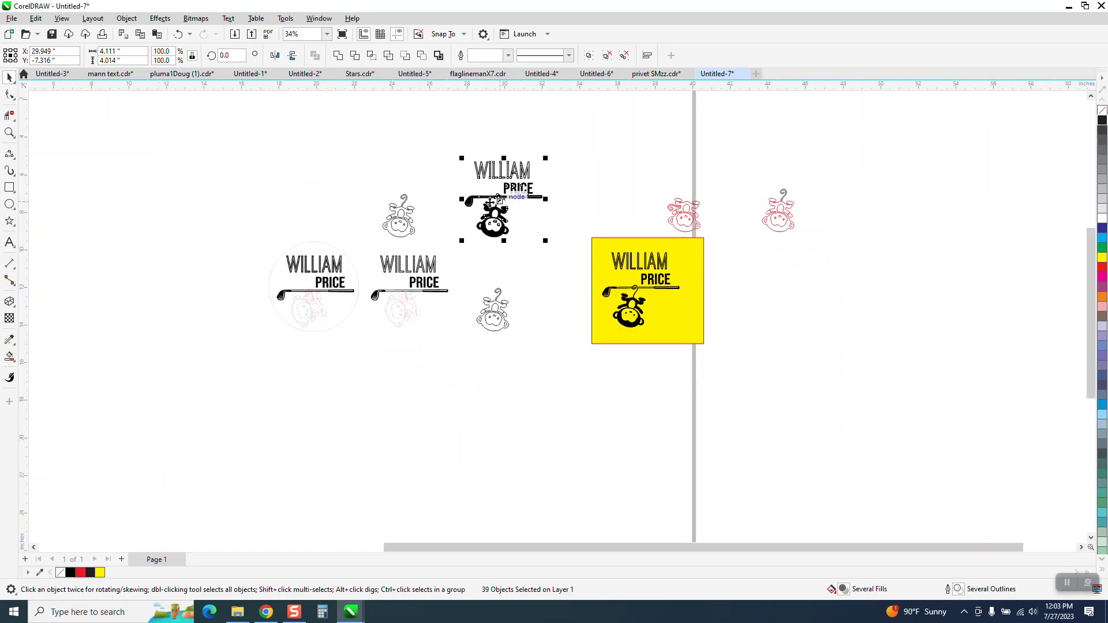
{"action": "left_click_drag", "start_coordinate": [527, 220], "coordinate": [284, 327]}
{"action": "left_click", "coordinate": [291, 185]}
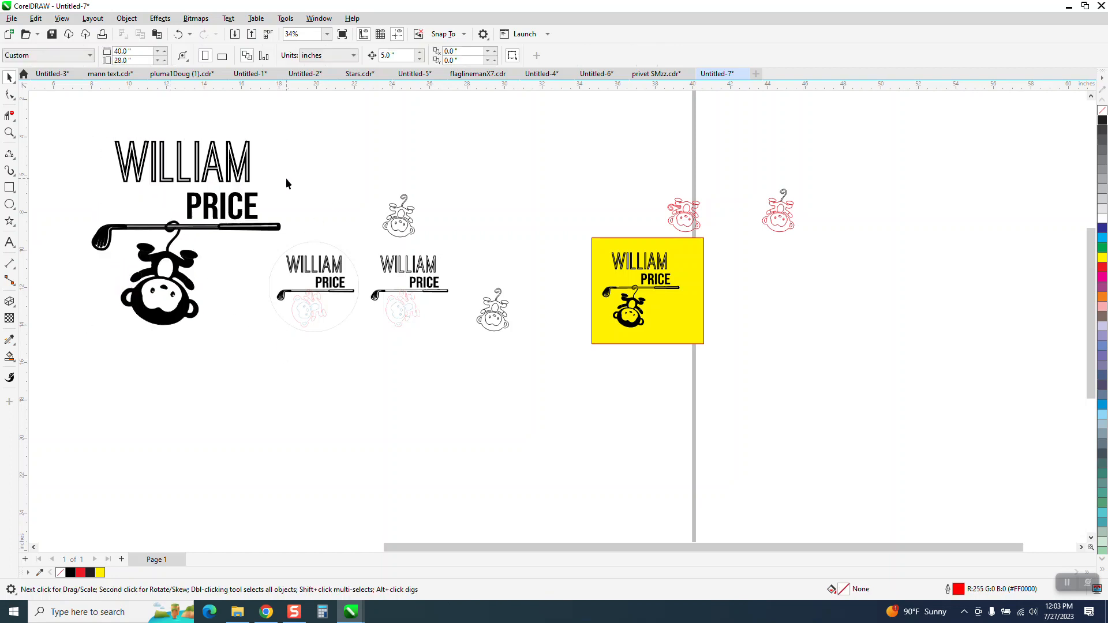
Zoom in on the moved design's name, club and tail loop to inspect them.
{"action": "left_click", "coordinate": [10, 132]}
{"action": "left_click", "coordinate": [172, 222]}
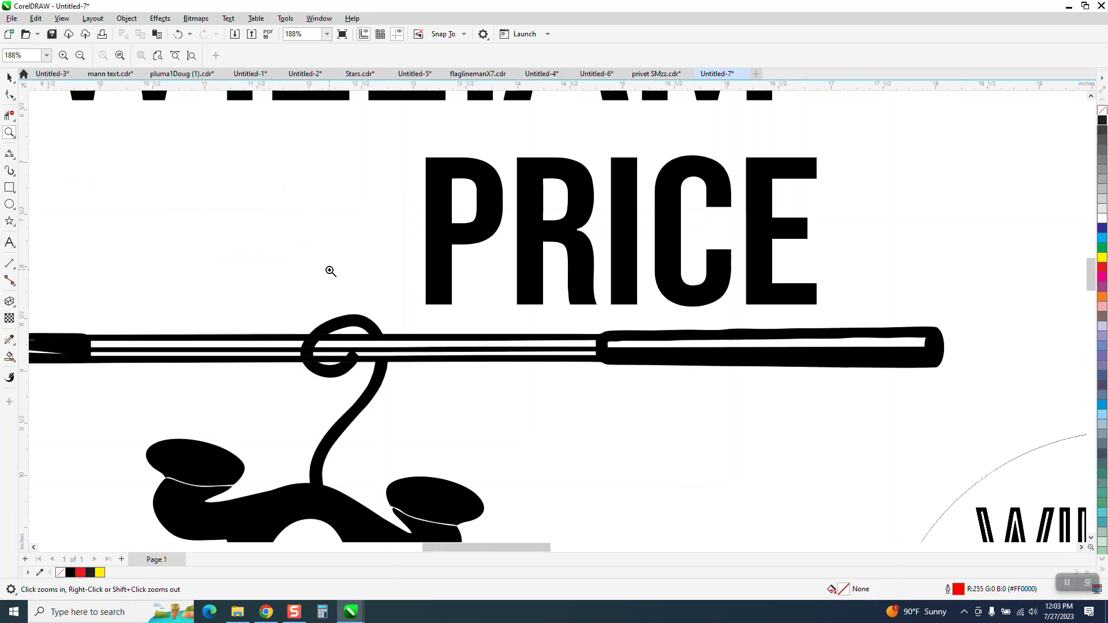
{"action": "right_click", "coordinate": [329, 249]}
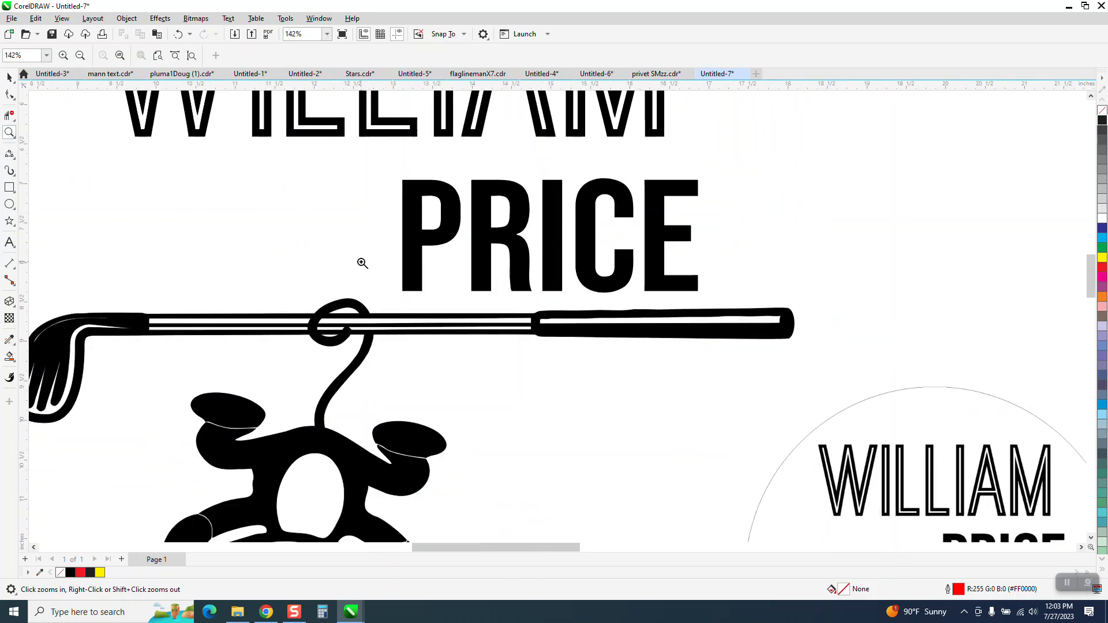